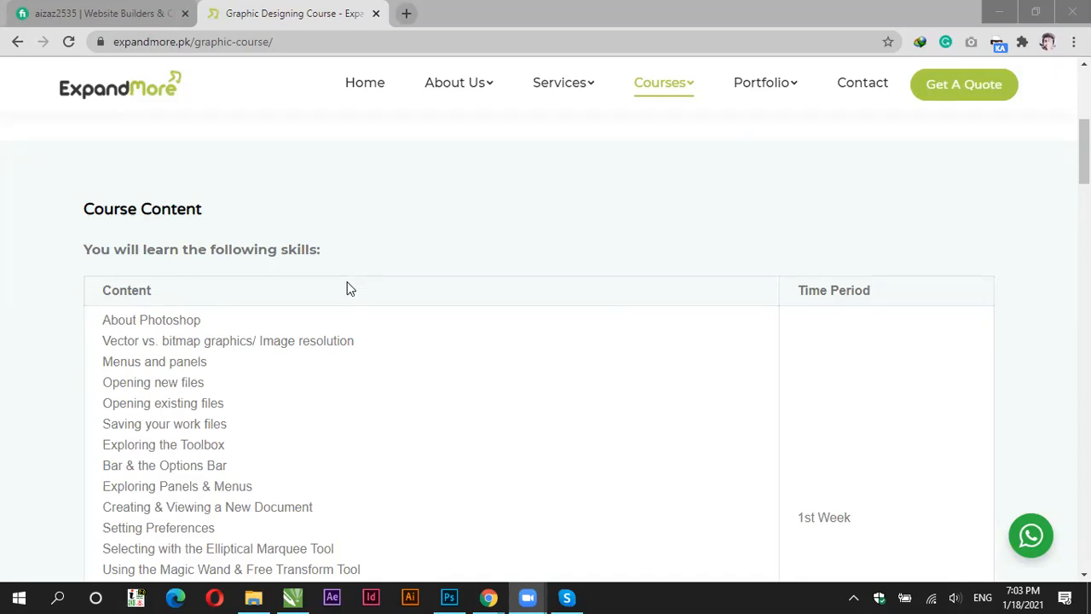
# Step: Review the first-week topics in the Course Content table of the graphic designing course page
pyautogui.scroll(-1, 346, 287)
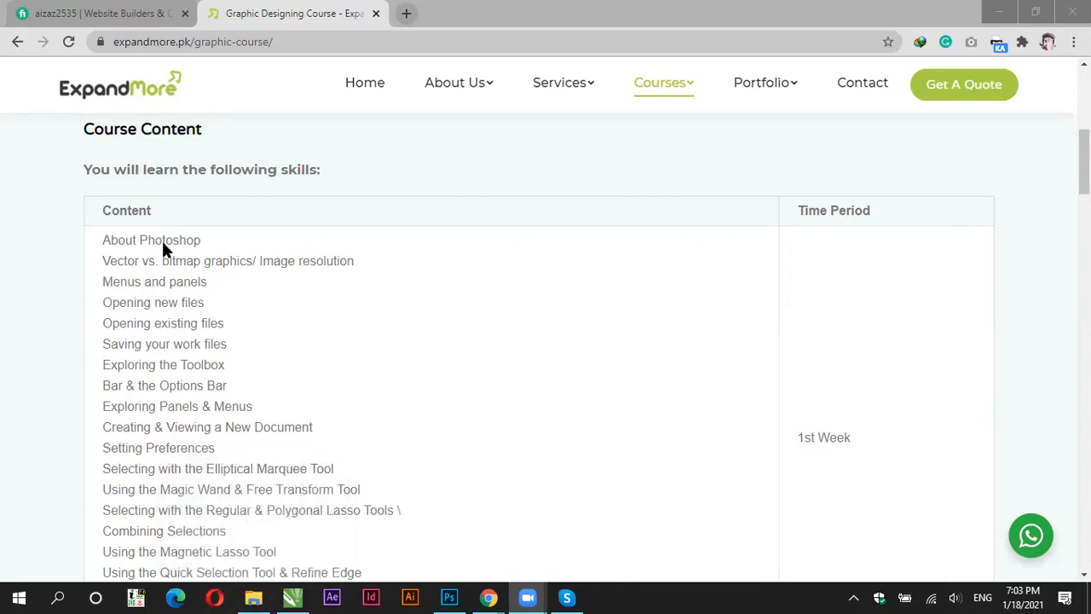
pyautogui.scroll(-1, 185, 253)
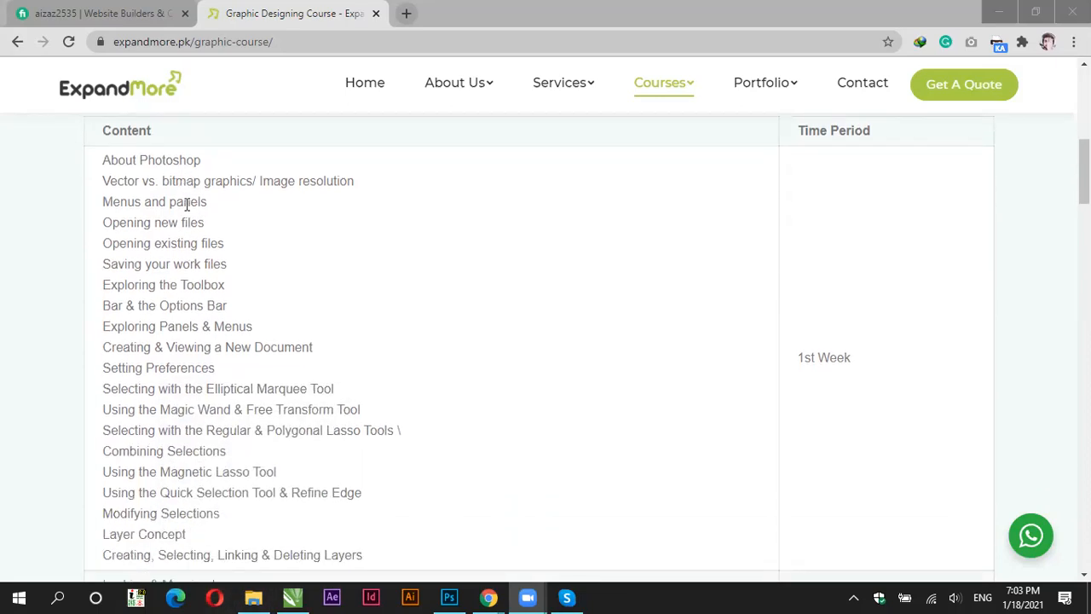
pyautogui.scroll(-4, 244, 283)
pyautogui.scroll(4, 244, 283)
pyautogui.scroll(-4, 236, 281)
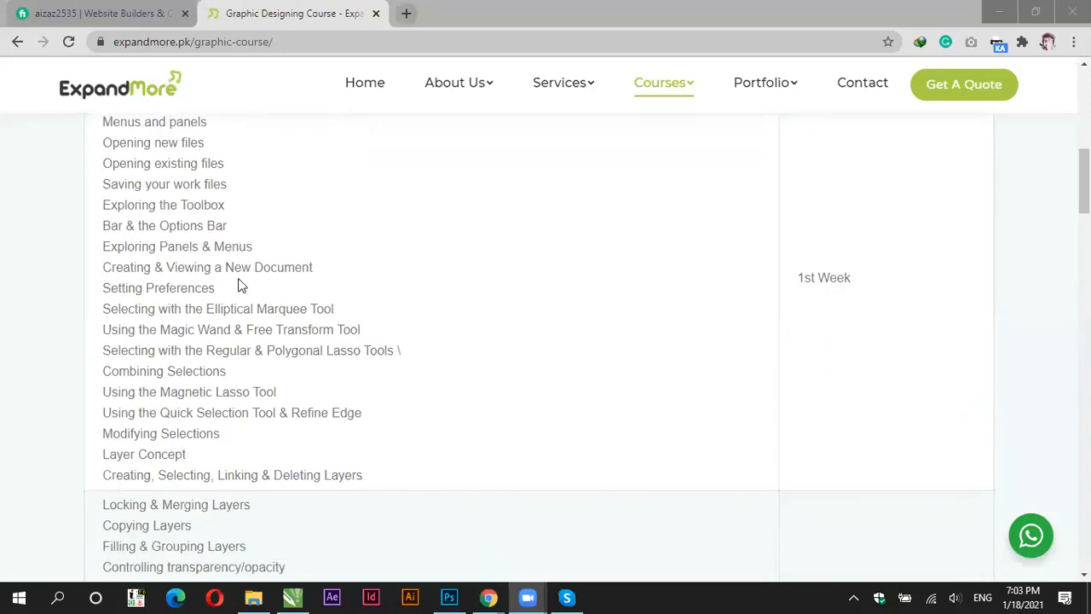
pyautogui.scroll(-4, 237, 282)
pyautogui.scroll(9, 240, 343)
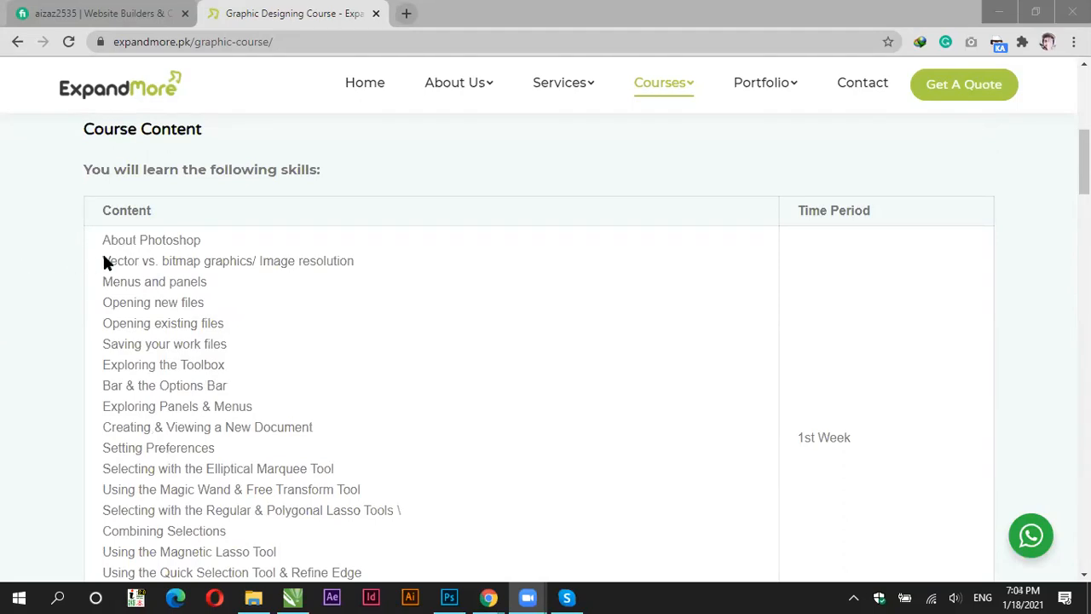
# Step: Highlight the course topics from About Photoshop through Saving your work files, clear the highlight and return to the course introduction
pyautogui.click(207, 241)
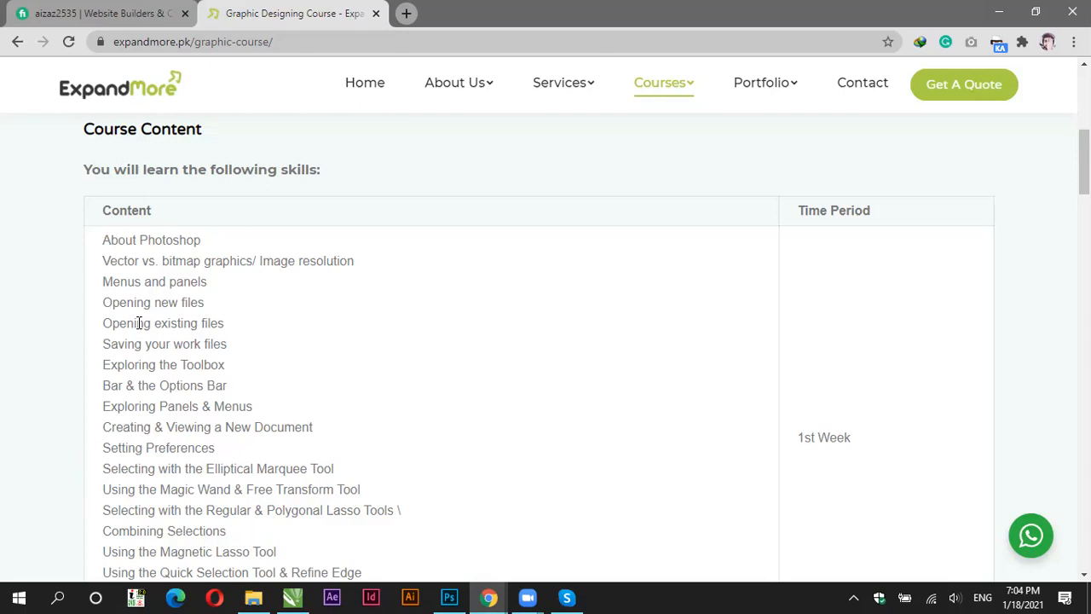
pyautogui.moveTo(120, 240); pyautogui.dragTo(226, 345)
pyautogui.click(114, 258)
pyautogui.moveTo(108, 240); pyautogui.dragTo(249, 344)
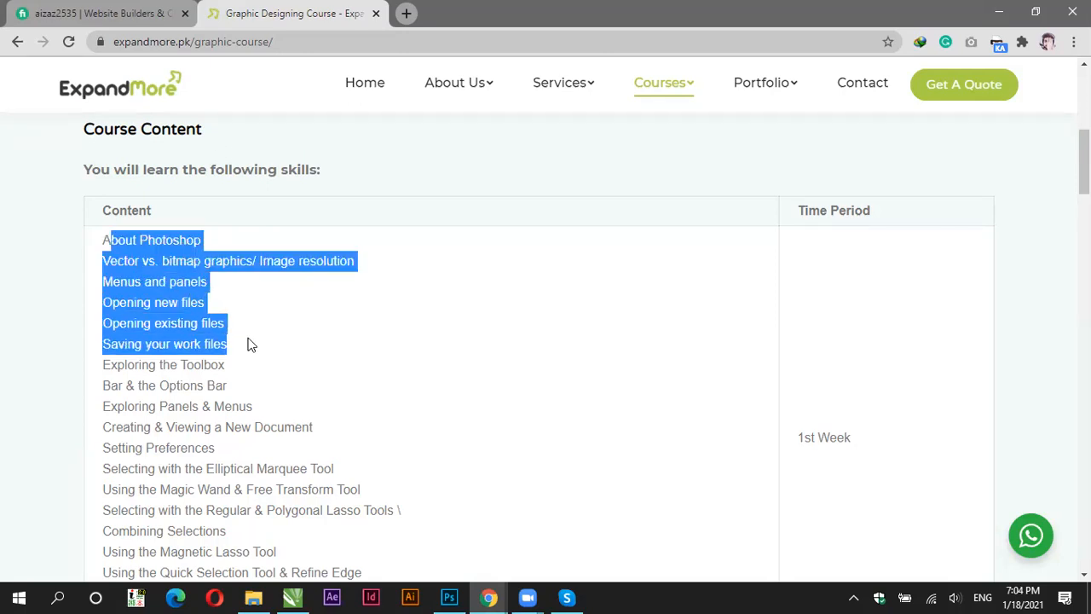
pyautogui.click(387, 320)
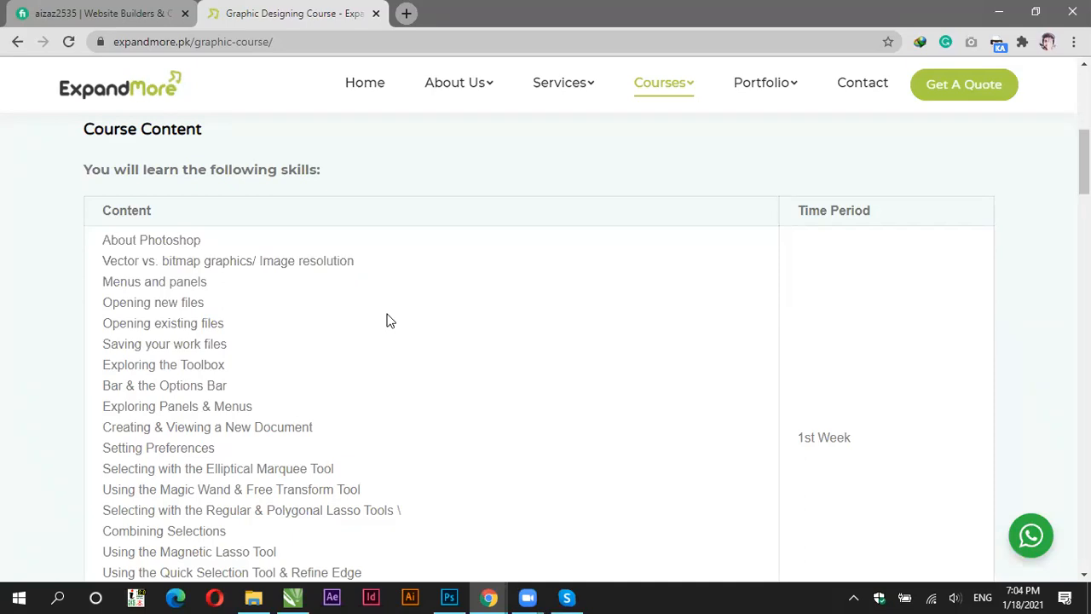
pyautogui.scroll(7, 387, 321)
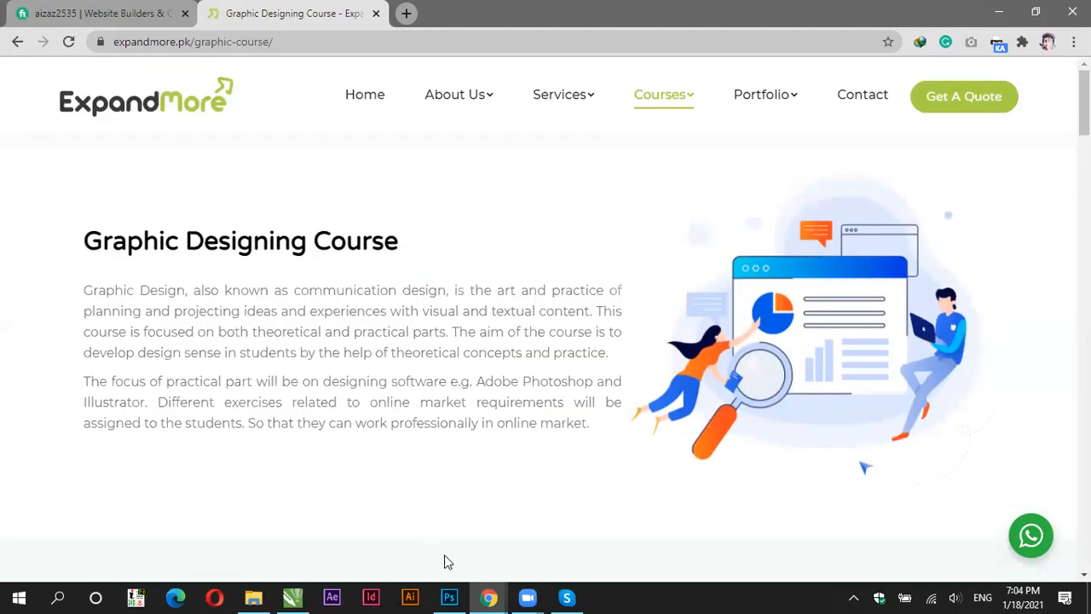
# Step: Switch to Photoshop's home screen and return to the Course Content list on the course page in Chrome
pyautogui.click(449, 597)
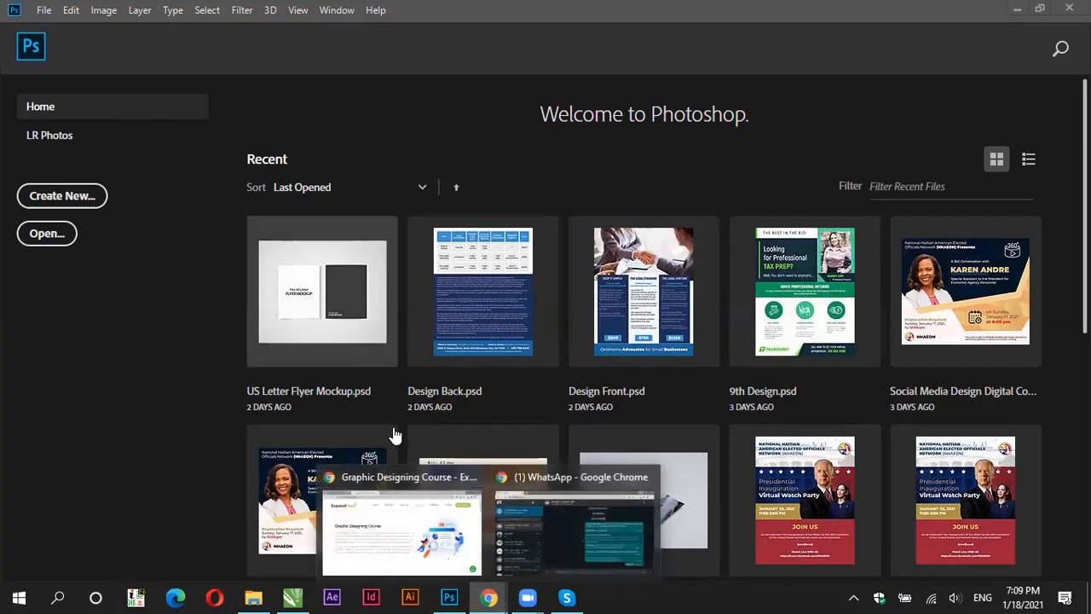
pyautogui.click(400, 520)
pyautogui.scroll(-5, 127, 434)
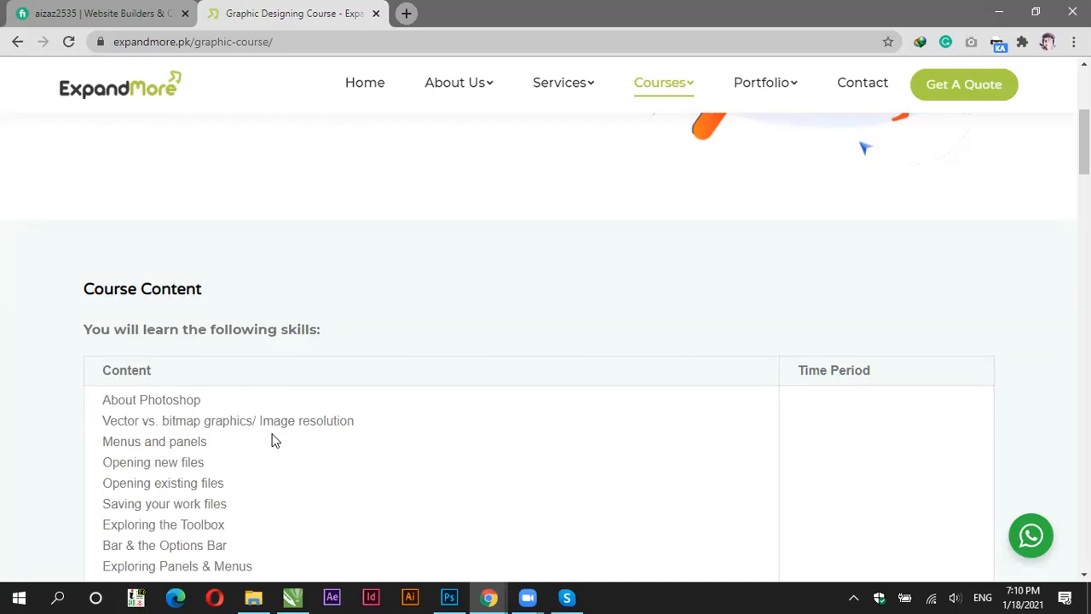
# Step: Switch to CorelDRAW and examine the edge of the blue bird bitmap's wing at very high magnification
pyautogui.click(293, 596)
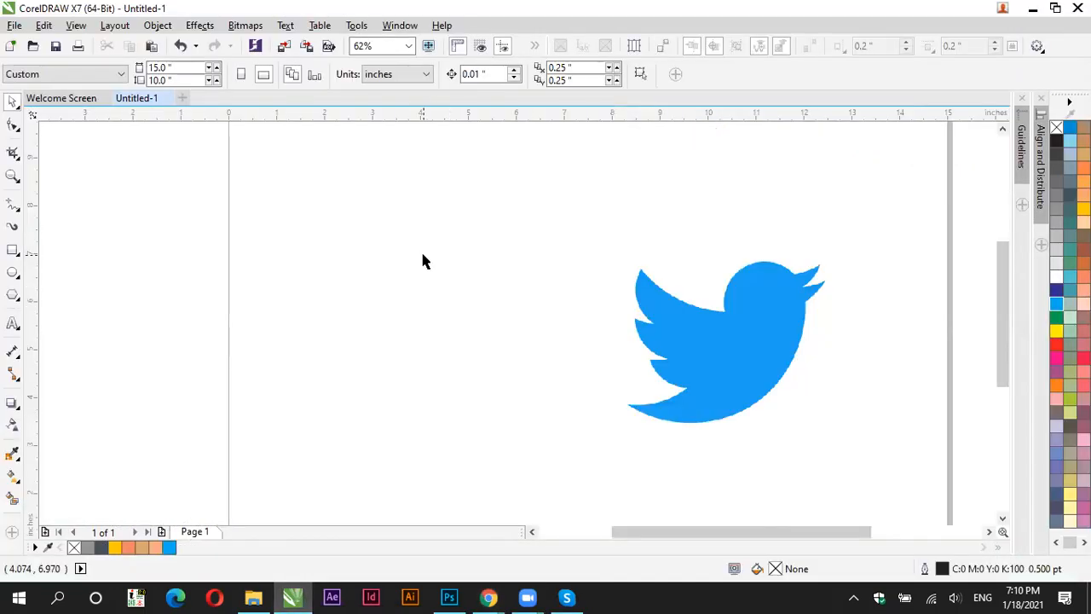
pyautogui.scroll(-2, 422, 260)
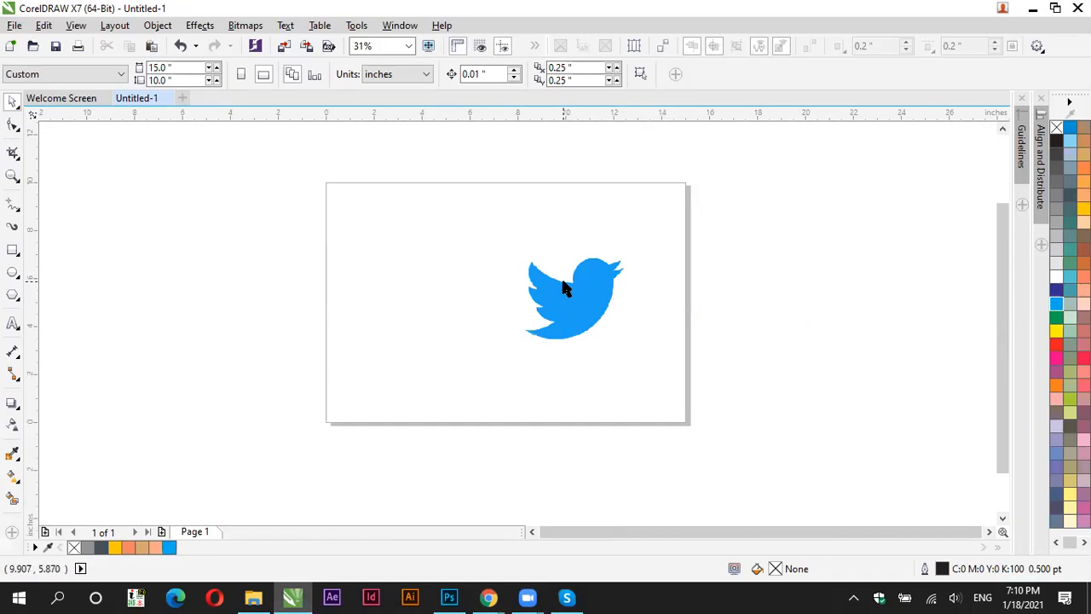
pyautogui.scroll(2, 563, 288)
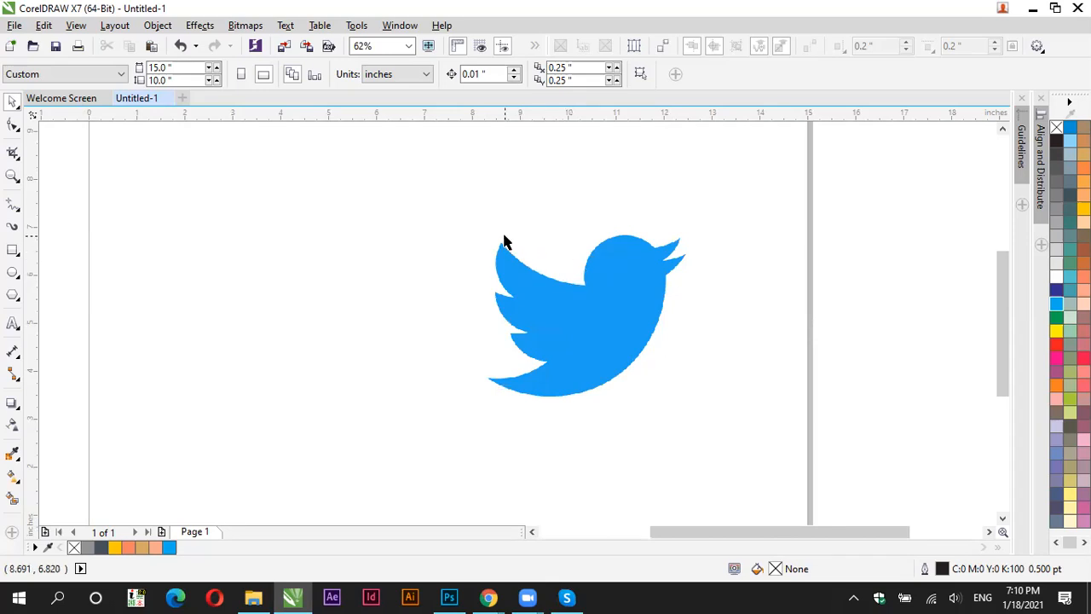
pyautogui.scroll(2, 517, 248)
pyautogui.scroll(-2, 515, 248)
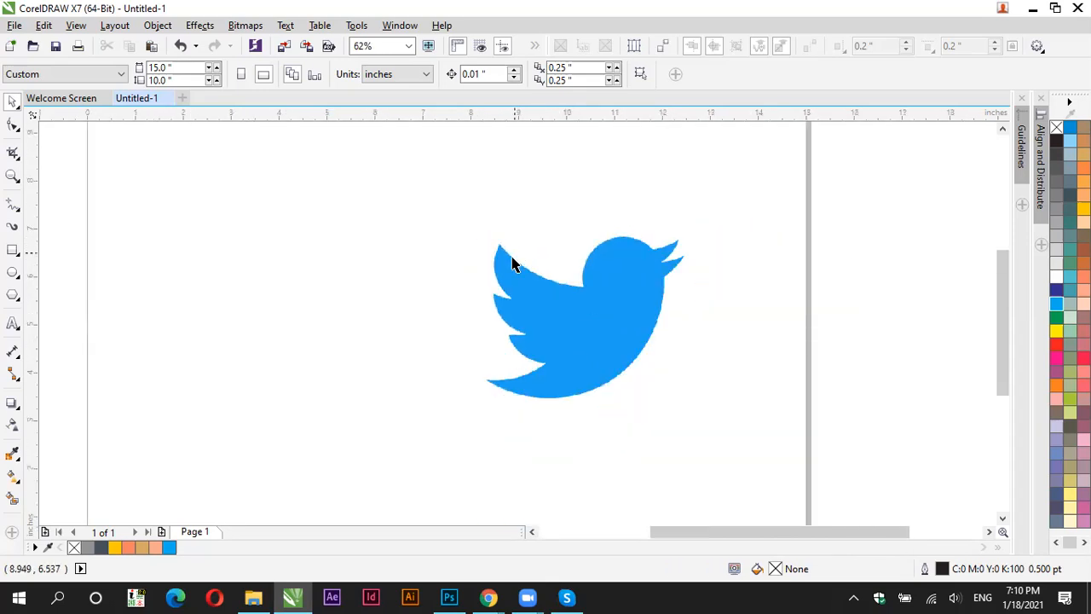
pyautogui.scroll(3, 514, 266)
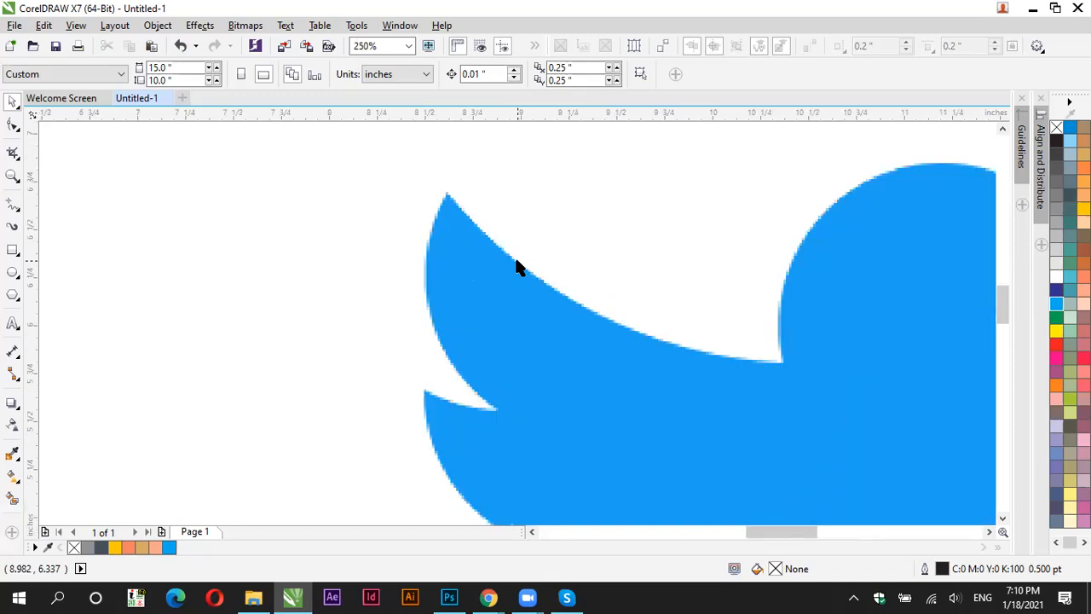
pyautogui.scroll(4, 517, 267)
pyautogui.scroll(2, 516, 260)
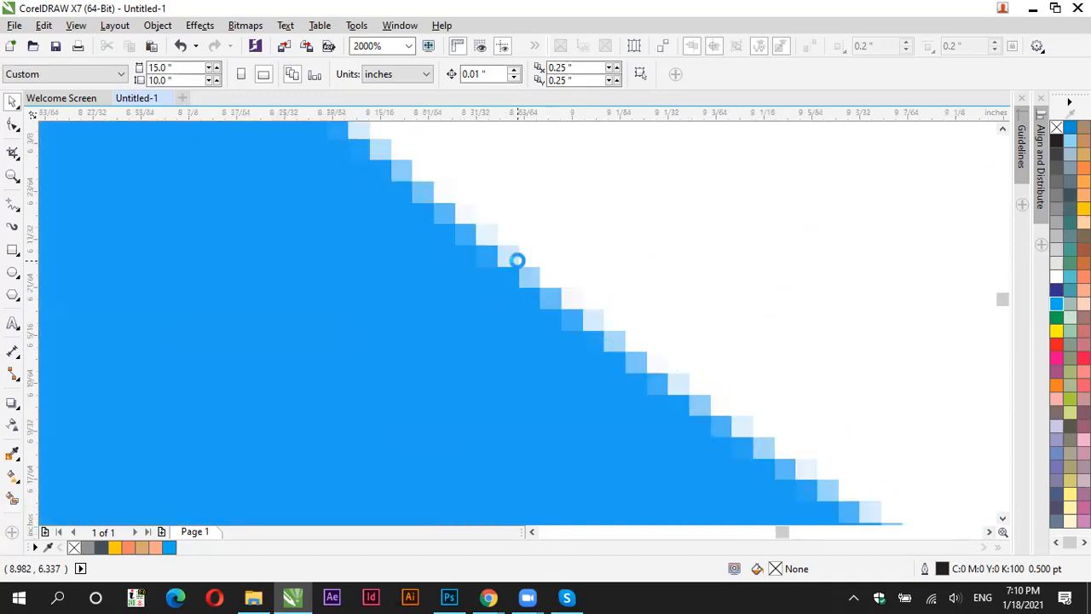
pyautogui.scroll(1, 516, 260)
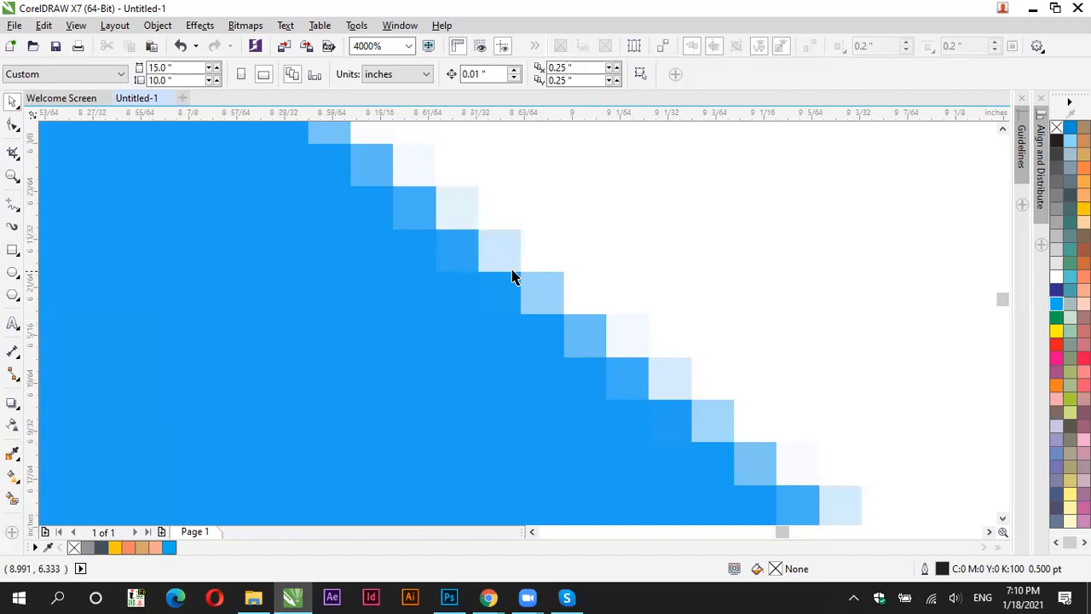
pyautogui.scroll(-2, 542, 256)
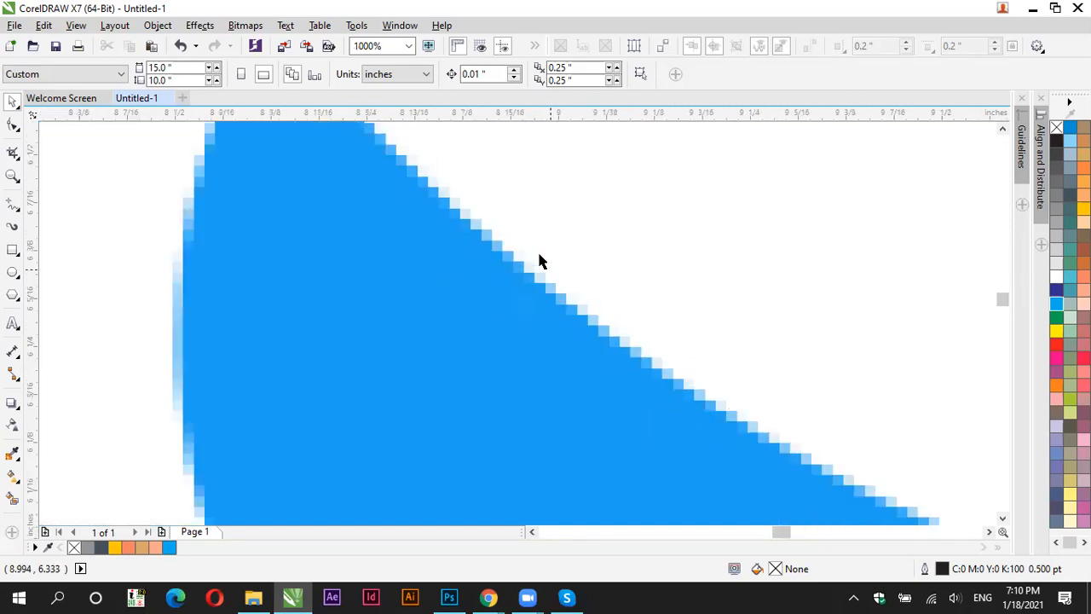
pyautogui.scroll(-3, 534, 246)
pyautogui.scroll(-1, 499, 248)
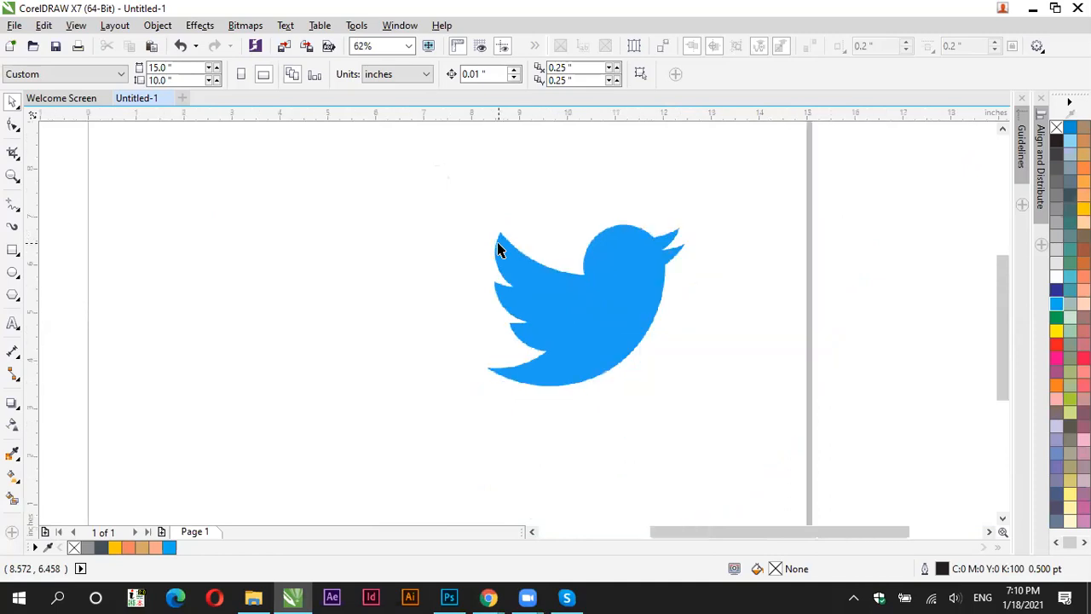
pyautogui.scroll(1, 590, 189)
pyautogui.scroll(-2, 587, 179)
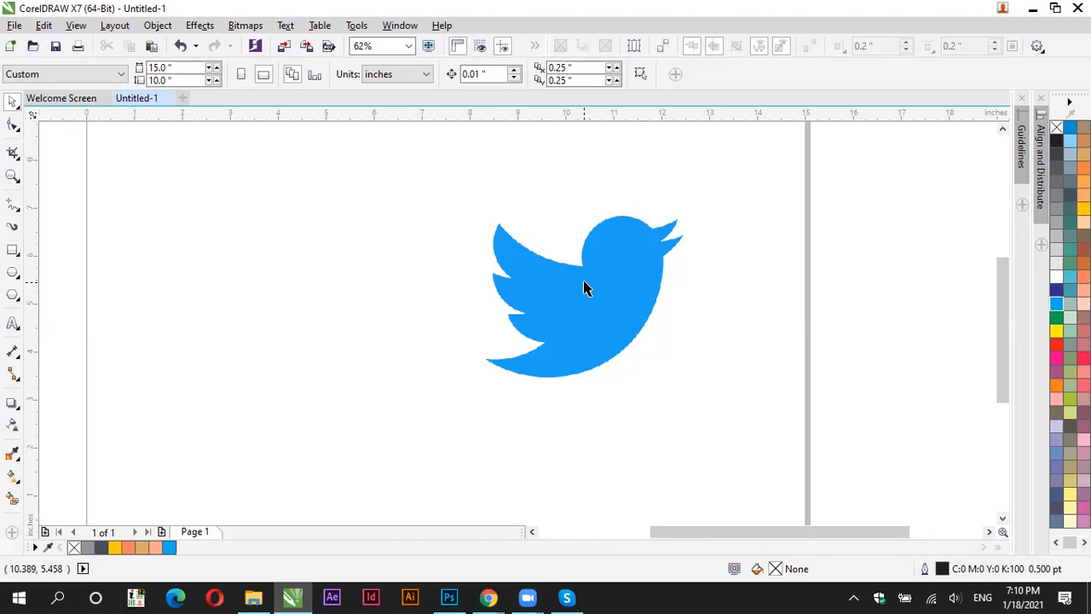
# Step: Trace the blue bird bitmap with an Outline Trace of type High quality image, keeping the default trace settings
pyautogui.click(584, 286)
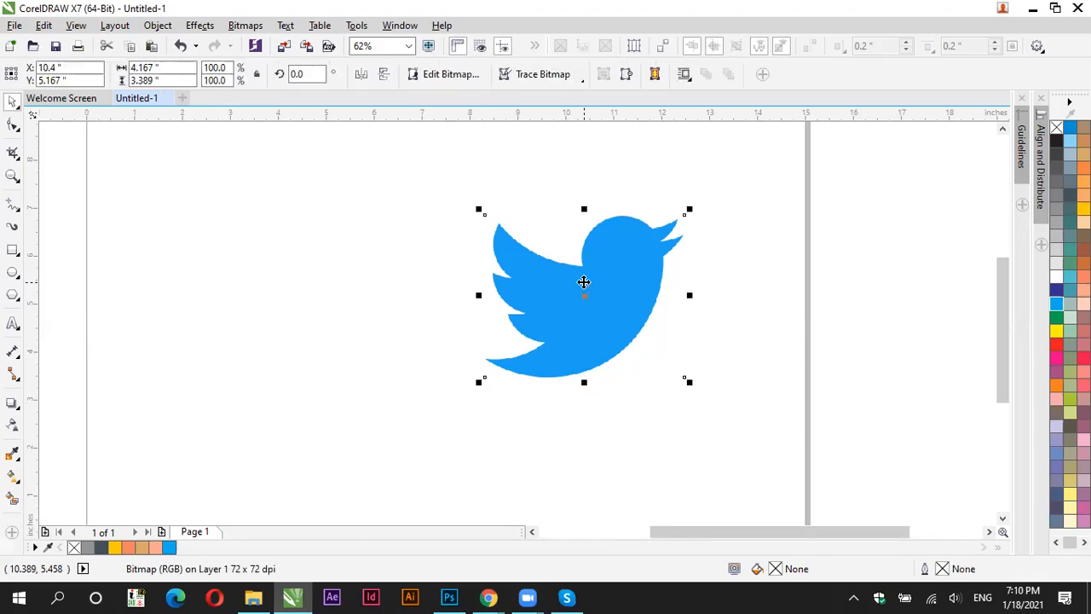
pyautogui.scroll(2, 566, 239)
pyautogui.scroll(-2, 570, 268)
pyautogui.click(573, 277)
pyautogui.click(401, 302)
pyautogui.click(572, 259)
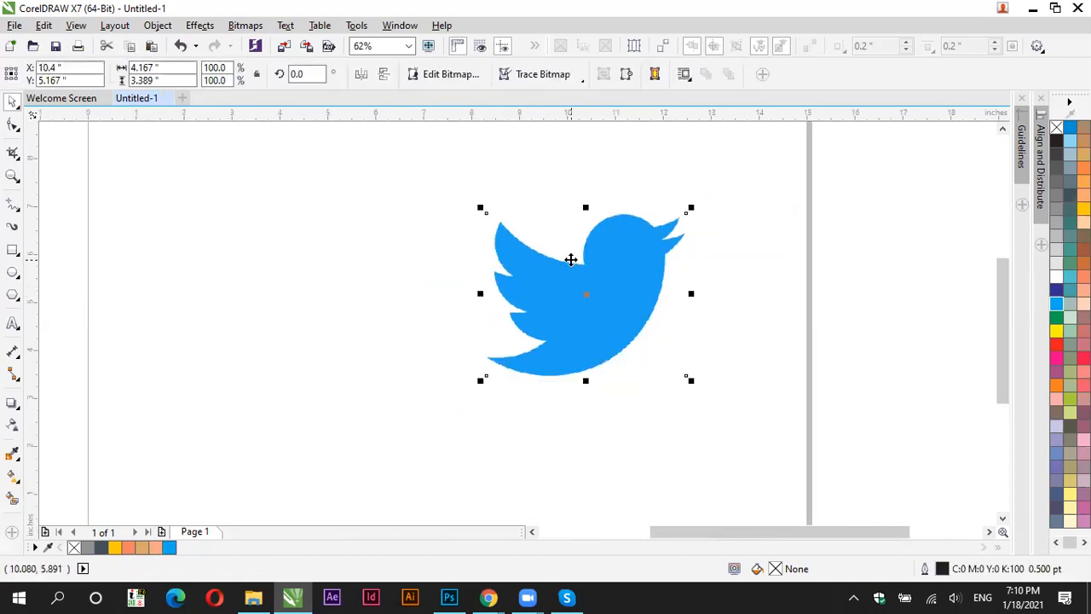
pyautogui.click(546, 75)
pyautogui.moveTo(577, 129)
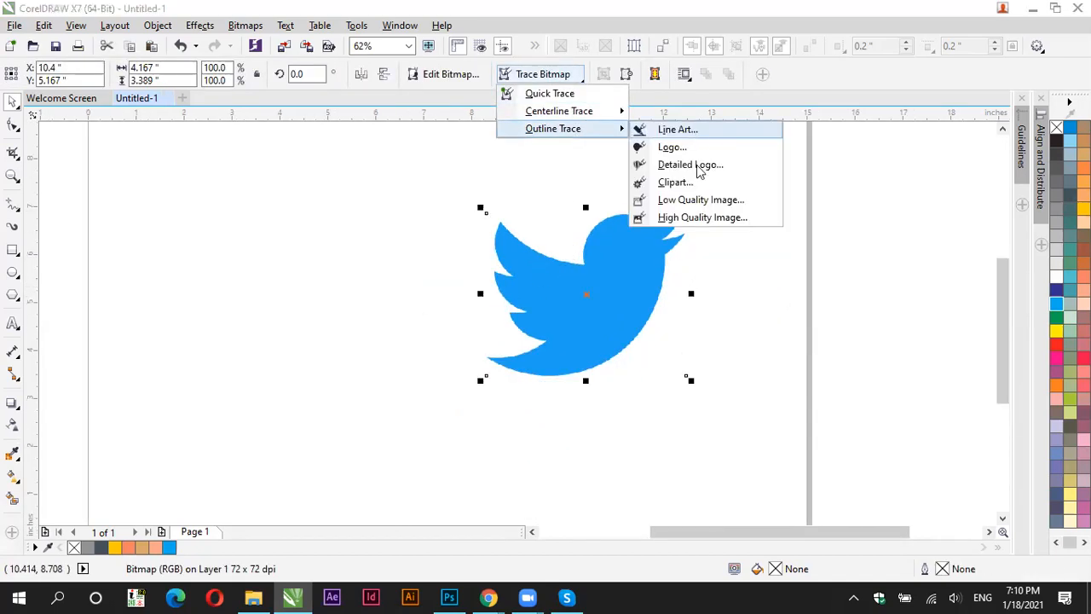
pyautogui.click(688, 220)
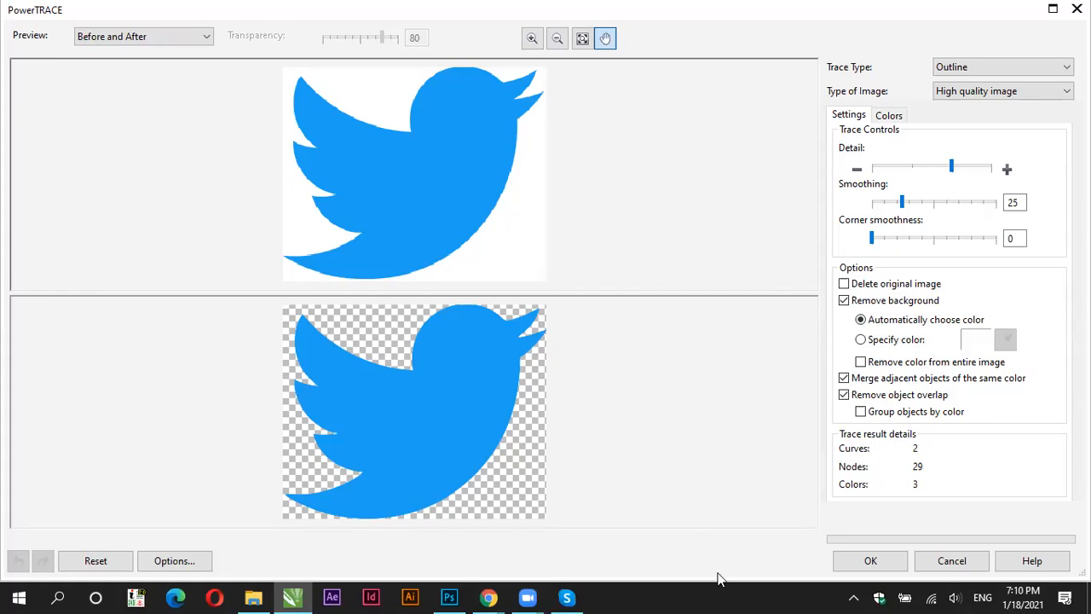
pyautogui.click(844, 566)
# Step: Move the traced bird about 5.8 inches to the left so it sits beside the original bitmap
pyautogui.scroll(-2, 493, 333)
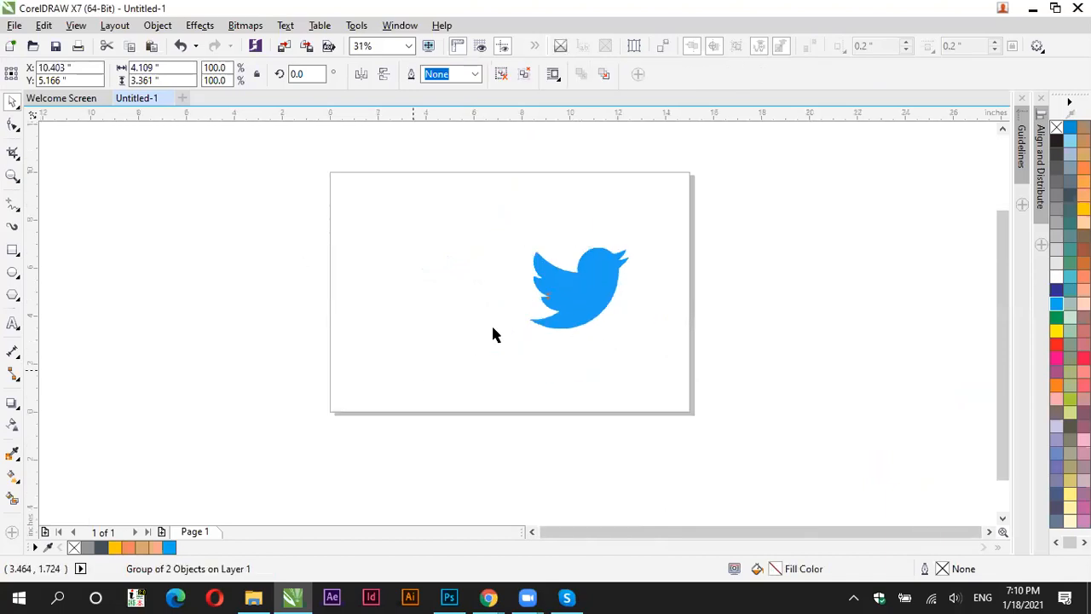
pyautogui.scroll(2, 560, 292)
pyautogui.click(633, 299)
pyautogui.moveTo(639, 309); pyautogui.dragTo(361, 304)
pyautogui.click(378, 434)
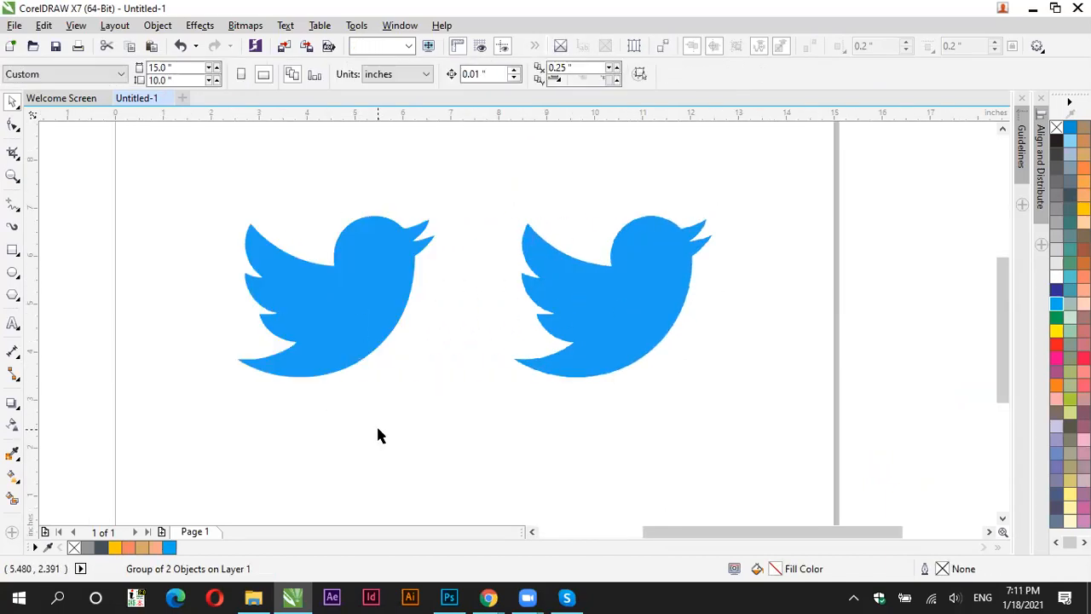
# Step: Examine the wing edge of the original bird bitmap at high magnification for comparison with the traced copy
pyautogui.click(599, 268)
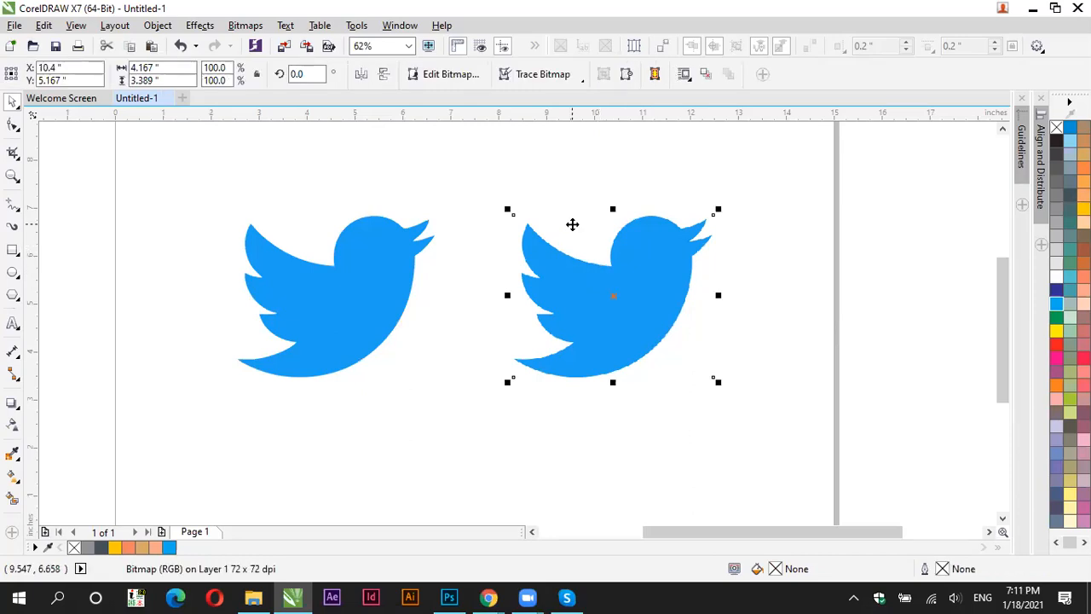
pyautogui.scroll(5, 570, 227)
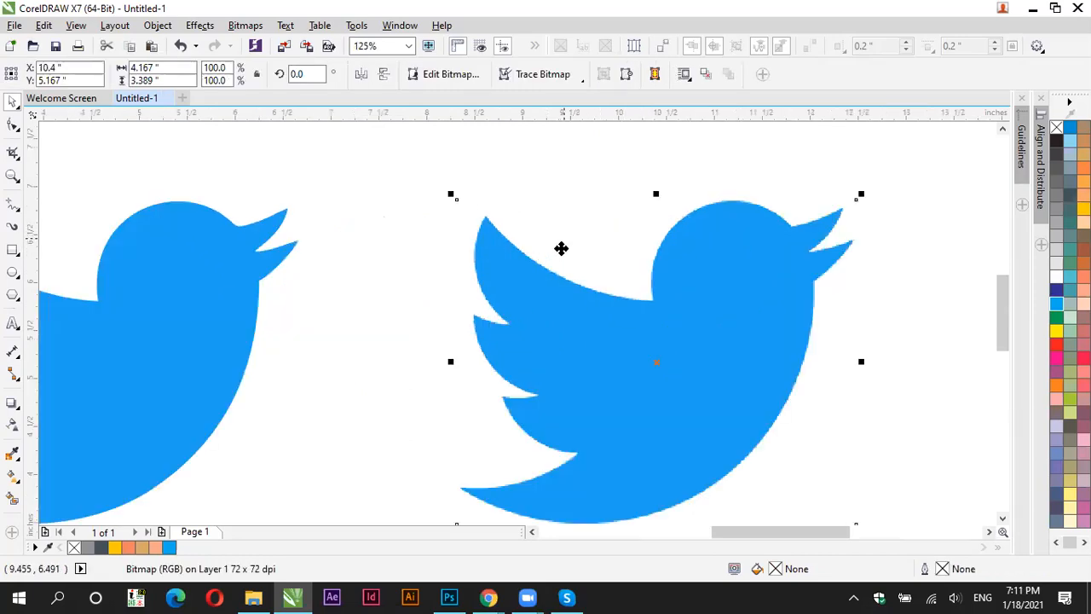
pyautogui.scroll(3, 421, 318)
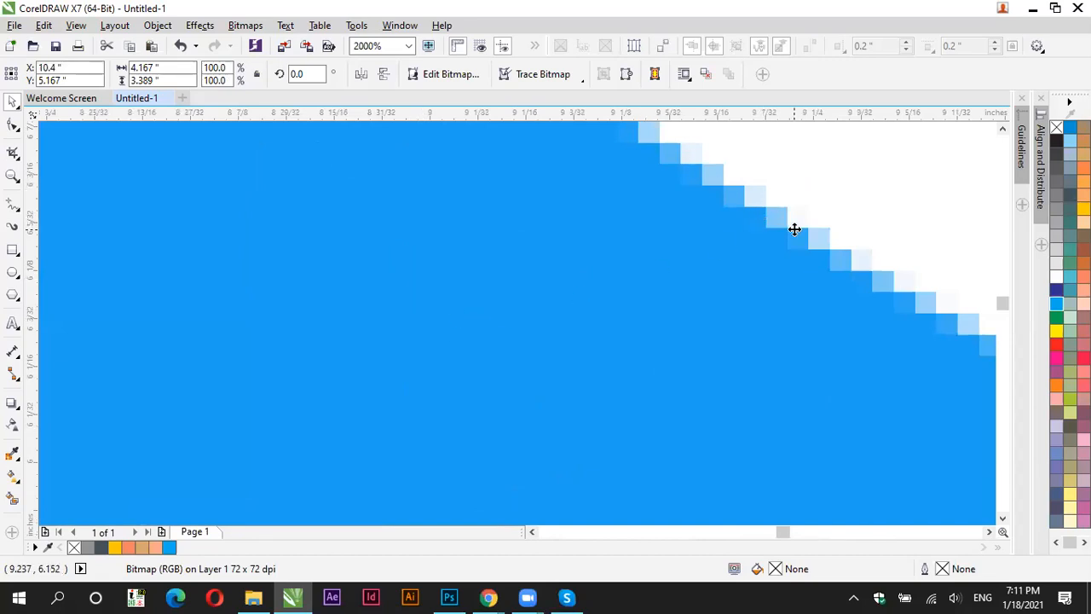
pyautogui.scroll(-6, 794, 229)
pyautogui.scroll(-1, 707, 212)
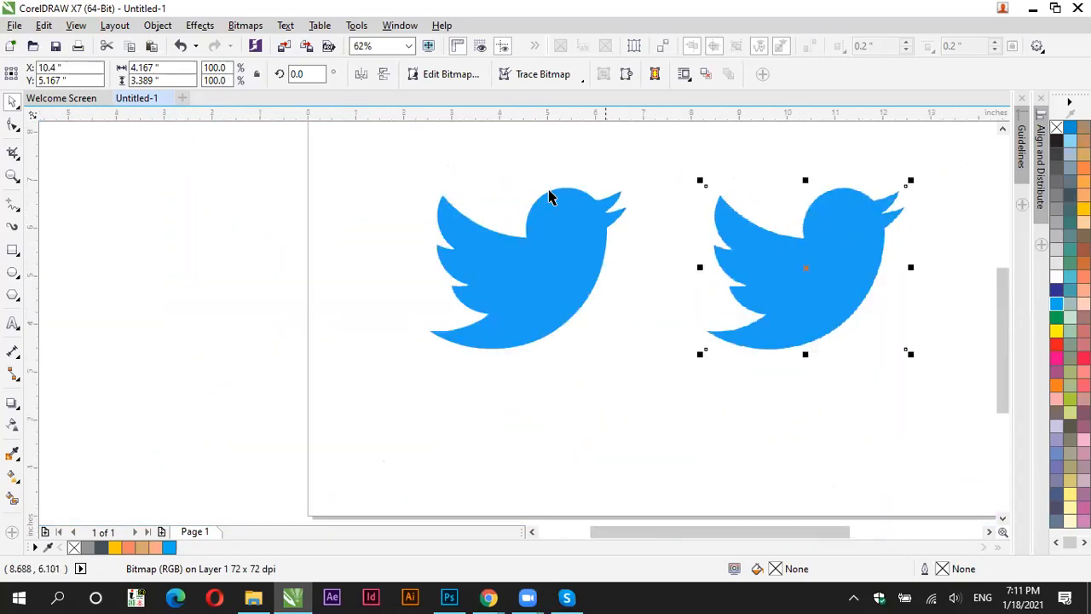
# Step: Examine the wing edge of the traced vector bird at extreme magnification and select the traced group
pyautogui.click(552, 256)
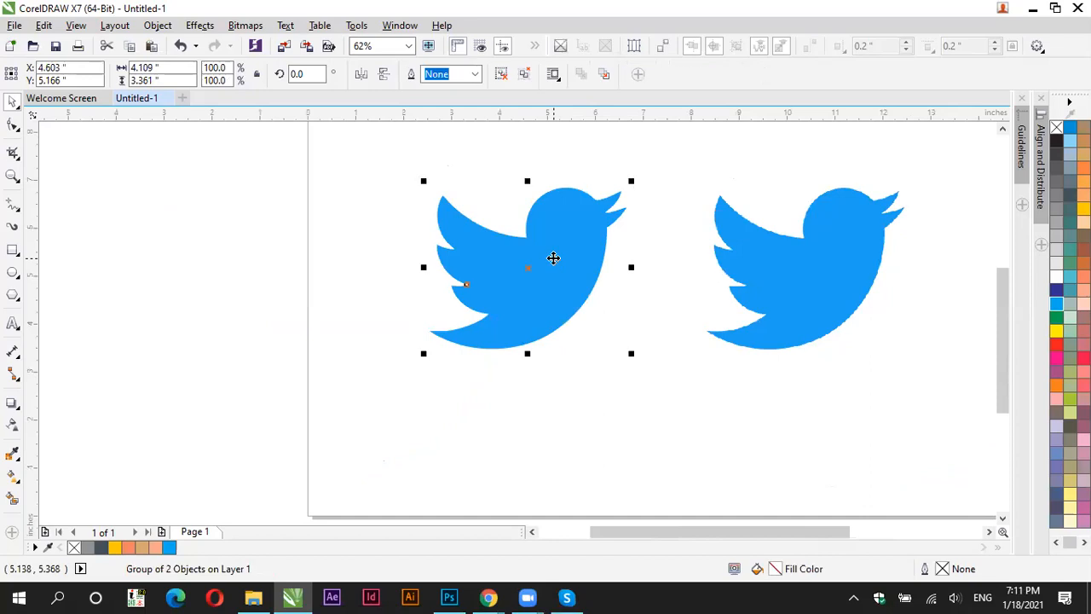
pyautogui.click(332, 272)
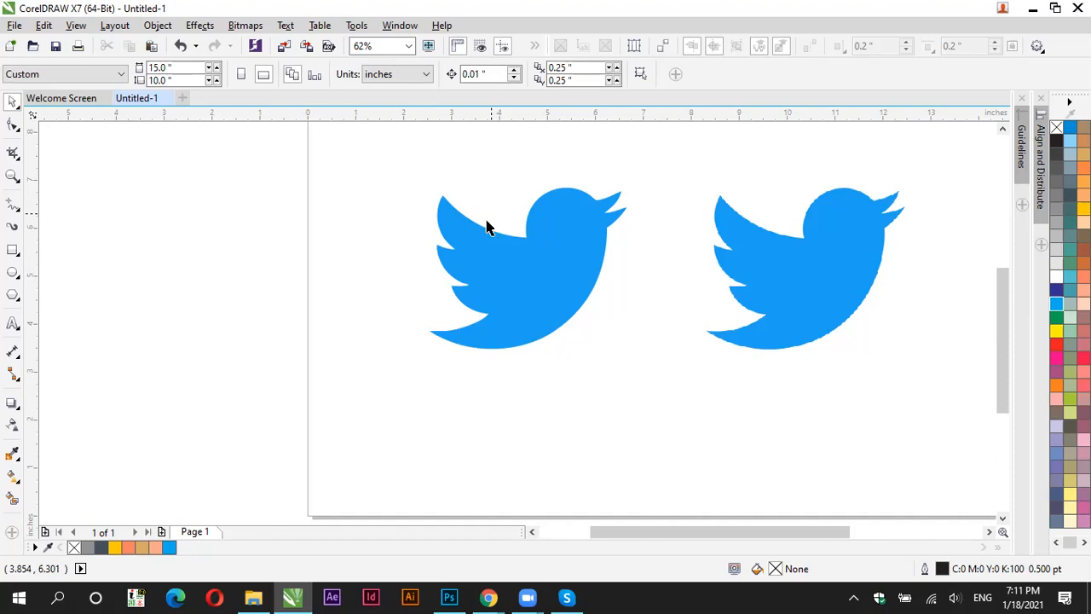
pyautogui.click(486, 227)
pyautogui.click(366, 239)
pyautogui.press('z')
pyautogui.click(454, 198)
pyautogui.click(477, 233)
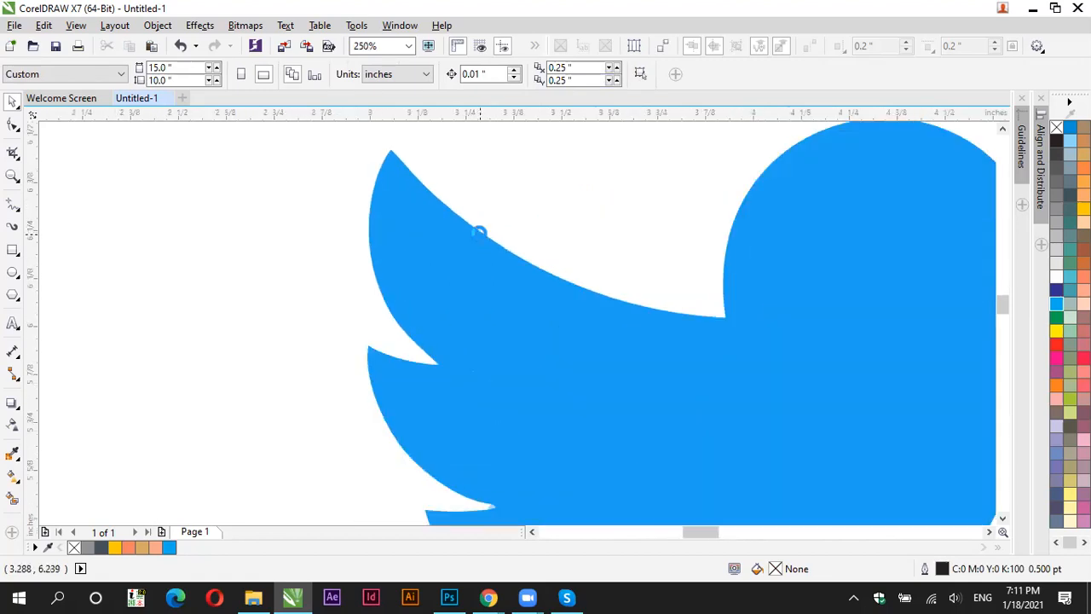
pyautogui.scroll(7, 478, 233)
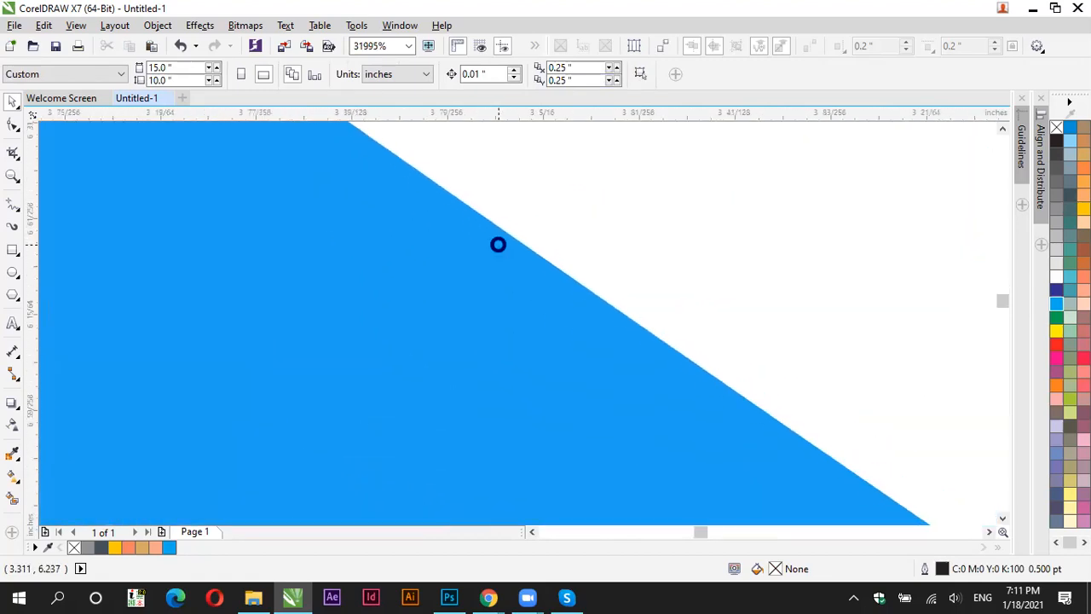
pyautogui.scroll(-2, 499, 246)
pyautogui.press('space')
pyautogui.click(508, 364)
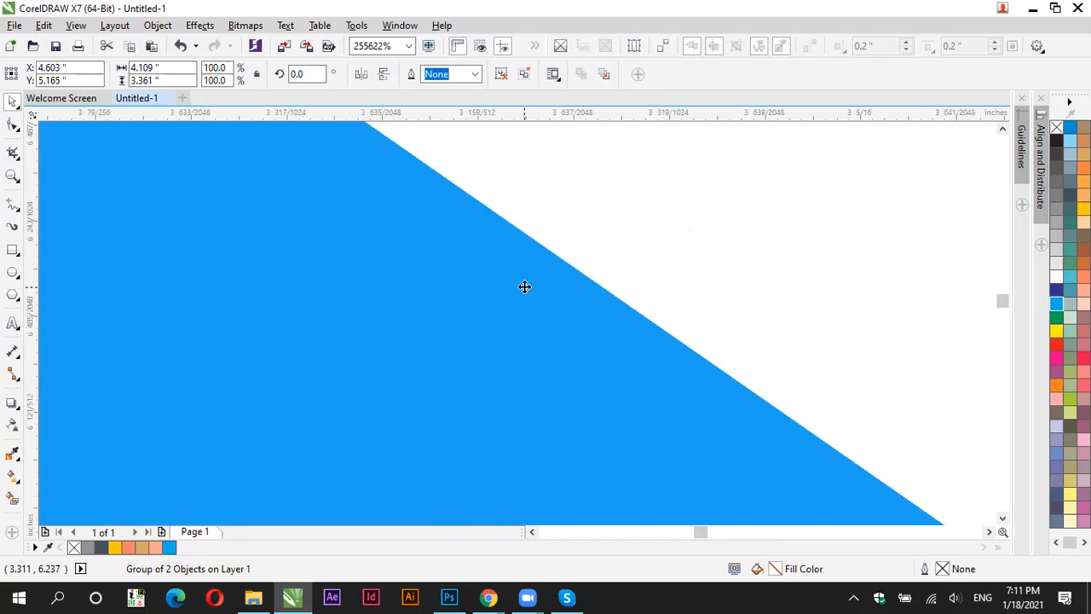
# Step: Compare the wing edge of the traced vector bird with the bitmap's wing edge at very high magnification
pyautogui.scroll(4, 555, 236)
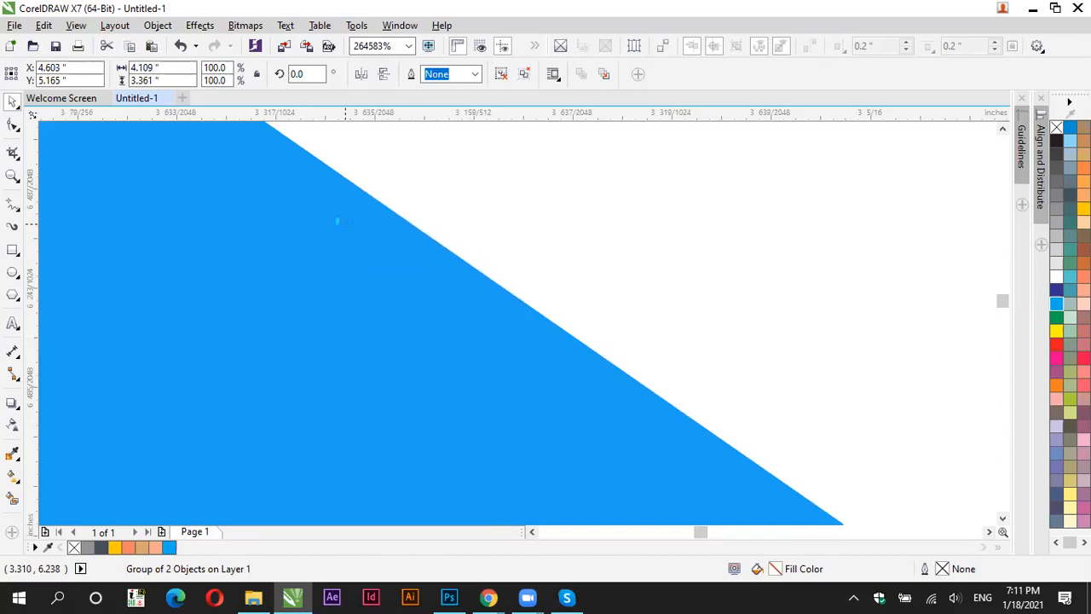
pyautogui.scroll(-4, 303, 201)
pyautogui.scroll(-6, 304, 194)
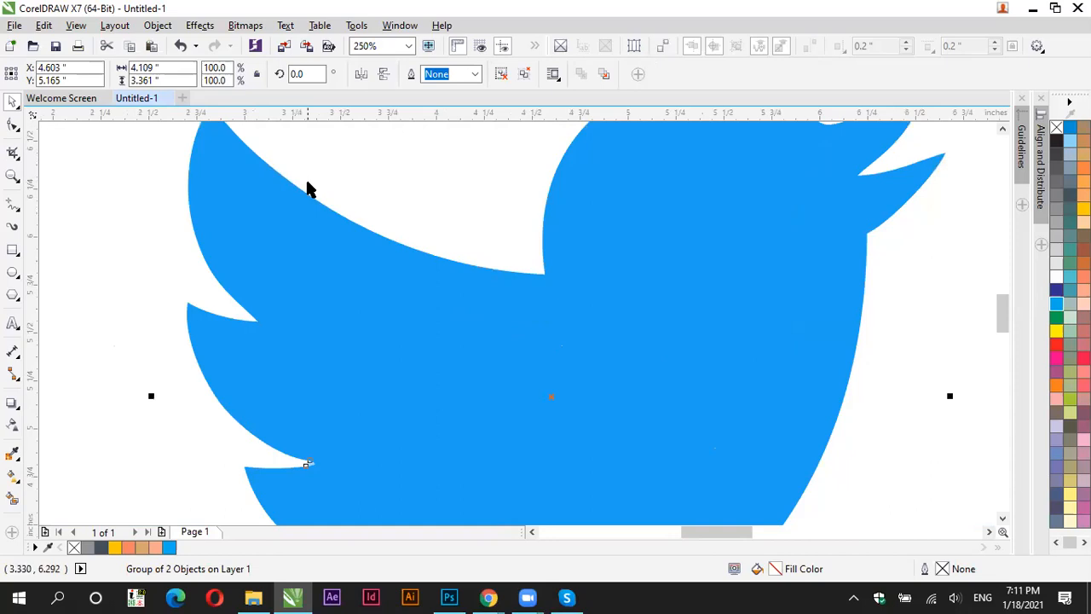
pyautogui.scroll(3, 307, 185)
pyautogui.scroll(-5, 205, 204)
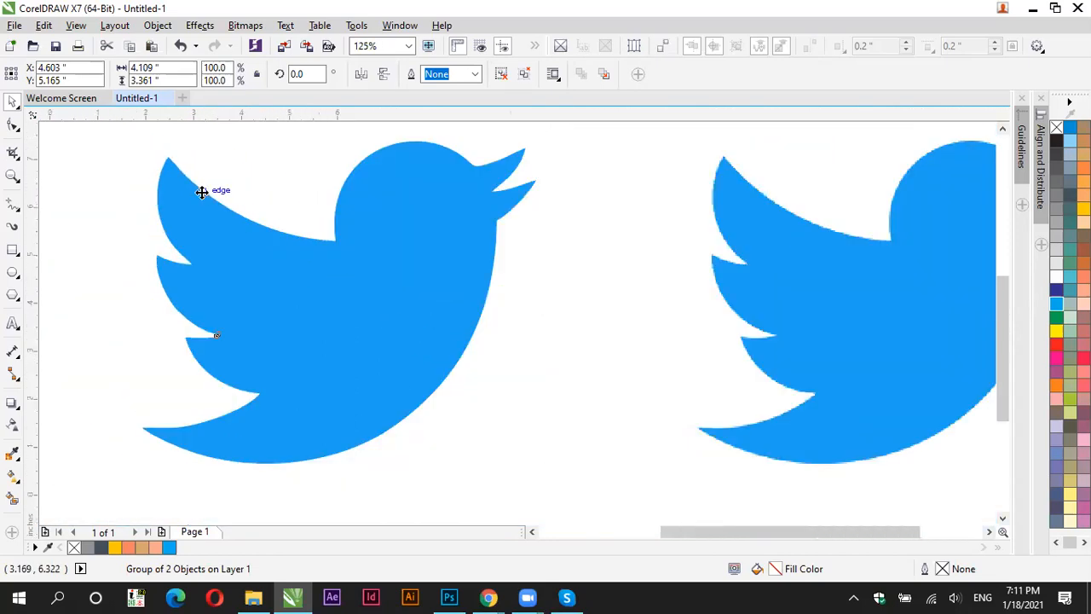
pyautogui.scroll(8, 560, 182)
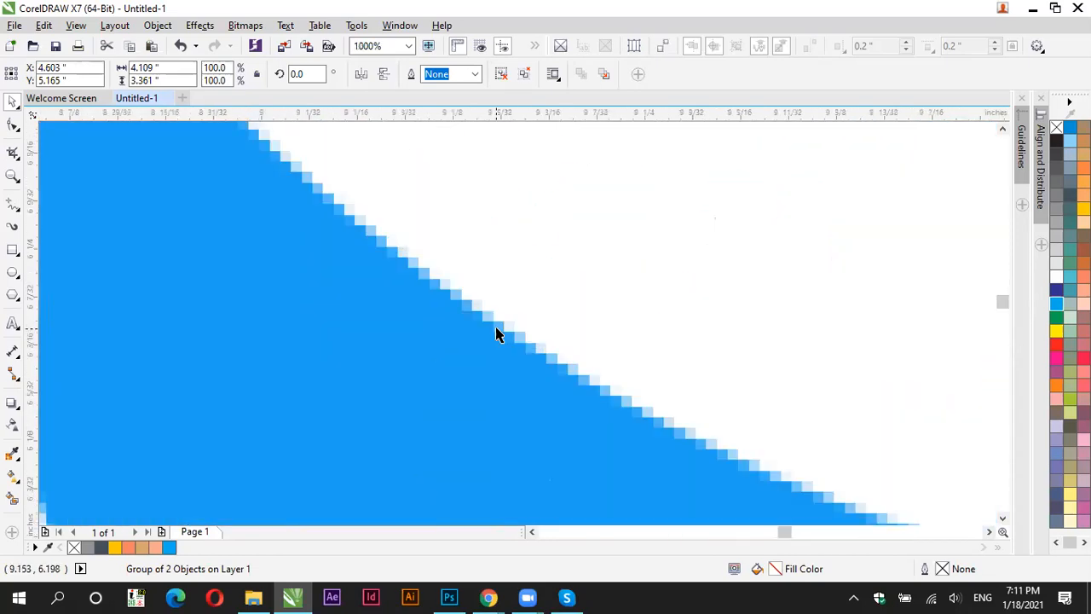
pyautogui.scroll(2, 501, 332)
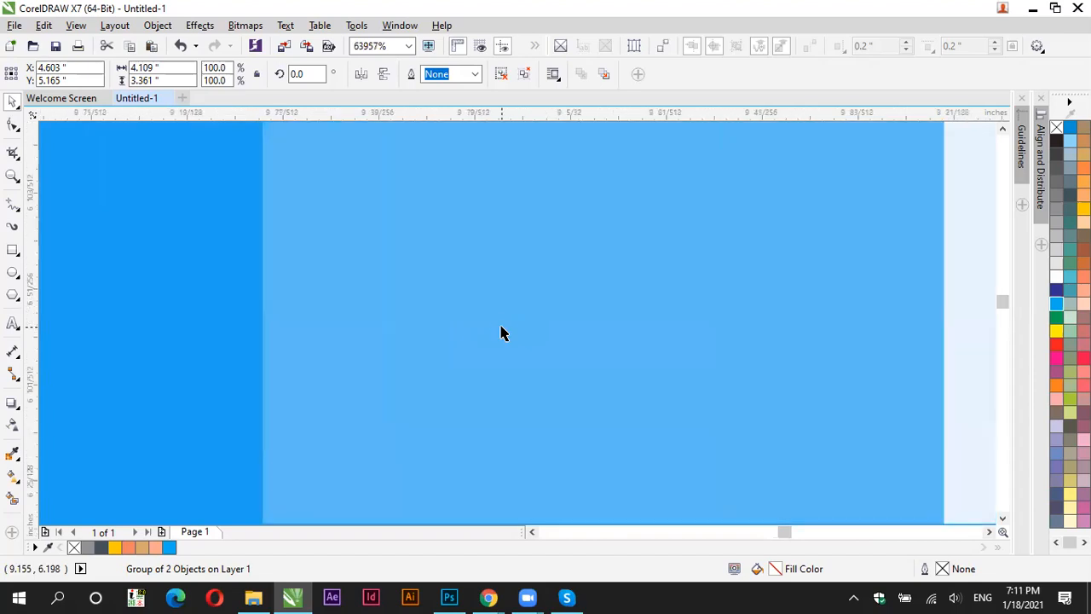
pyautogui.scroll(-3, 501, 332)
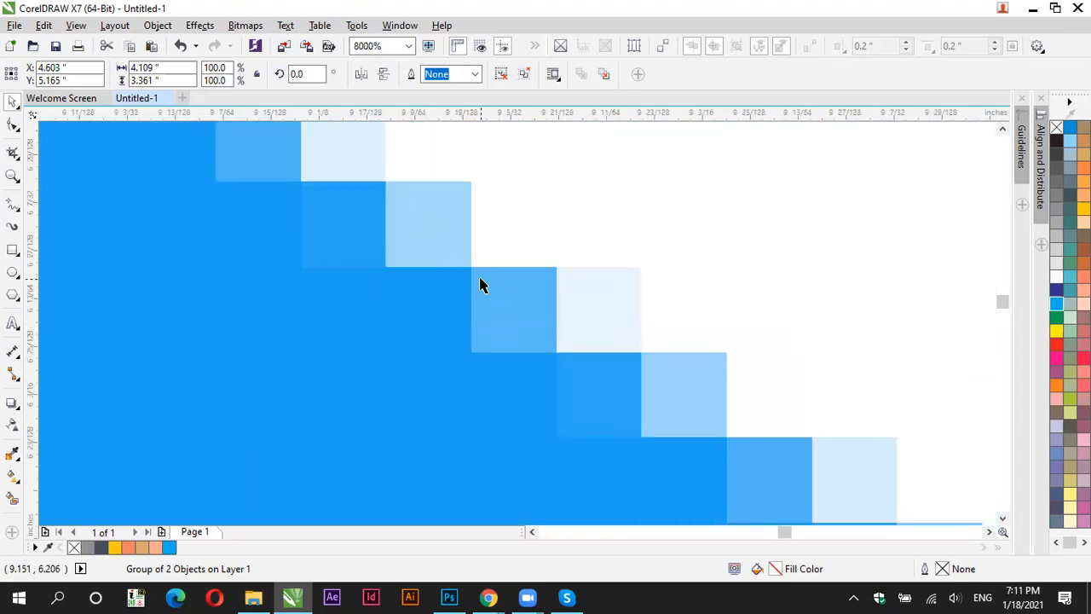
pyautogui.scroll(3, 486, 289)
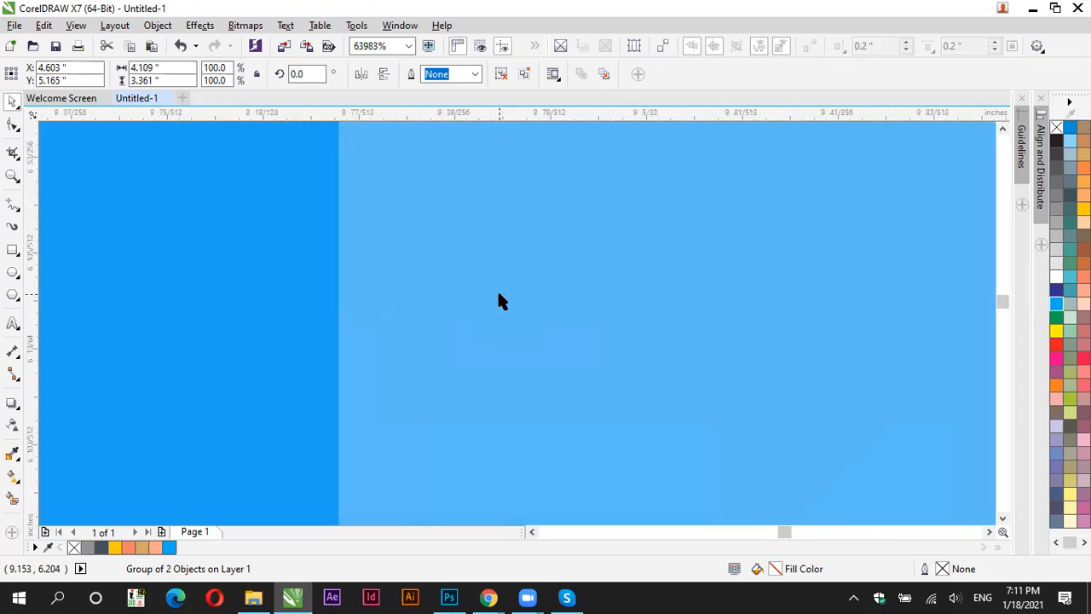
pyautogui.scroll(-2, 500, 299)
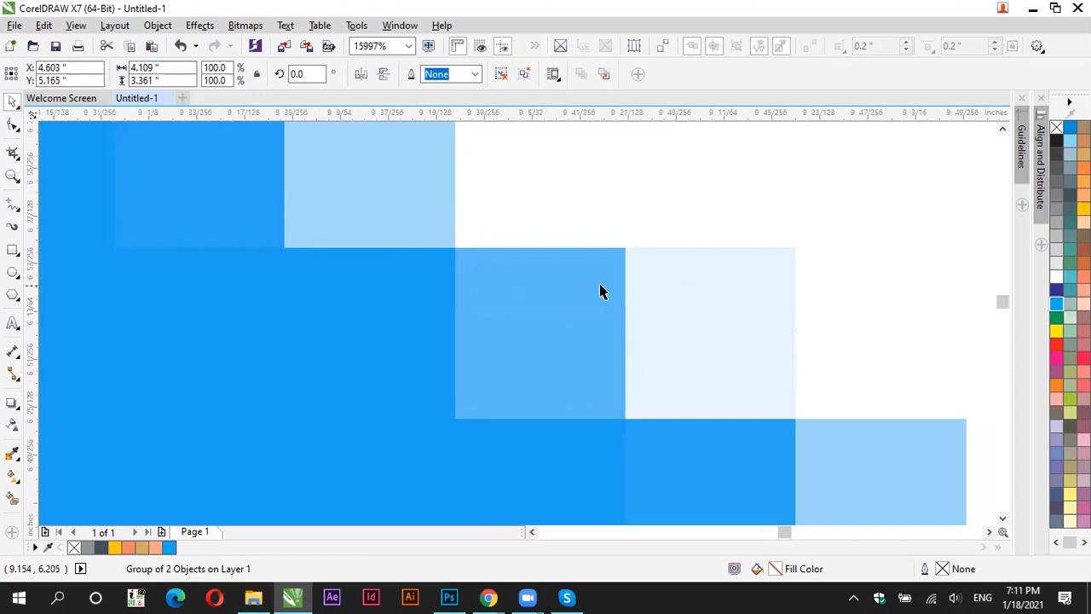
pyautogui.scroll(-1, 491, 228)
pyautogui.scroll(-8, 490, 227)
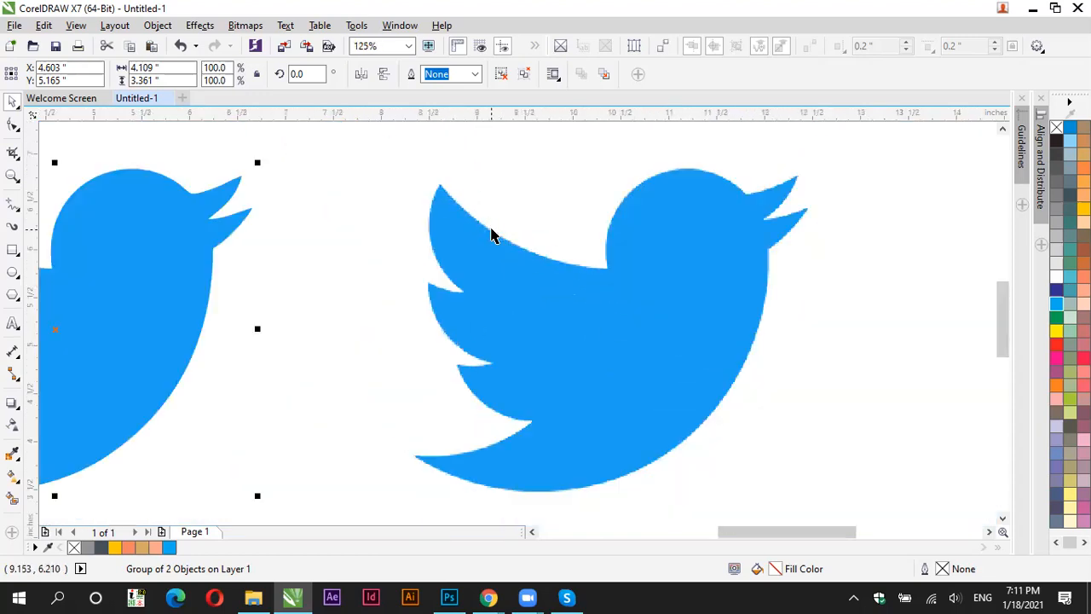
# Step: Enlarge the bitmap bird about its centre to 266.5 %, about 11.1 by 9.0 inches, and inspect its wing edge up close
pyautogui.click(493, 246)
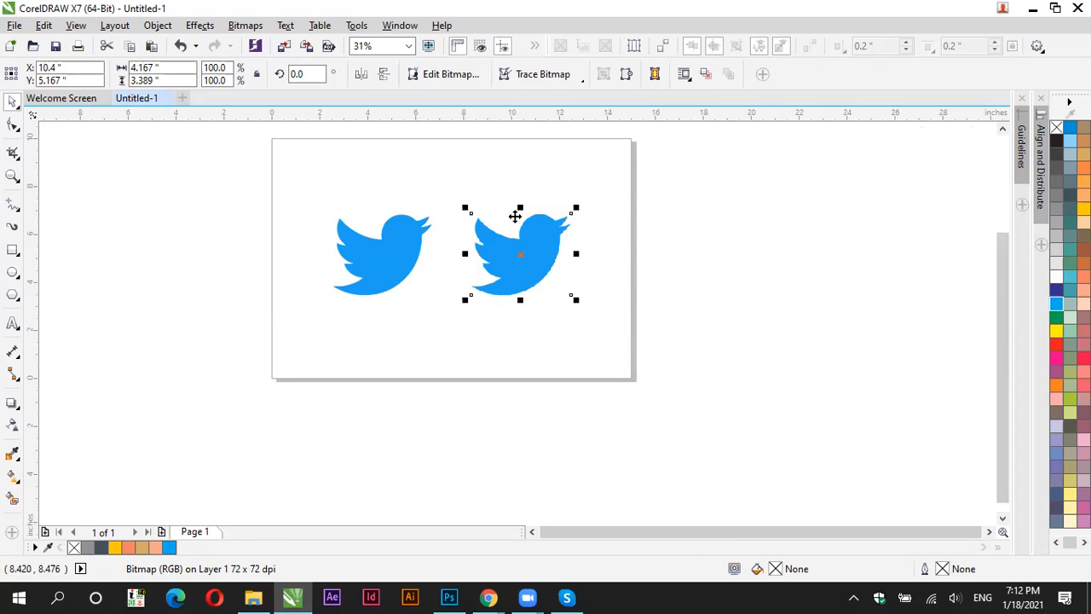
pyautogui.click(444, 377)
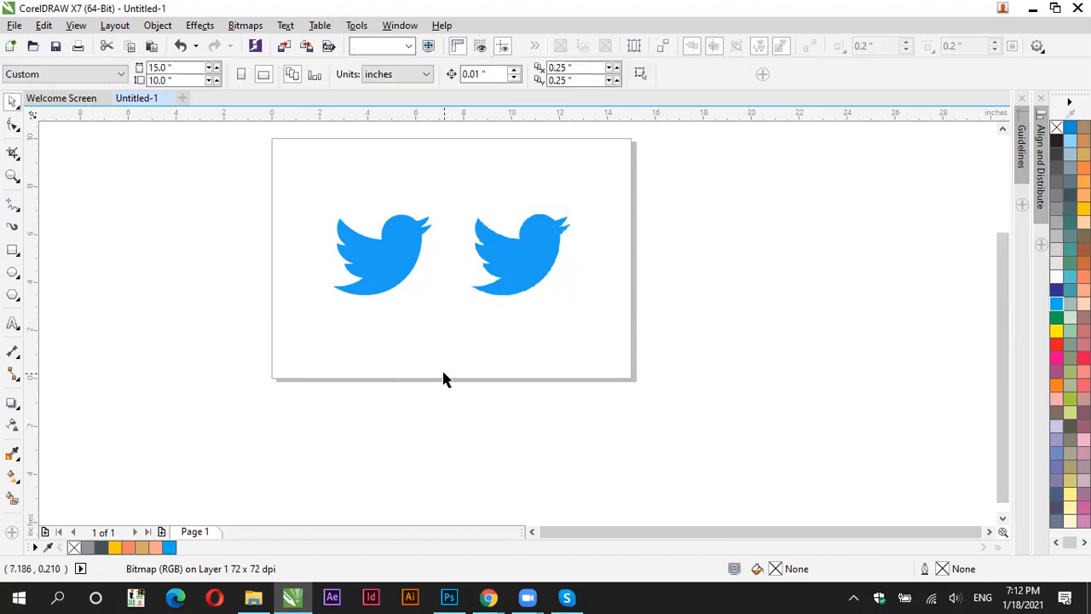
pyautogui.click(536, 276)
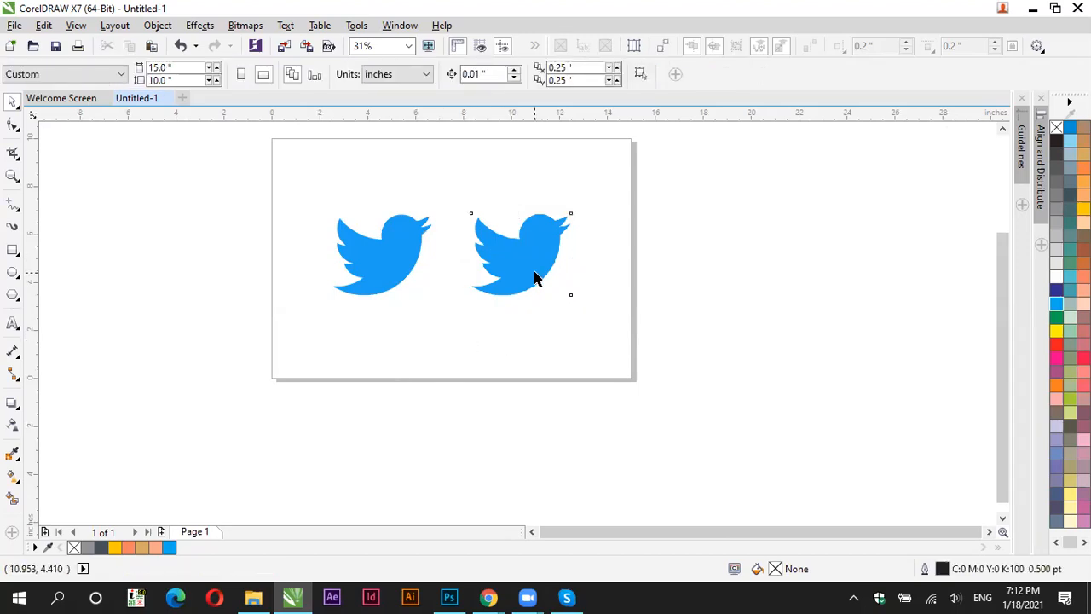
pyautogui.moveTo(574, 298); pyautogui.dragTo(657, 415)
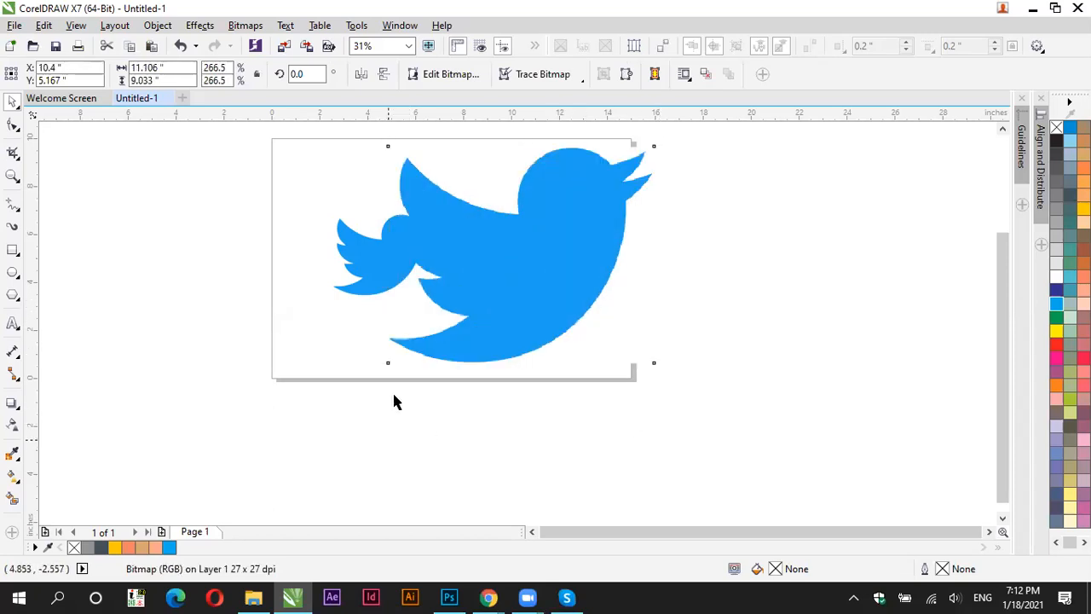
pyautogui.click(392, 390)
pyautogui.scroll(4, 433, 182)
pyautogui.scroll(3, 433, 186)
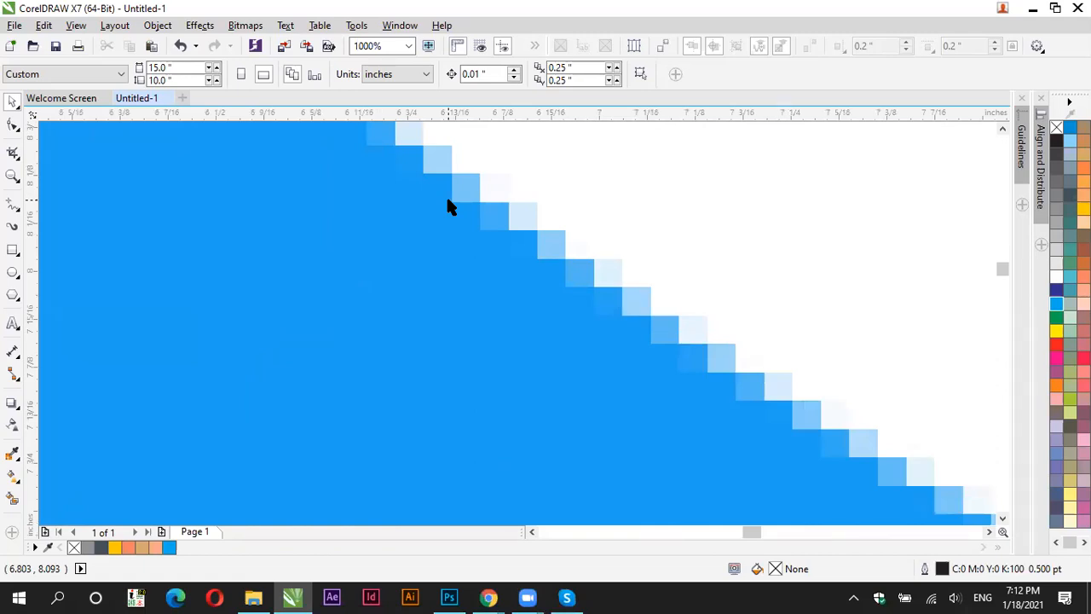
pyautogui.scroll(-5, 604, 186)
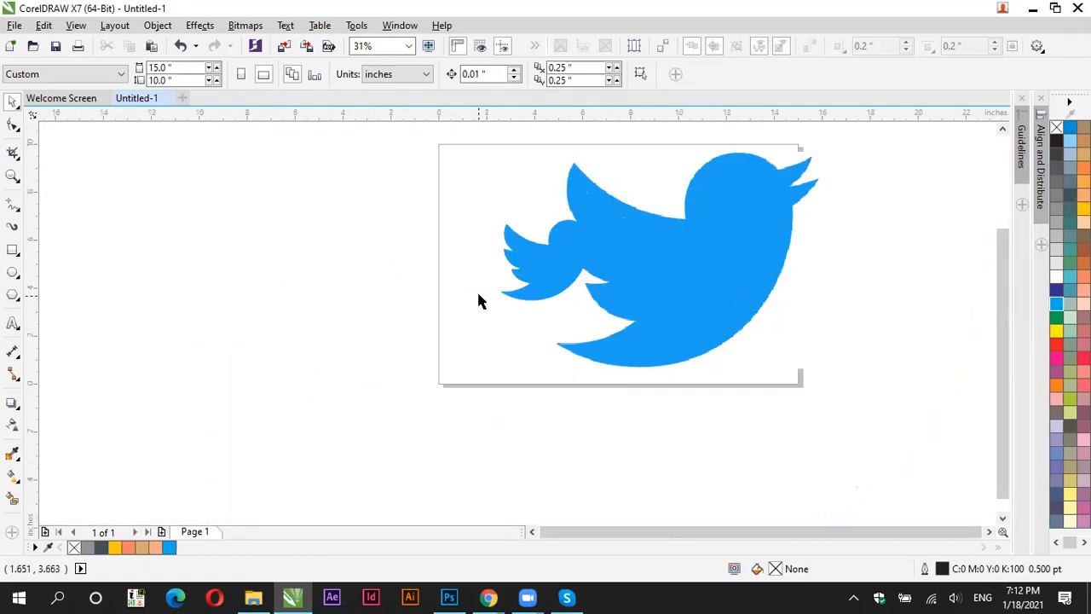
# Step: Enlarge the traced vector bird about its centre to 375 %, about 15.4 by 12.6 inches, and inspect its wing edge up close
pyautogui.click(538, 262)
pyautogui.moveTo(494, 304); pyautogui.dragTo(321, 412)
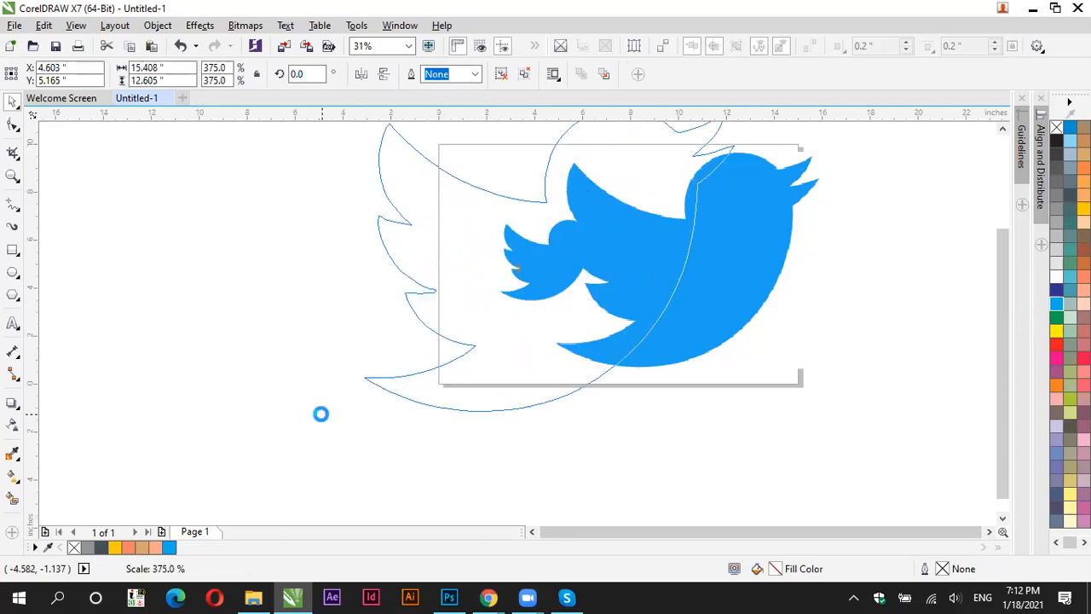
pyautogui.click(275, 321)
pyautogui.scroll(3, 505, 231)
pyautogui.scroll(-1, 511, 207)
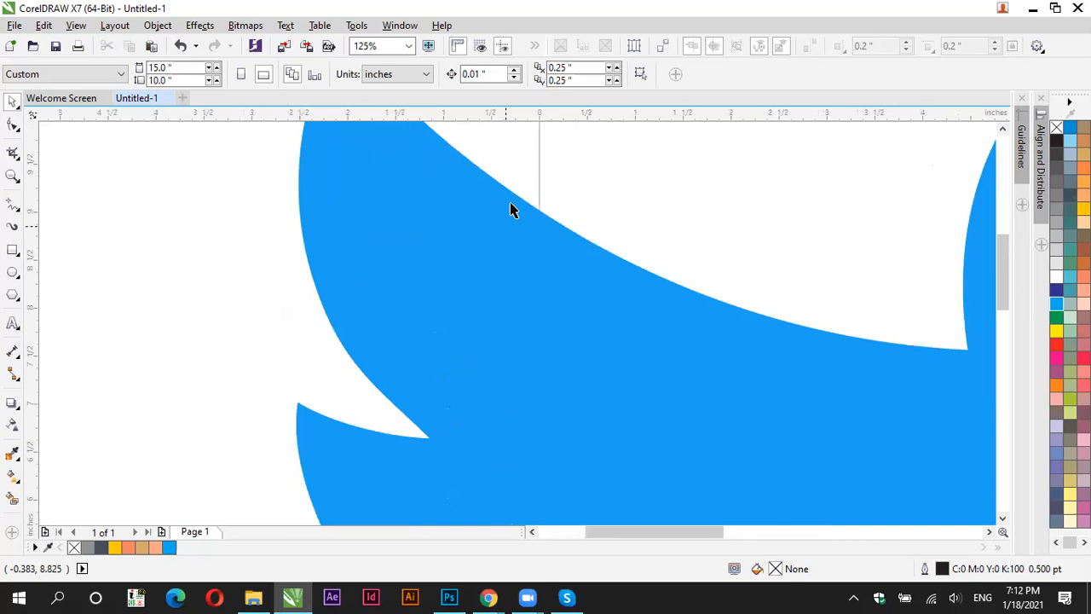
pyautogui.scroll(2, 523, 175)
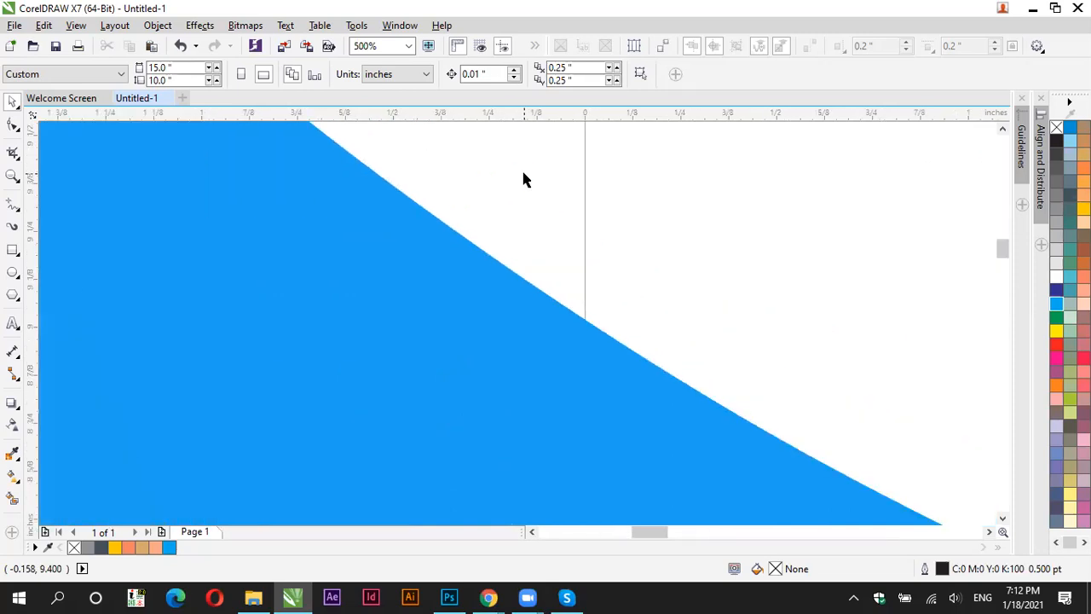
pyautogui.scroll(-5, 523, 178)
# Step: Move the two enlarged birds apart so the traced copy and the bitmap sit side by side without overlapping
pyautogui.moveTo(537, 219); pyautogui.dragTo(458, 234)
pyautogui.click(595, 239)
pyautogui.scroll(1, 625, 210)
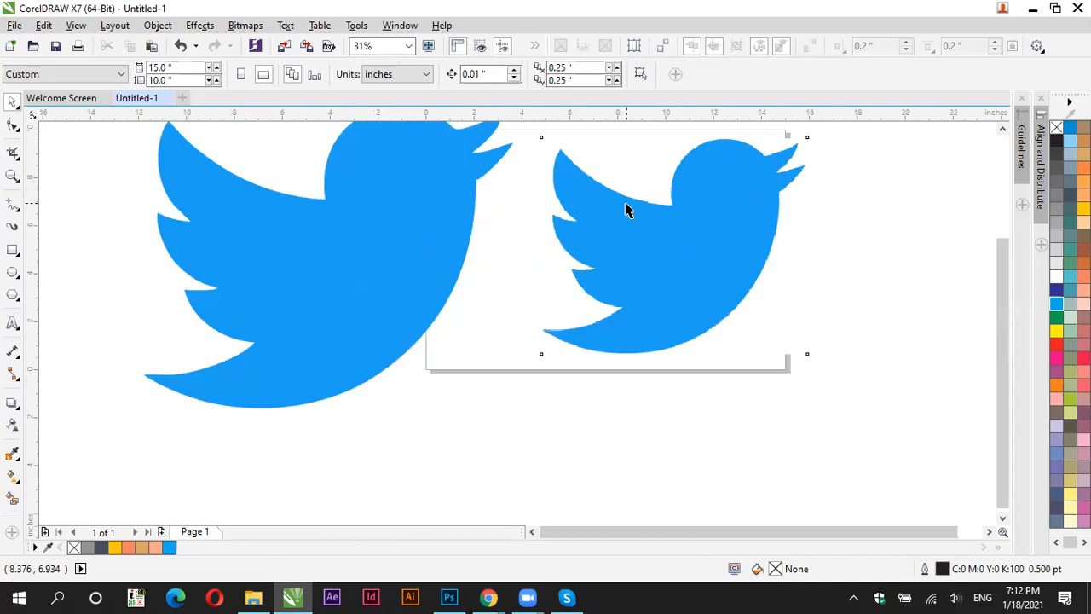
pyautogui.click(625, 210)
pyautogui.scroll(-1, 630, 236)
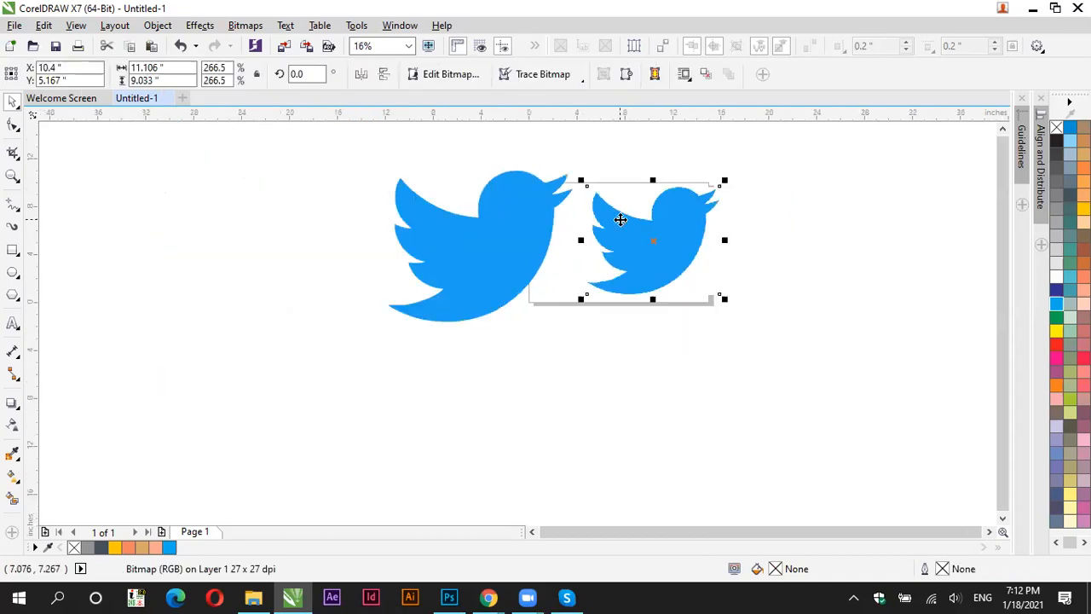
pyautogui.scroll(1, 621, 219)
pyautogui.moveTo(370, 275); pyautogui.dragTo(436, 274)
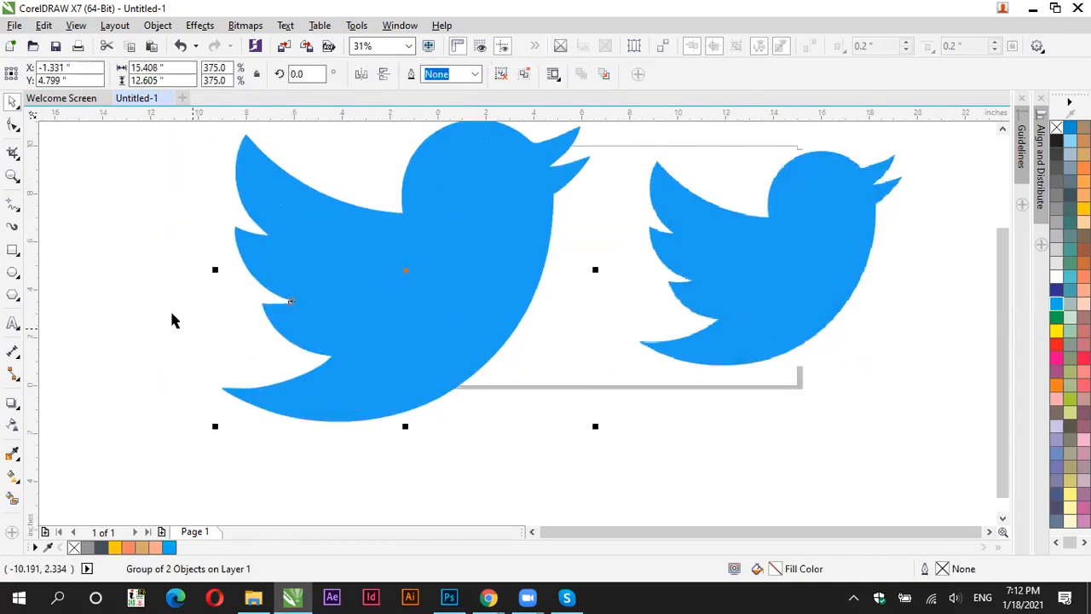
pyautogui.click(171, 319)
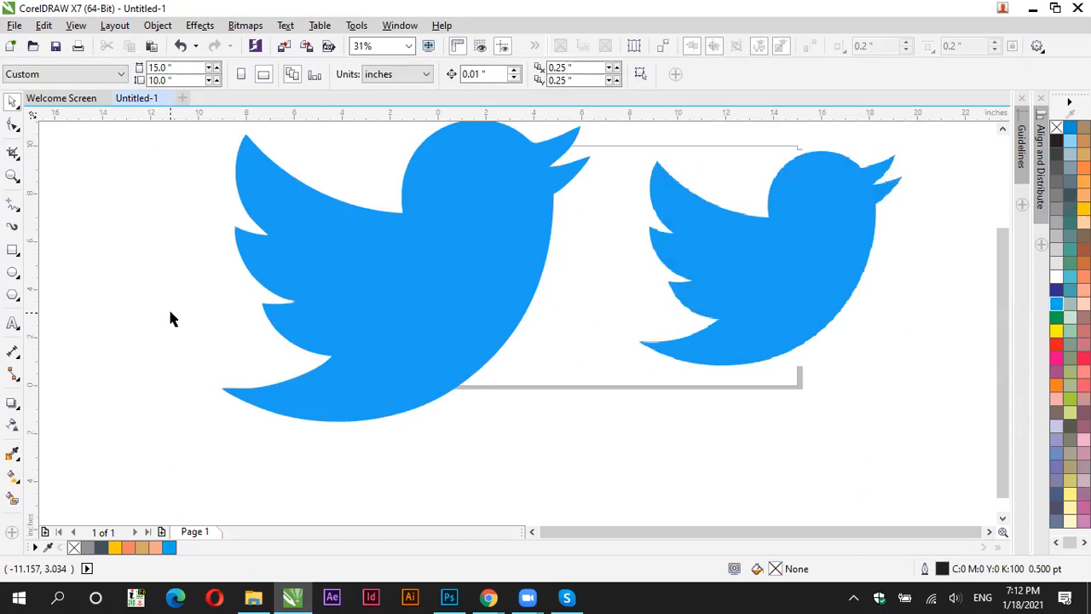
# Step: Select the enlarged bitmap bird and examine its outer edges at a closer zoom
pyautogui.click(758, 279)
pyautogui.click(668, 385)
pyautogui.click(806, 259)
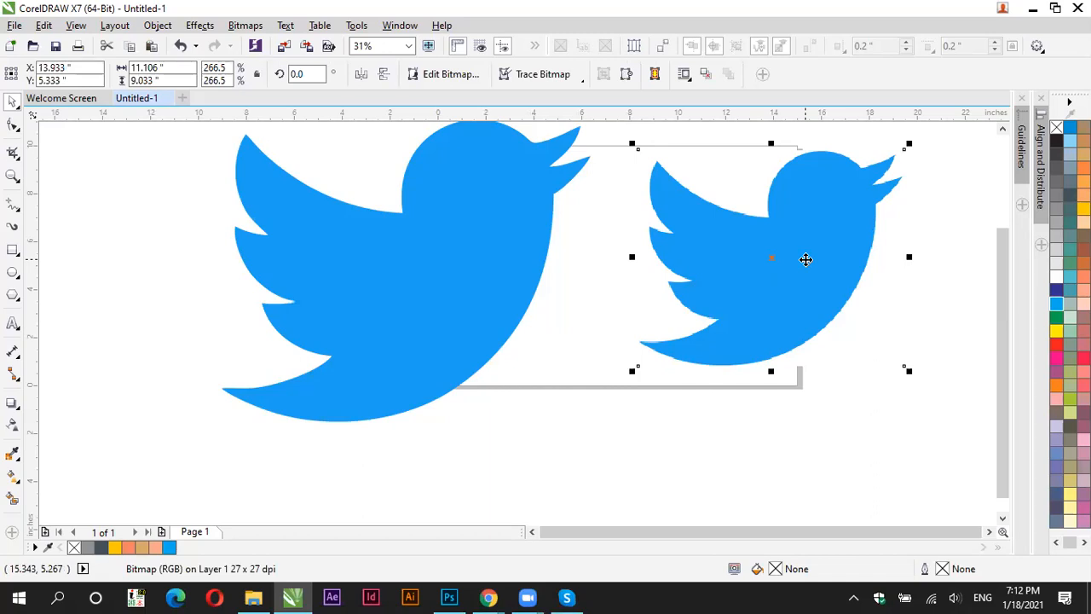
pyautogui.scroll(2, 804, 256)
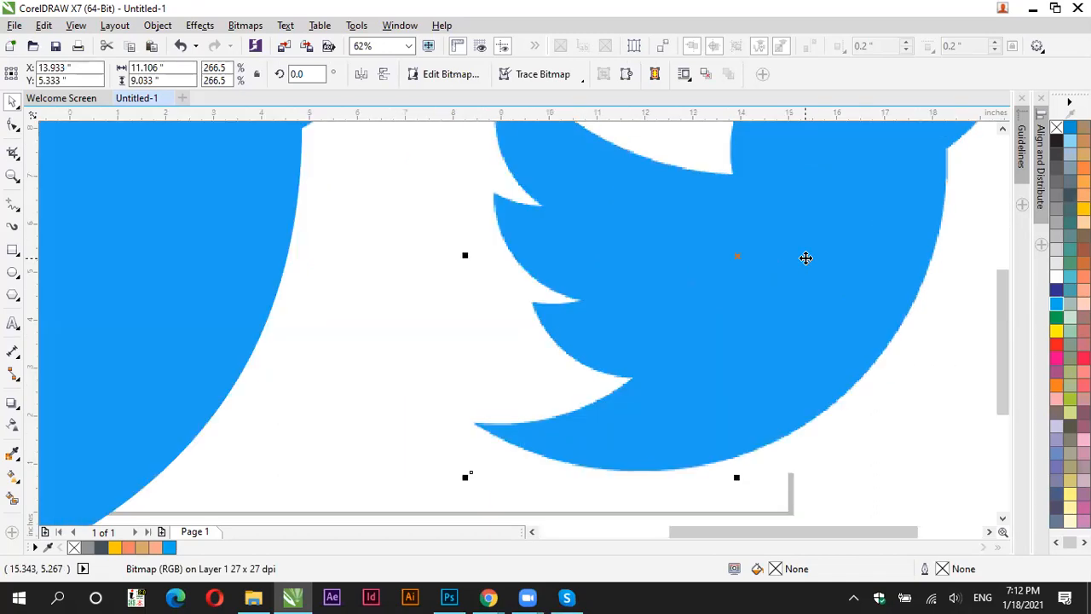
pyautogui.scroll(-2, 872, 327)
# Step: Scale the traced bird down to 178.4 %, about 7.3 by 6.0 inches, and move it up beside the bitmap
pyautogui.click(550, 315)
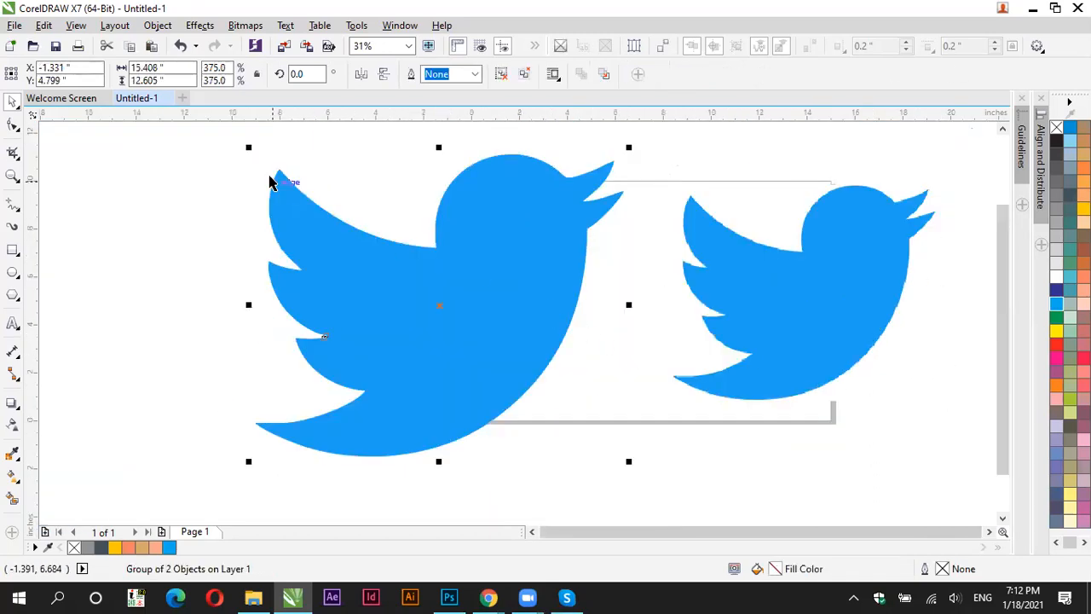
pyautogui.moveTo(245, 149); pyautogui.dragTo(440, 269)
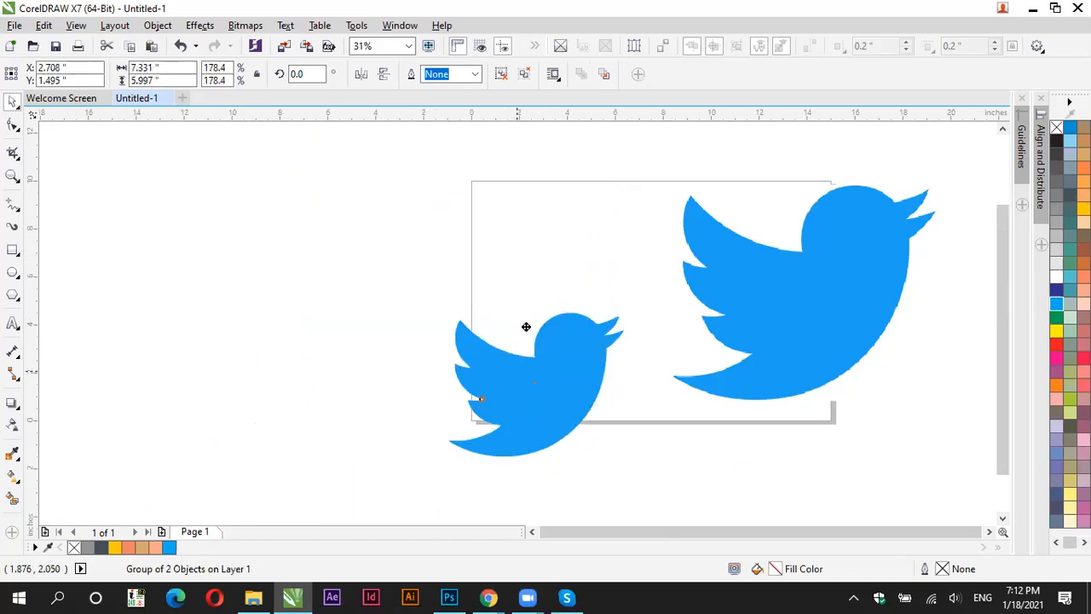
pyautogui.moveTo(526, 327); pyautogui.dragTo(533, 241)
pyautogui.click(241, 298)
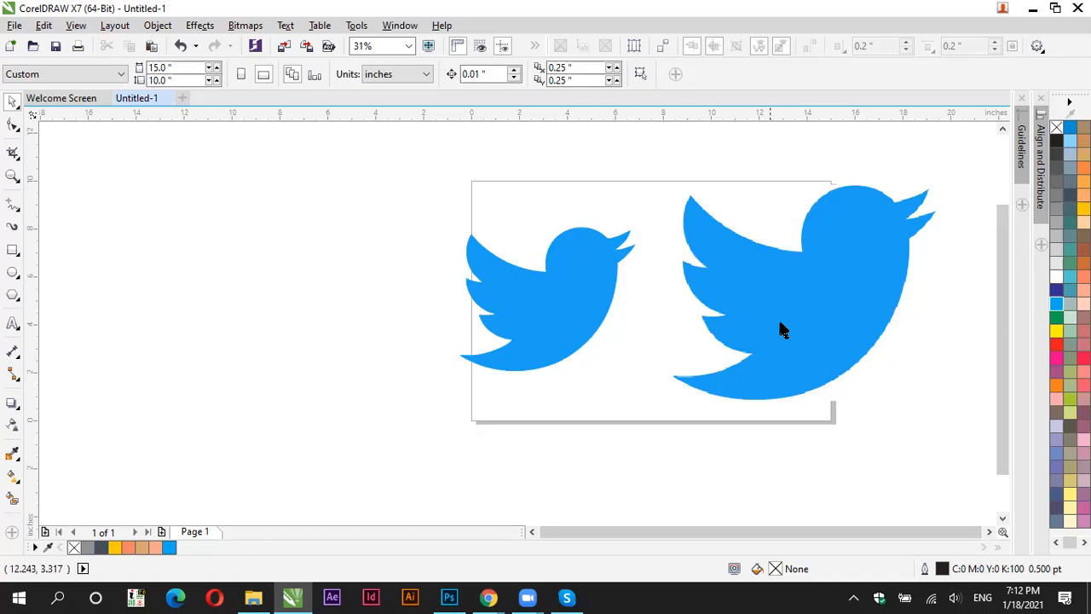
# Step: Select the bitmap bird and examine its wing and head edges against the smaller traced bird
pyautogui.click(804, 265)
pyautogui.scroll(4, 821, 224)
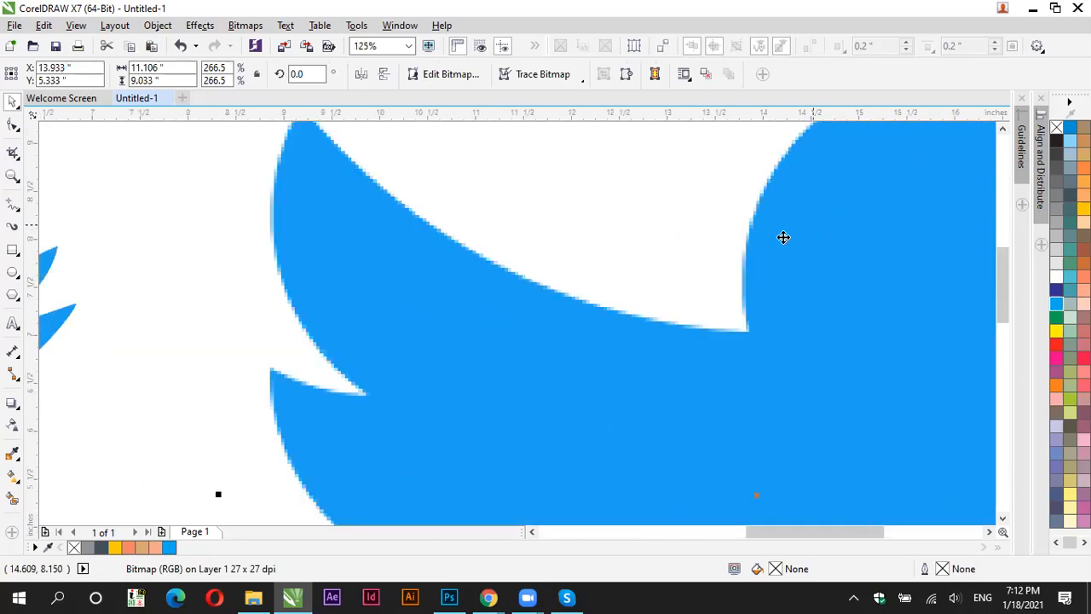
pyautogui.scroll(-5, 526, 279)
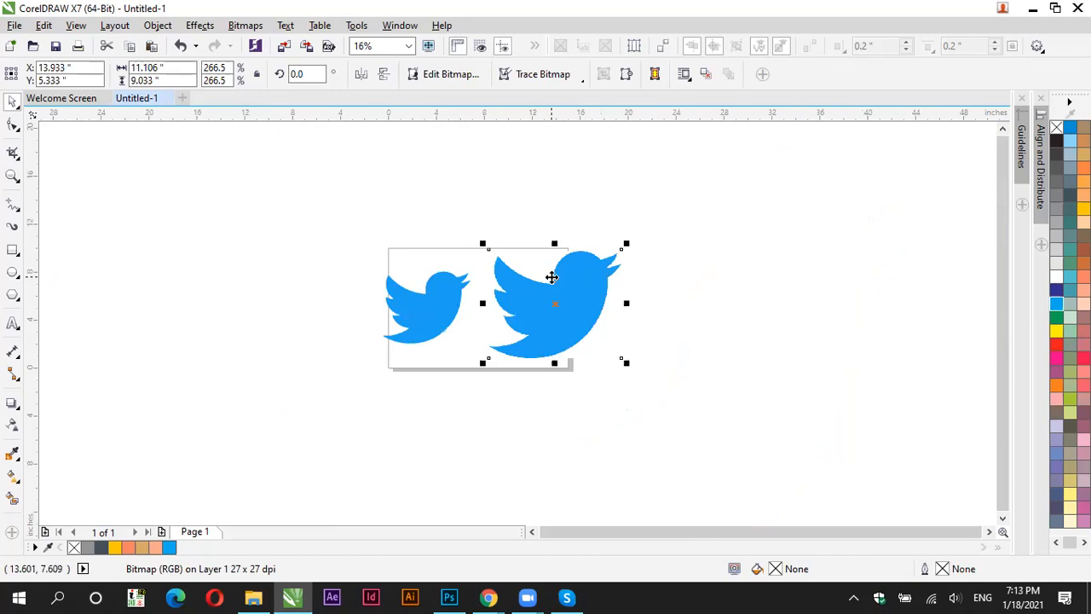
pyautogui.scroll(3, 551, 275)
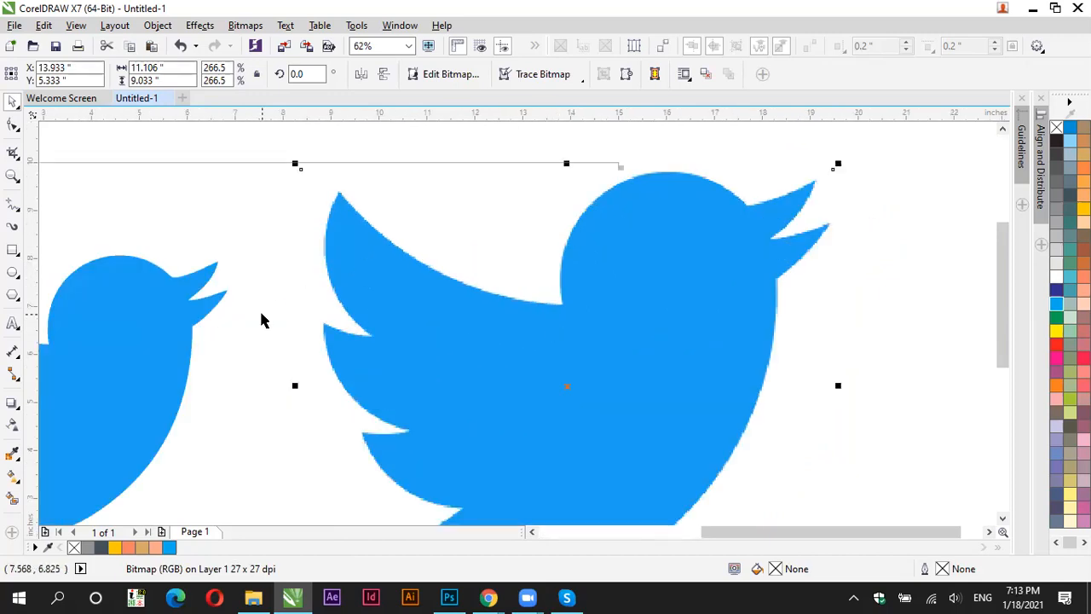
pyautogui.scroll(-2, 390, 244)
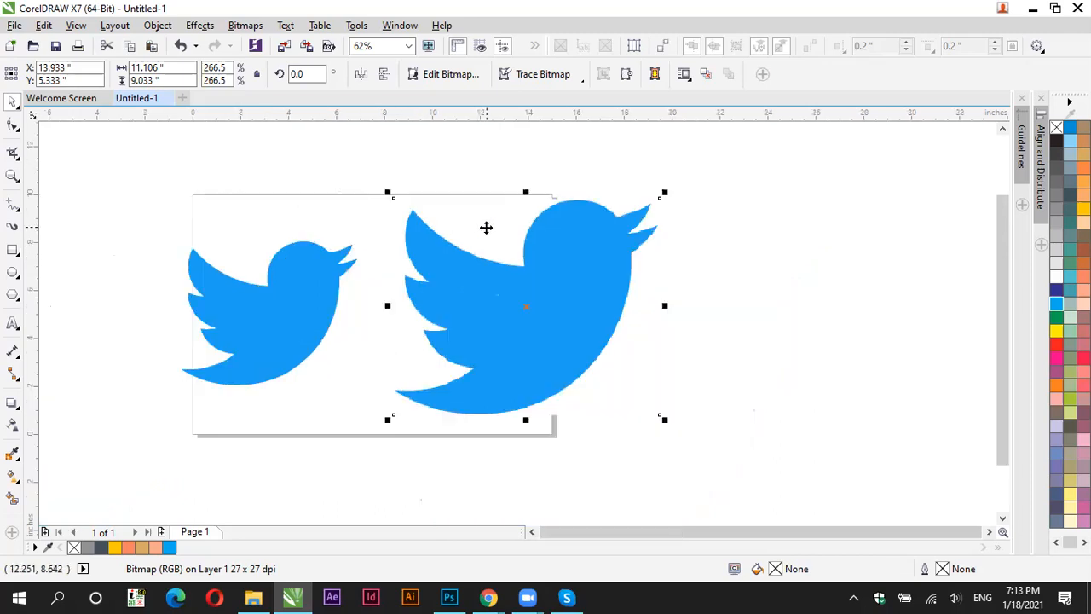
pyautogui.scroll(1, 344, 294)
pyautogui.click(344, 292)
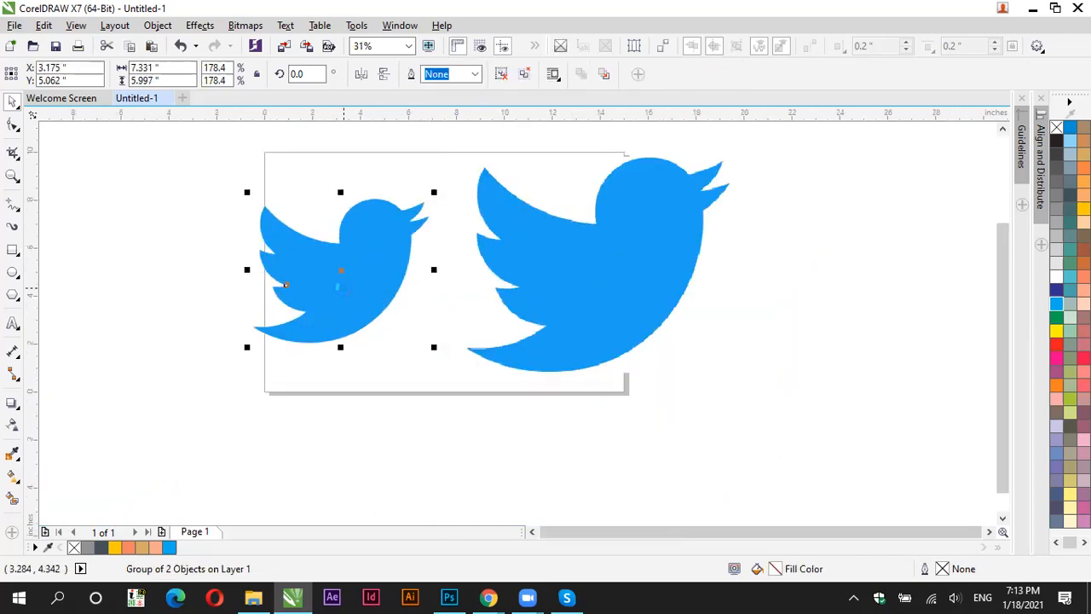
pyautogui.hotkey('ctrl', 'e')
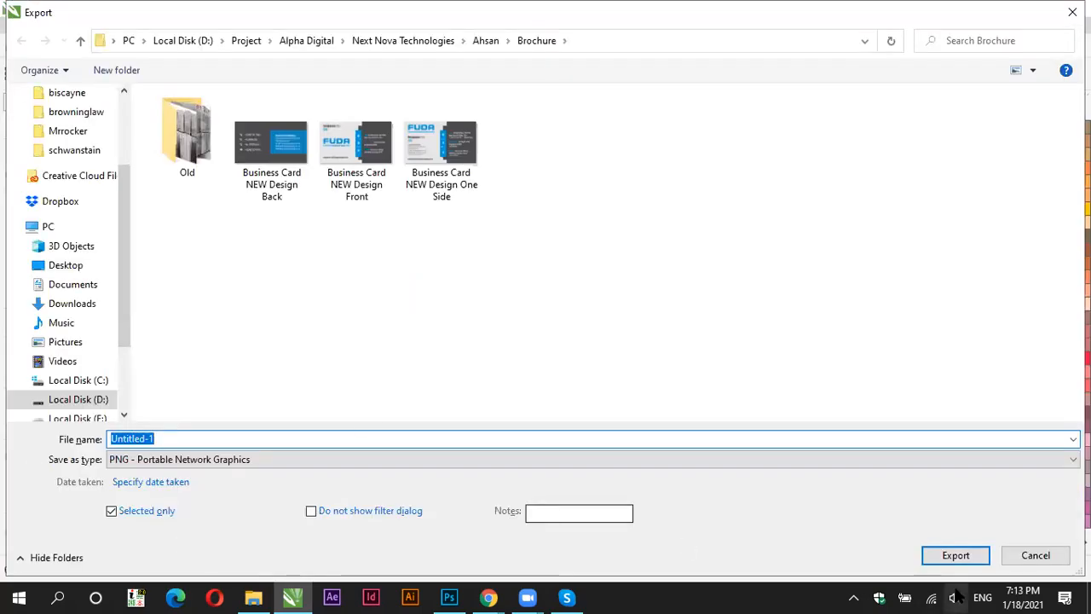
pyautogui.click(1029, 559)
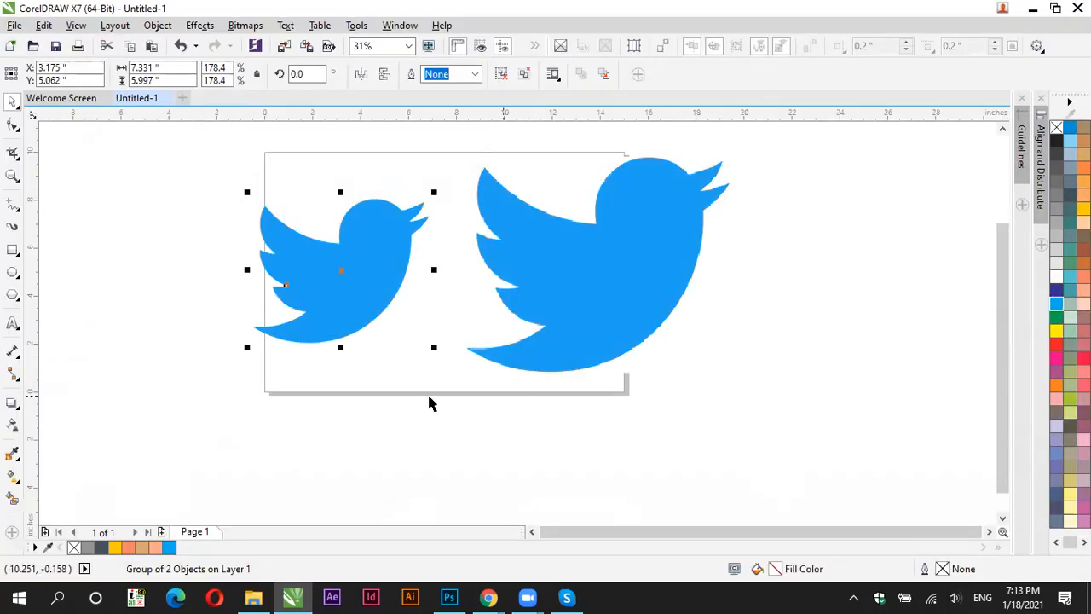
pyautogui.press('Escape')
pyautogui.scroll(2, 302, 264)
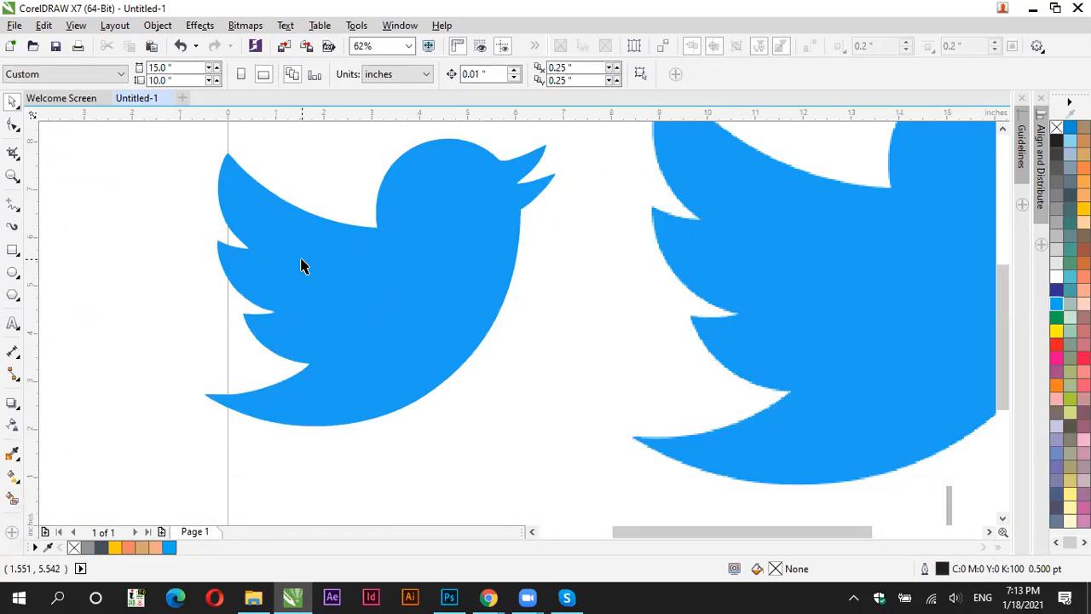
# Step: Compare the edge quality of the bitmap bird and the smaller traced bird at closer and wider zooms
pyautogui.scroll(-2, 302, 264)
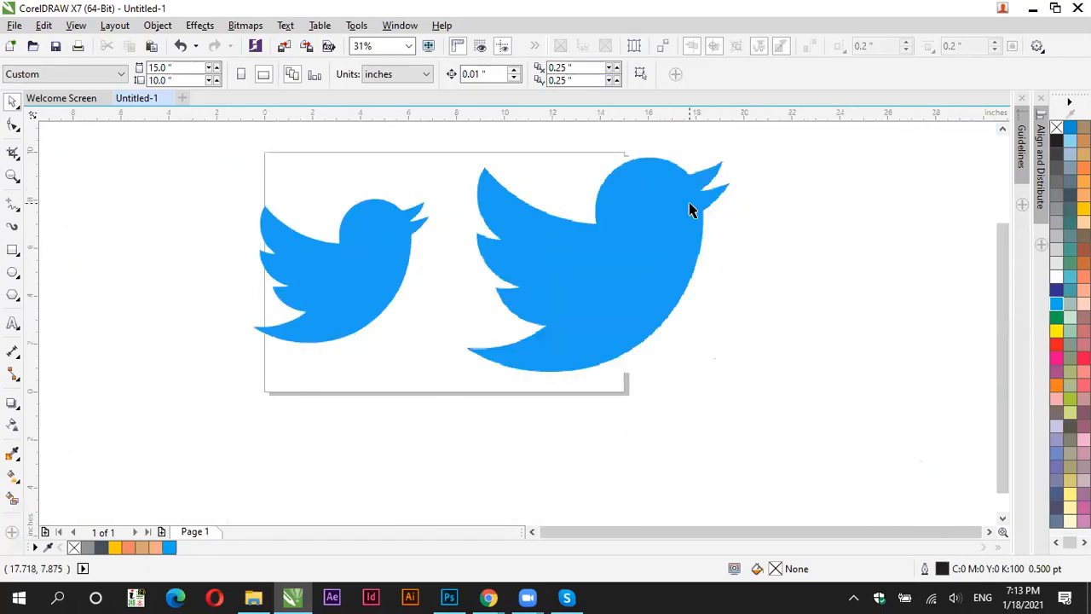
pyautogui.scroll(2, 686, 212)
pyautogui.click(603, 254)
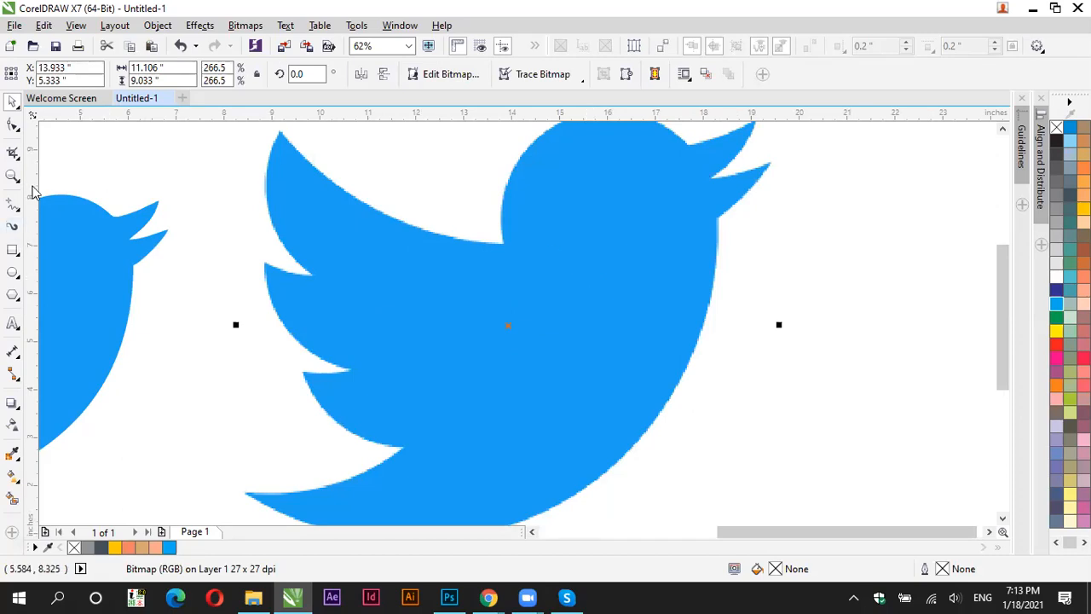
pyautogui.scroll(-1, 597, 195)
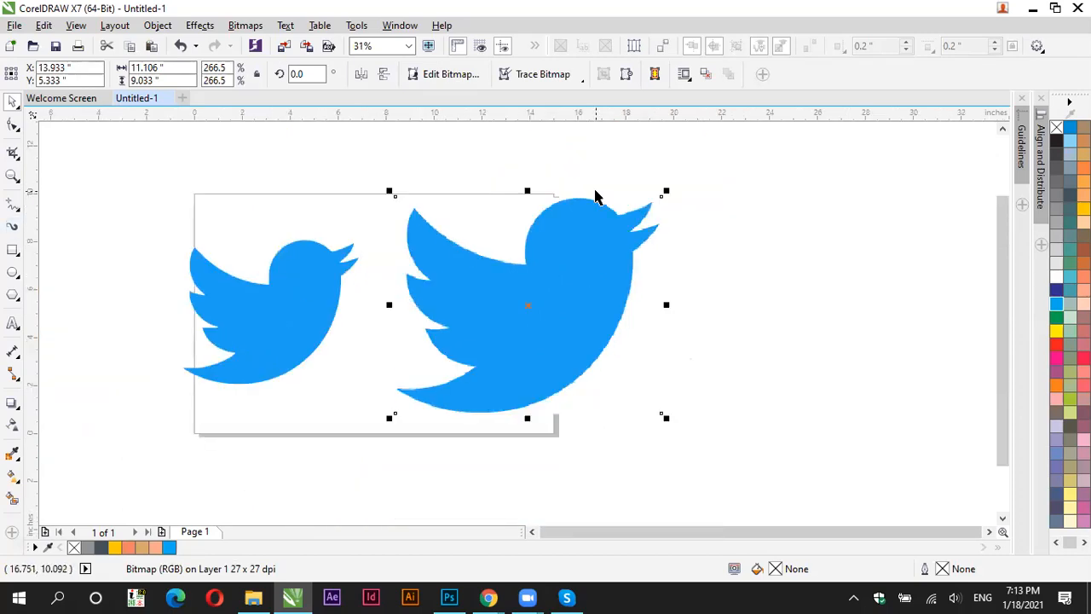
pyautogui.scroll(1, 592, 226)
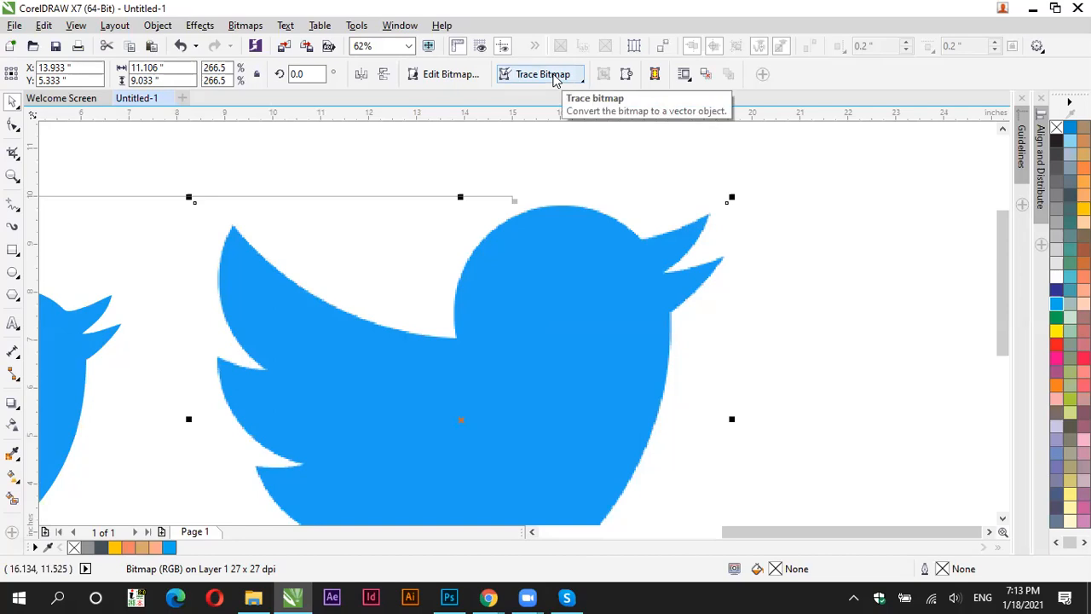
pyautogui.click(772, 229)
pyautogui.scroll(-1, 712, 204)
pyautogui.scroll(4, 310, 259)
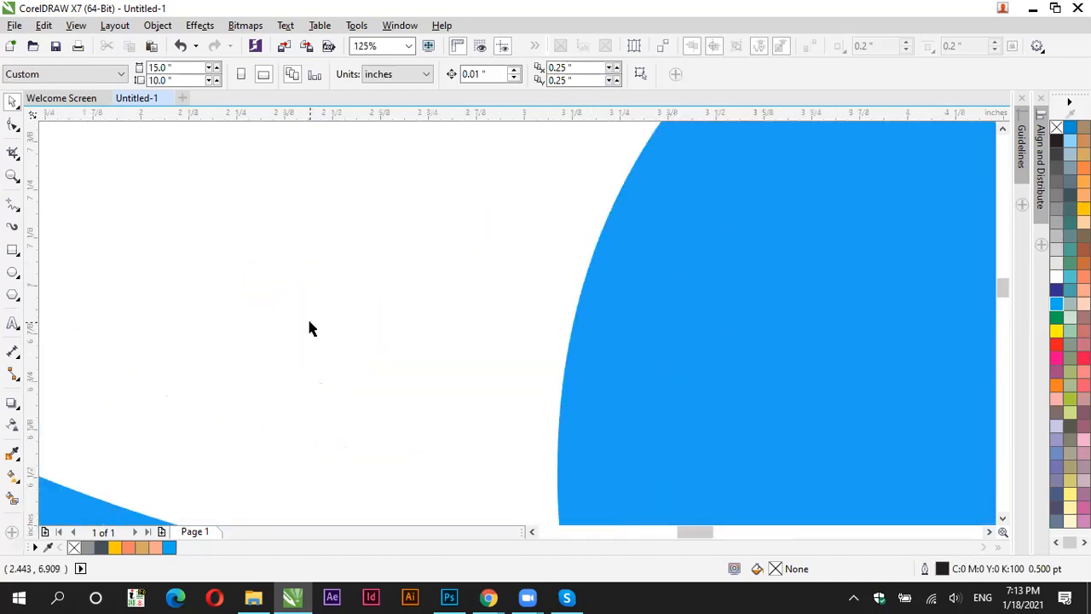
pyautogui.scroll(-2, 310, 237)
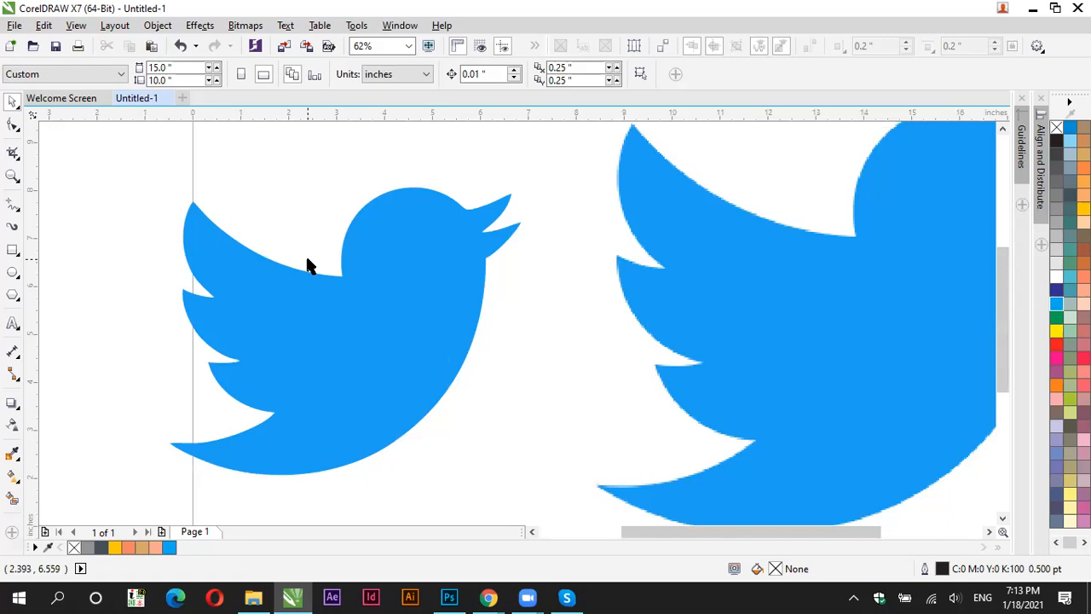
pyautogui.scroll(-1, 310, 266)
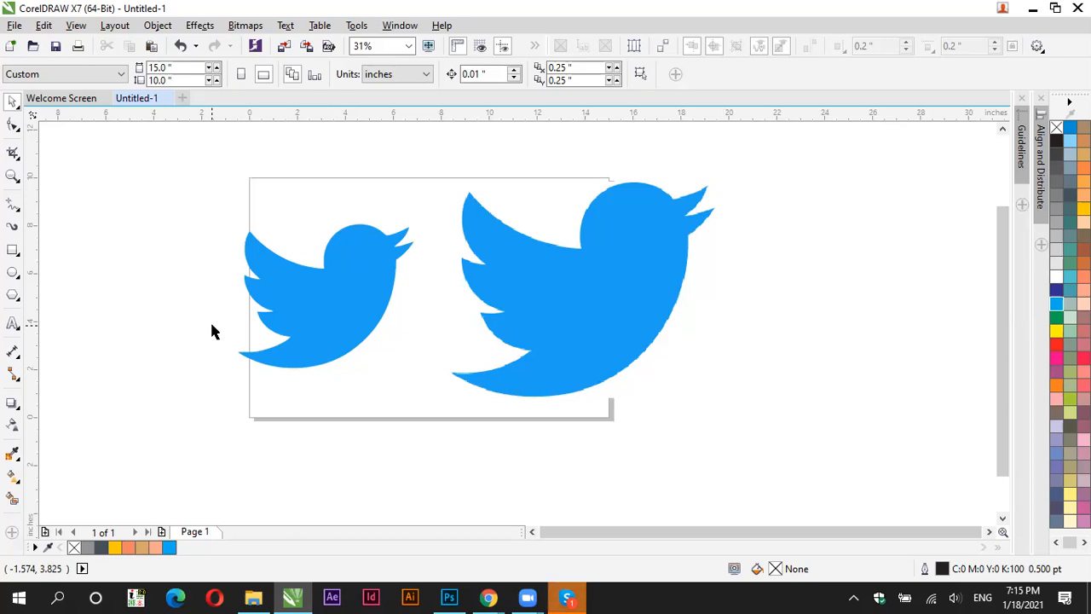
# Step: Add a line of artistic text beside the page's lower corner reading ".eps, SVG" in 24 pt Arial
pyautogui.click(13, 323)
pyautogui.click(102, 413)
pyautogui.write('.eps,')
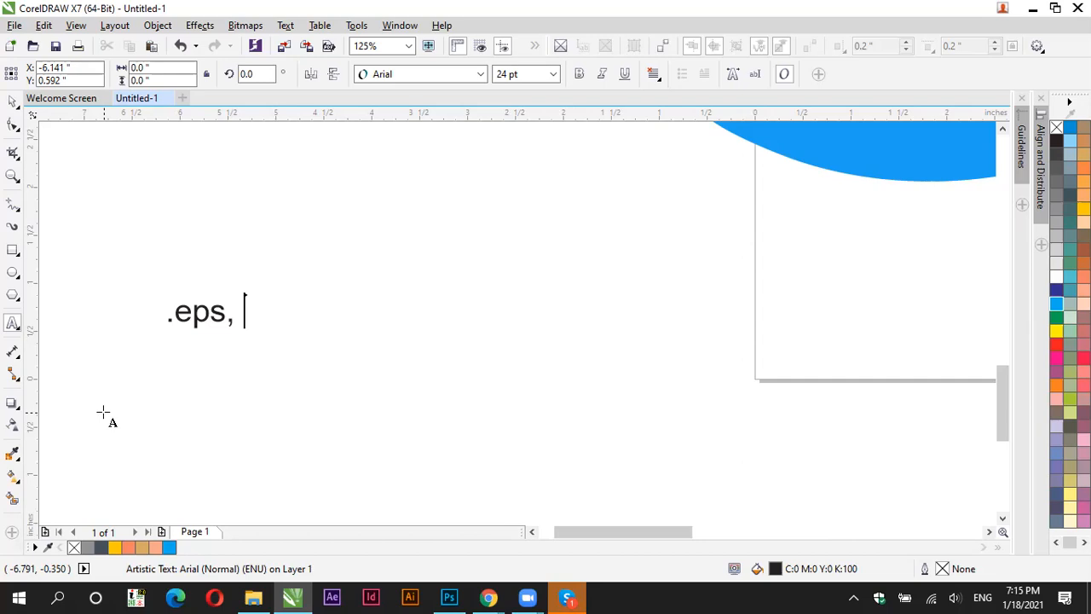
pyautogui.write('SC')
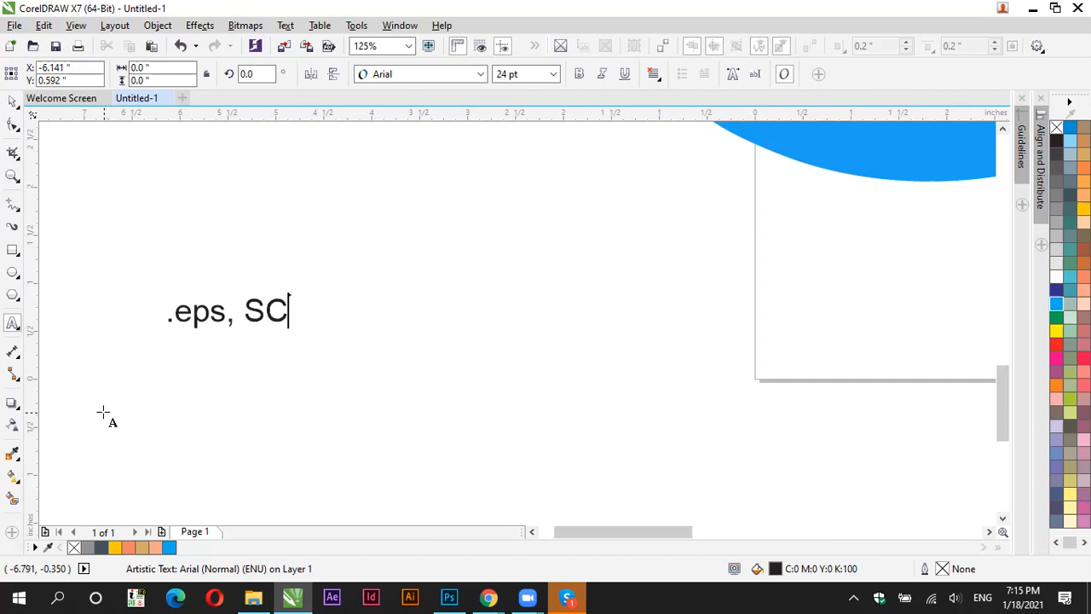
pyautogui.press('BackSpace')
pyautogui.write('VG')
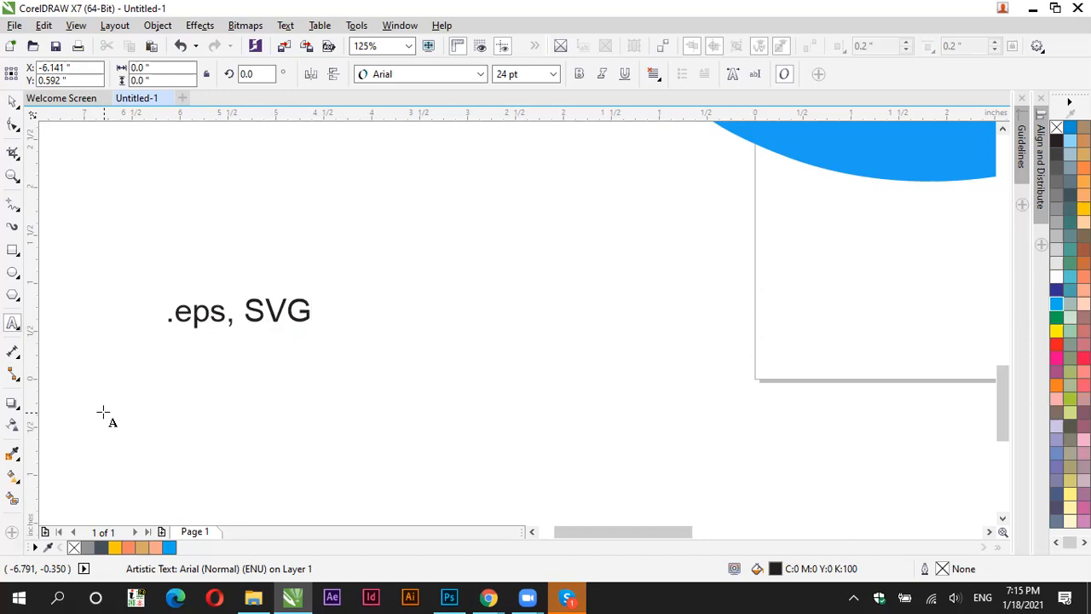
# Step: Extend the file format list with ", PDF, Ai, .cdr" and finish the text entry
pyautogui.write(',')
pyautogui.write(',')
pyautogui.press('BackSpace')
pyautogui.press('BackSpace')
pyautogui.write('PDF')
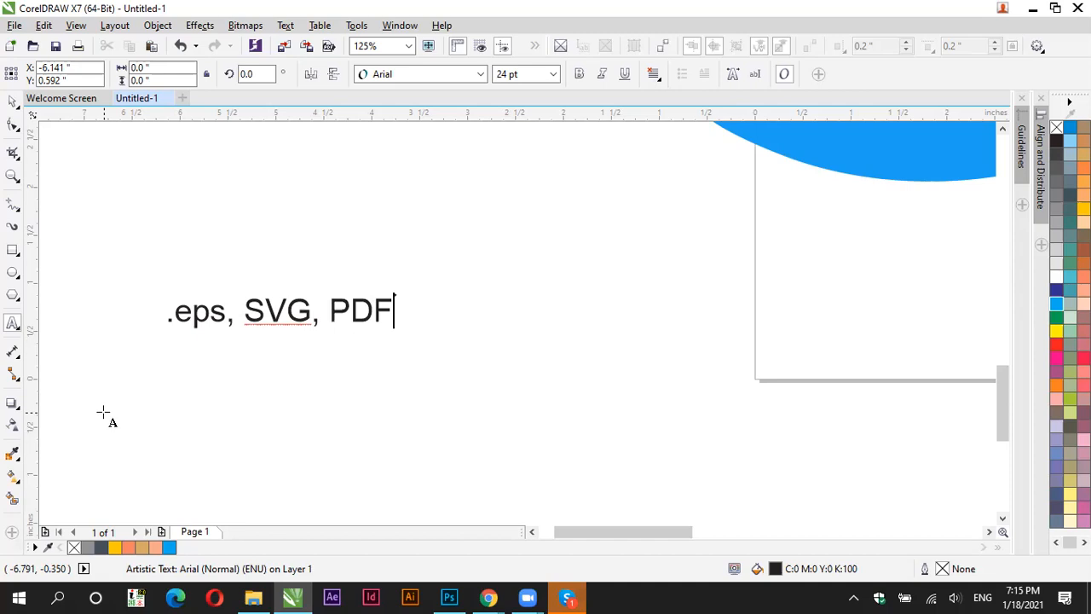
pyautogui.write(',')
pyautogui.write('Ai,')
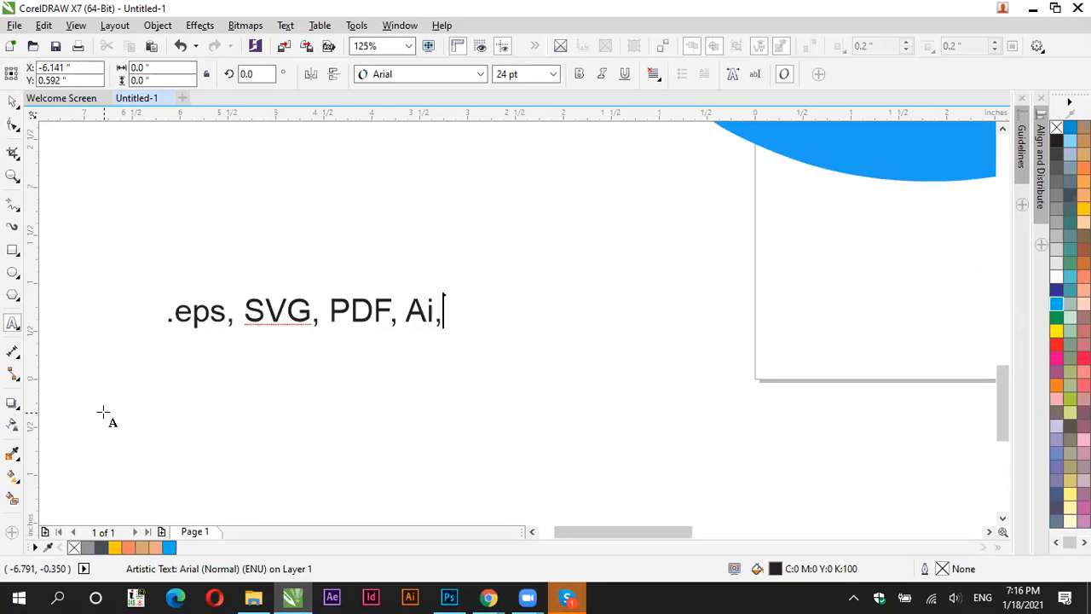
pyautogui.write('C')
pyautogui.press('BackSpace')
pyautogui.write('.cdr')
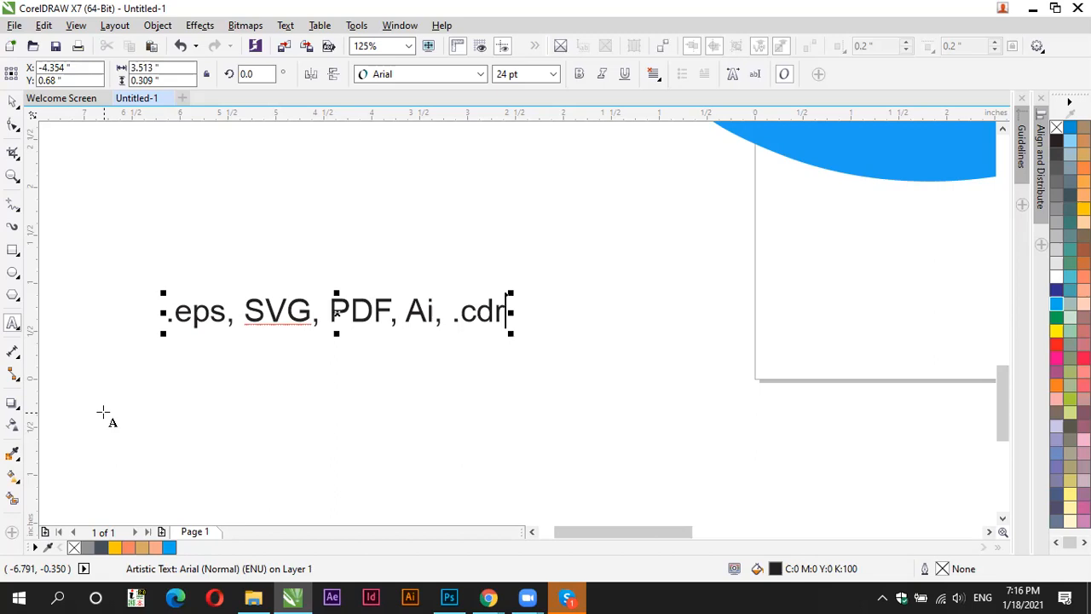
pyautogui.click(13, 100)
pyautogui.click(281, 251)
# Step: Examine the traced bird and the bitmap bird again, selecting each to compare their edges
pyautogui.scroll(-3, 277, 240)
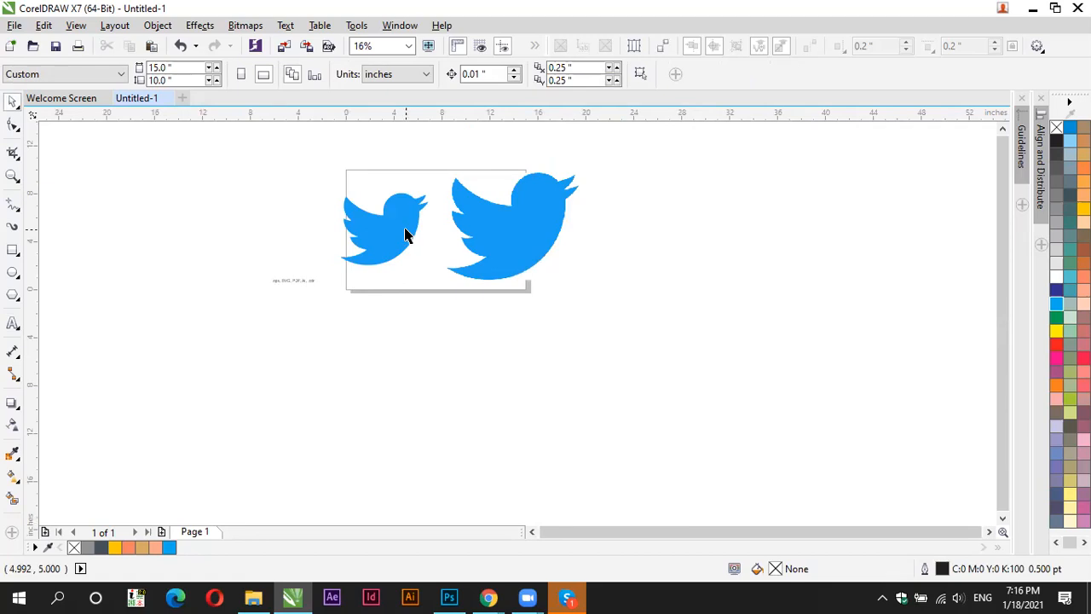
pyautogui.scroll(2, 366, 215)
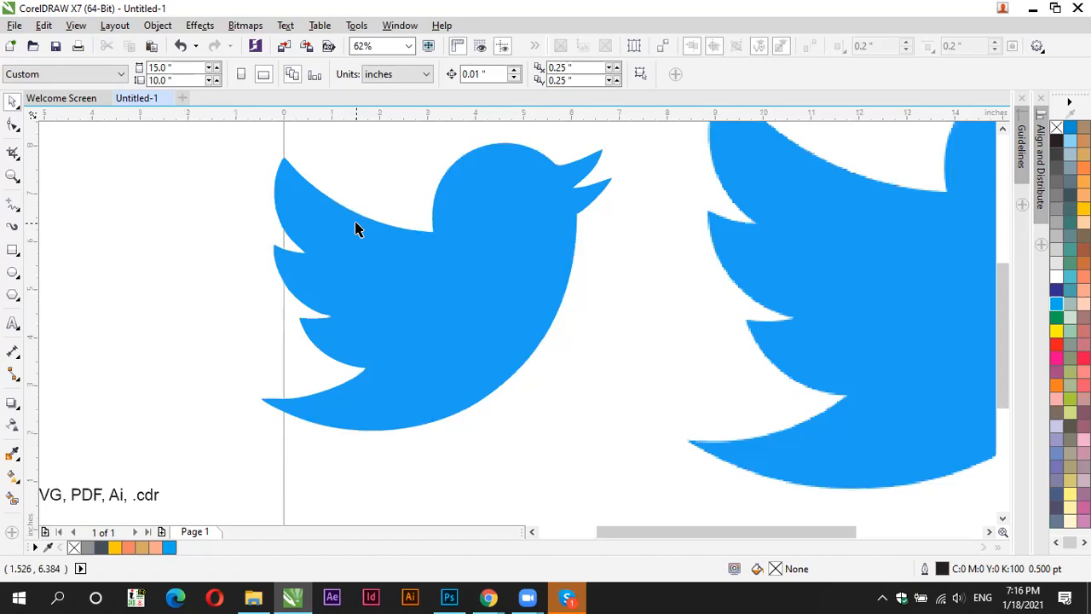
pyautogui.scroll(-2, 358, 228)
pyautogui.click(502, 244)
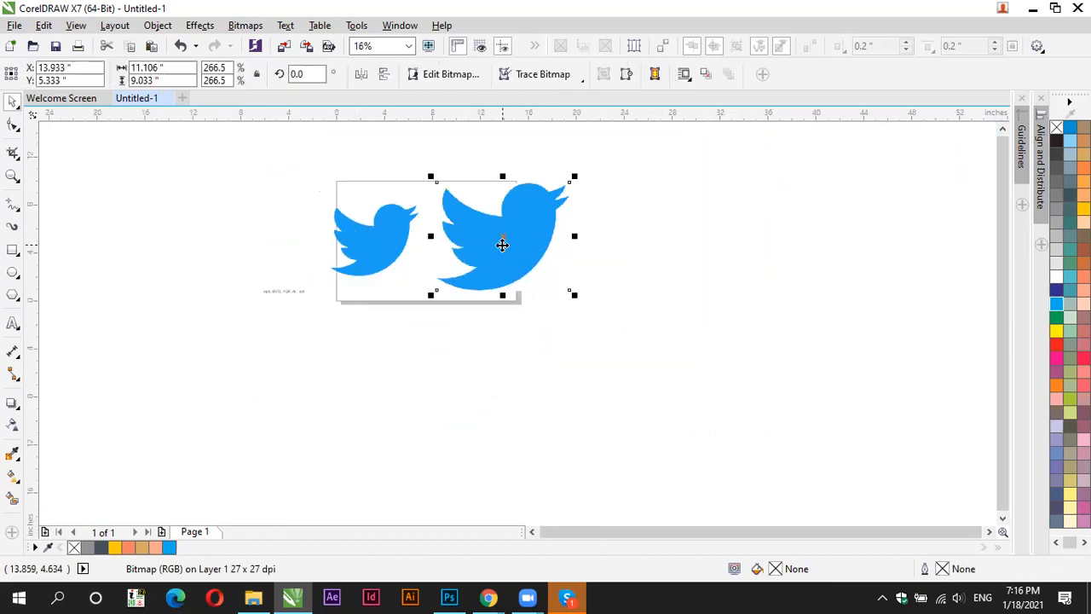
pyautogui.scroll(2, 469, 205)
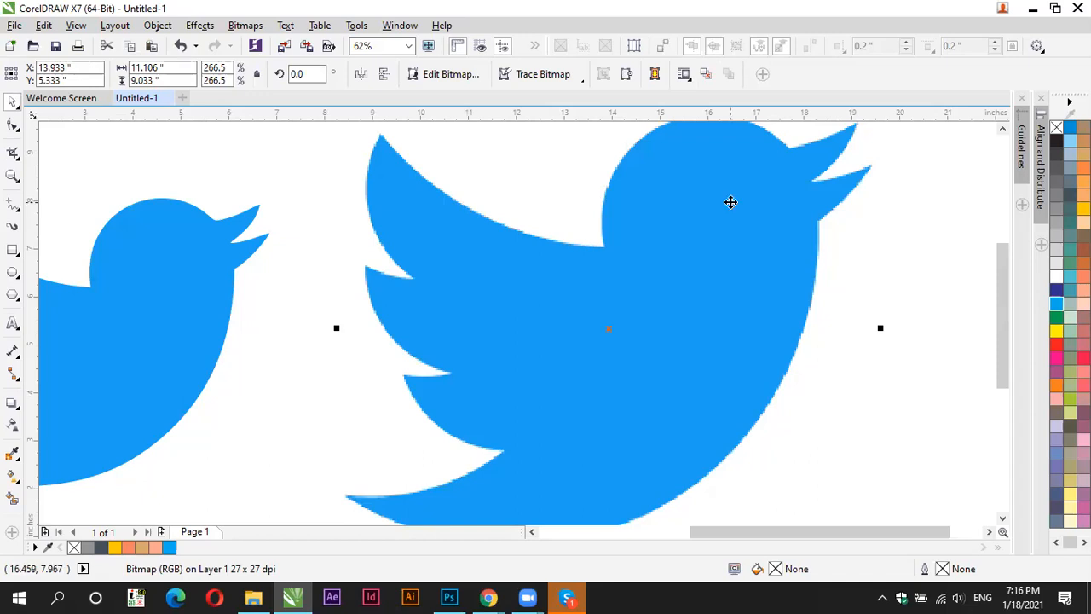
pyautogui.scroll(-5, 730, 202)
pyautogui.scroll(5, 558, 240)
pyautogui.click(558, 240)
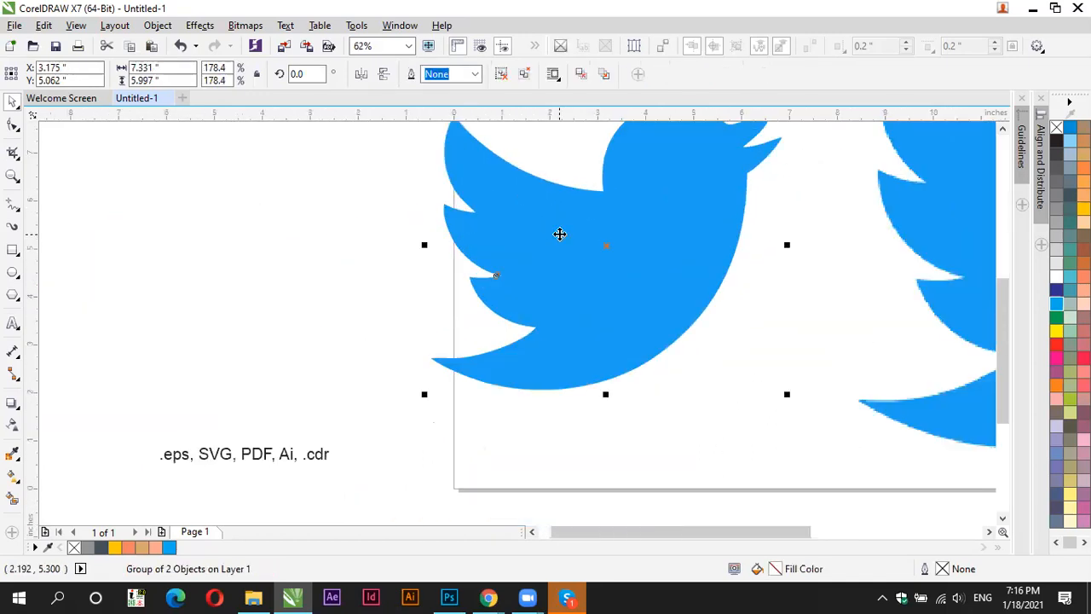
# Step: Move the bitmap bird off the page beyond its right edge and scale the traced bird to 25.1 %, about 1.0 by 0.8 inches
pyautogui.scroll(-5, 401, 207)
pyautogui.moveTo(603, 203); pyautogui.dragTo(760, 208)
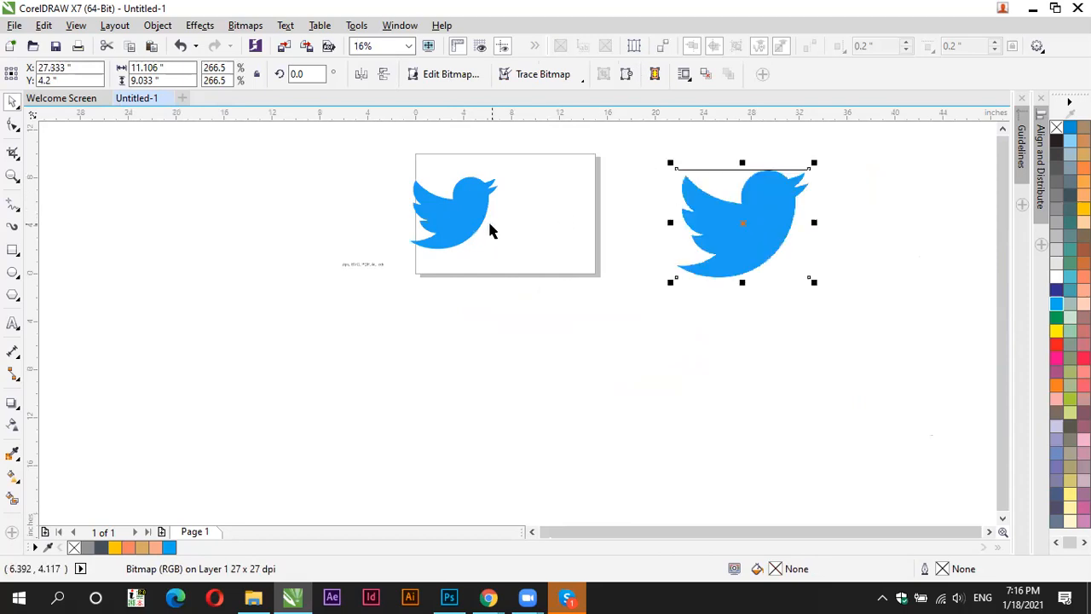
pyautogui.click(487, 223)
pyautogui.scroll(2, 415, 175)
pyautogui.moveTo(419, 153); pyautogui.dragTo(472, 225)
pyautogui.click(469, 227)
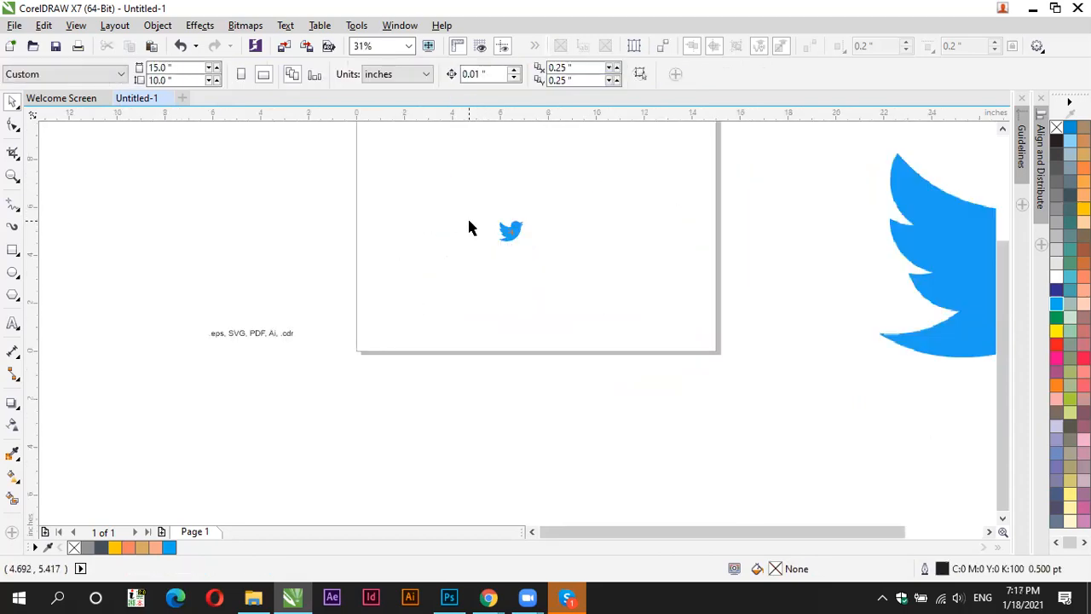
# Step: Enlarge the small traced bird far beyond the page bounds and examine its wing and tail edges
pyautogui.click(507, 238)
pyautogui.scroll(-4, 602, 258)
pyautogui.moveTo(569, 263); pyautogui.dragTo(198, 471)
pyautogui.click(183, 316)
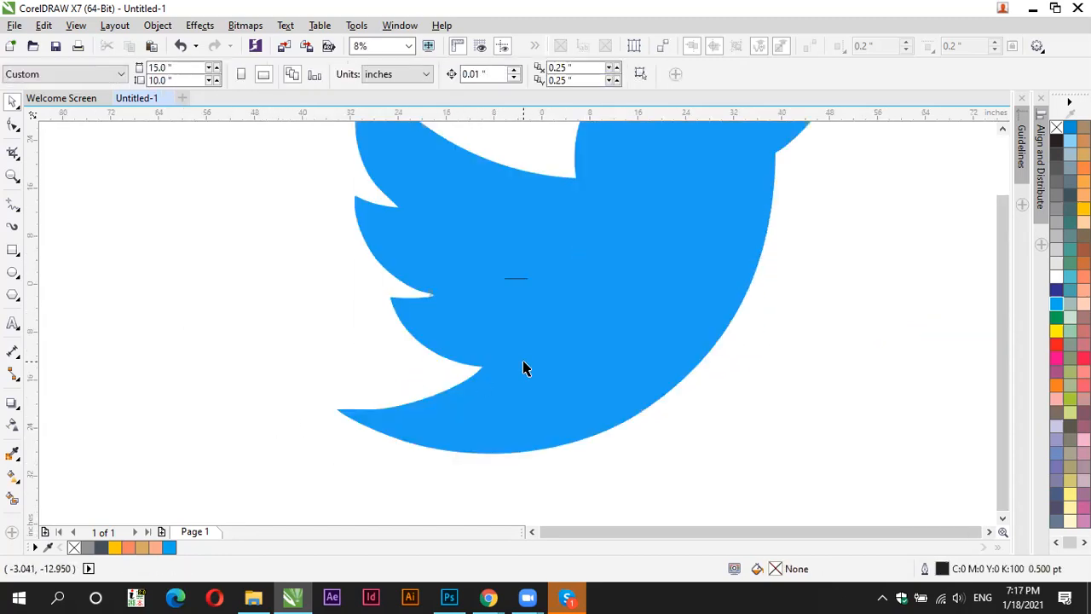
pyautogui.scroll(2, 414, 333)
pyautogui.scroll(-1, 415, 334)
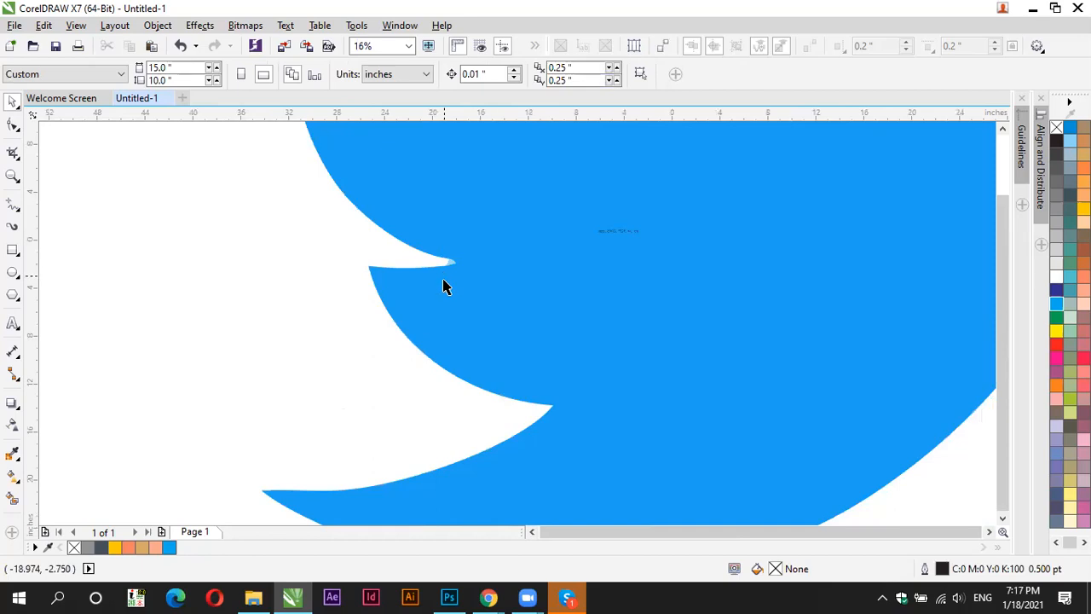
pyautogui.scroll(-2, 443, 284)
# Step: Undo the last enlargement of the traced bird and deselect it
pyautogui.click(466, 240)
pyautogui.hotkey('ctrl', 'z')
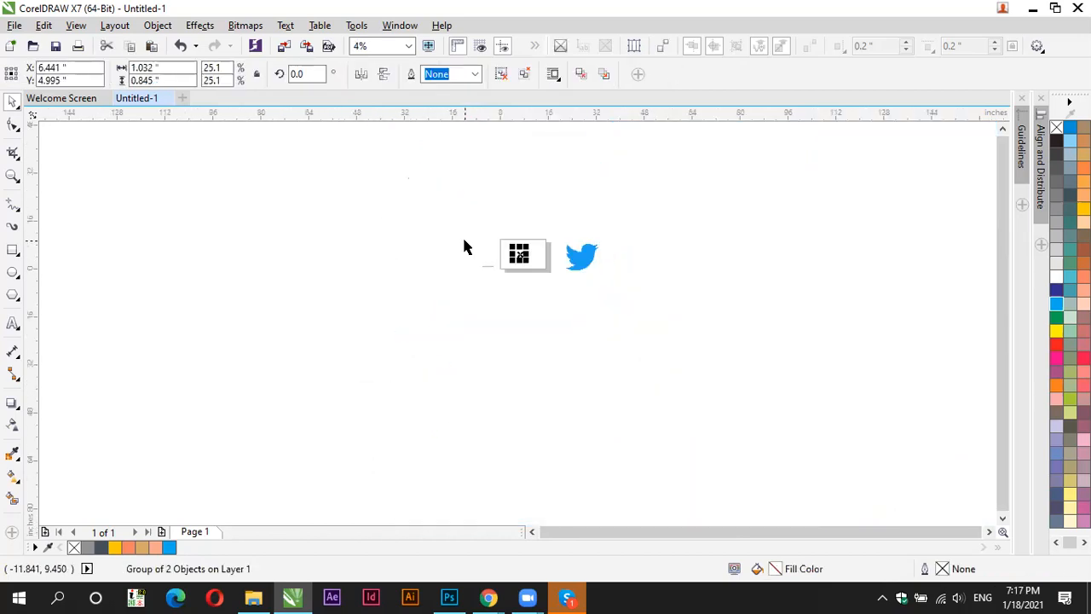
pyautogui.click(395, 284)
pyautogui.scroll(3, 527, 264)
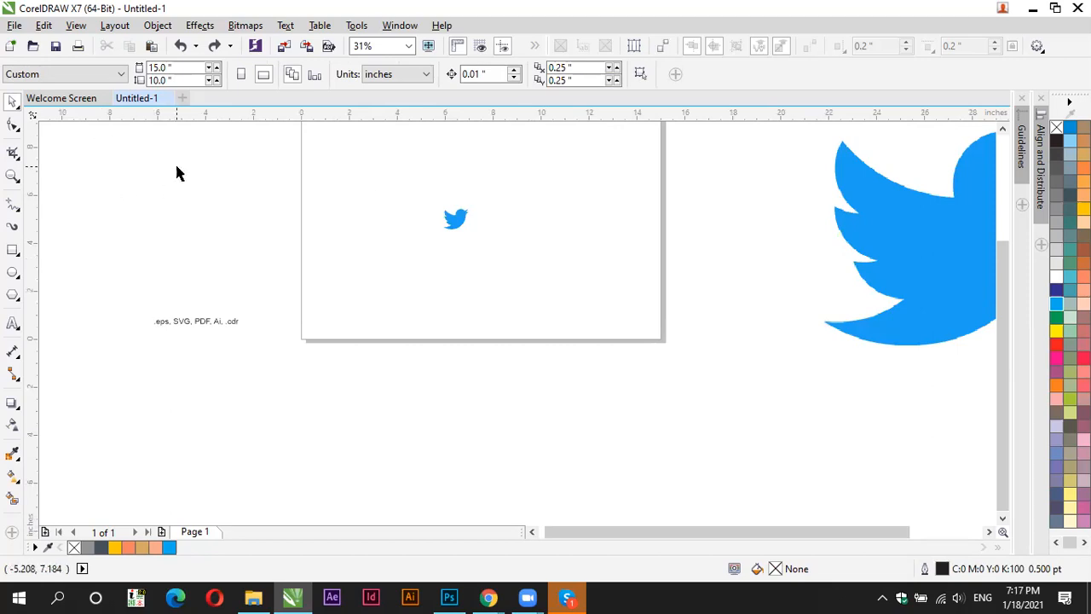
# Step: Close the Untitled-1 drawing without saving and minimise CorelDRAW to reveal the graphic design course page
pyautogui.click(163, 103)
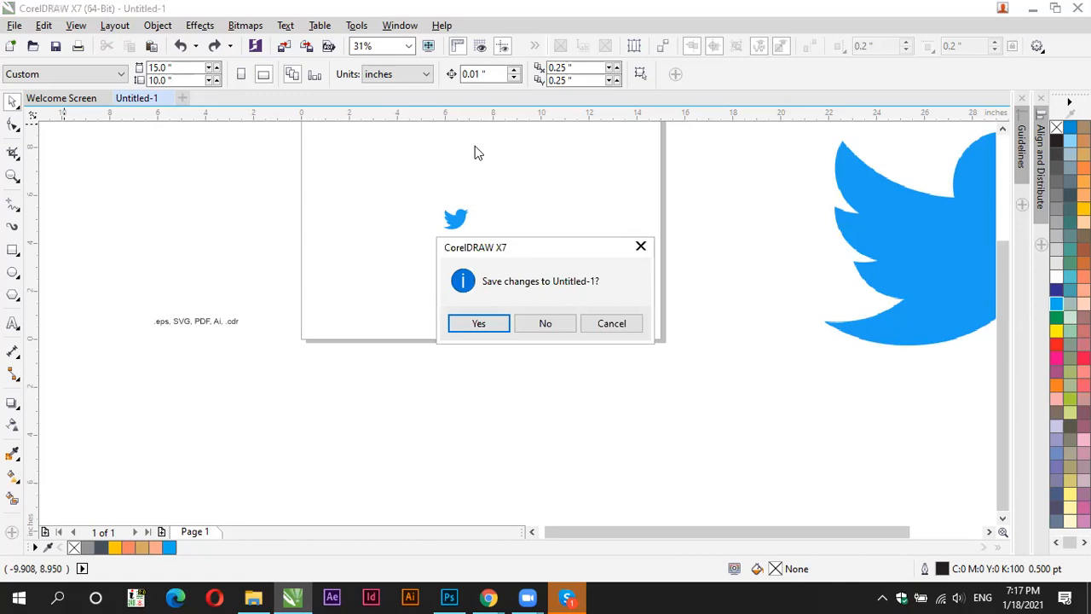
pyautogui.click(547, 325)
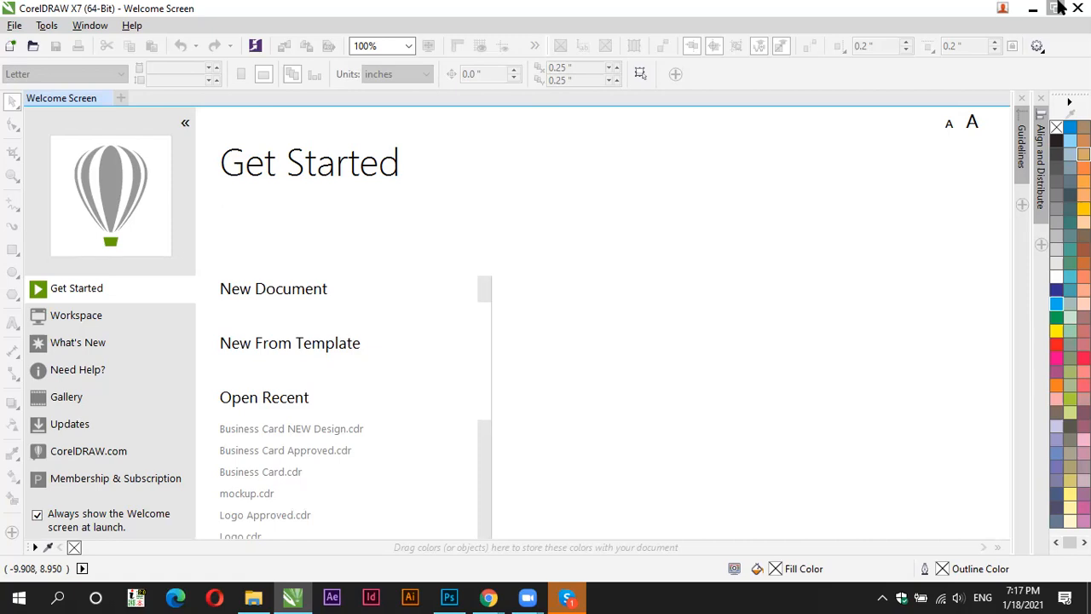
pyautogui.click(1033, 8)
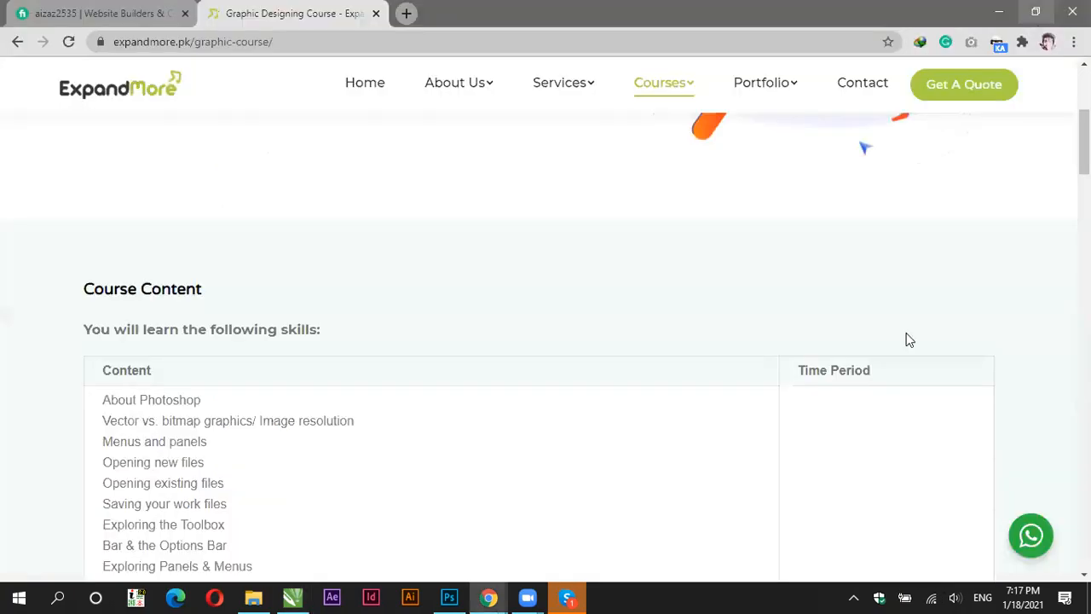
# Step: Switch to Photoshop to view its home screen and return to the Graphic Designing Course page in Chrome
pyautogui.click(449, 597)
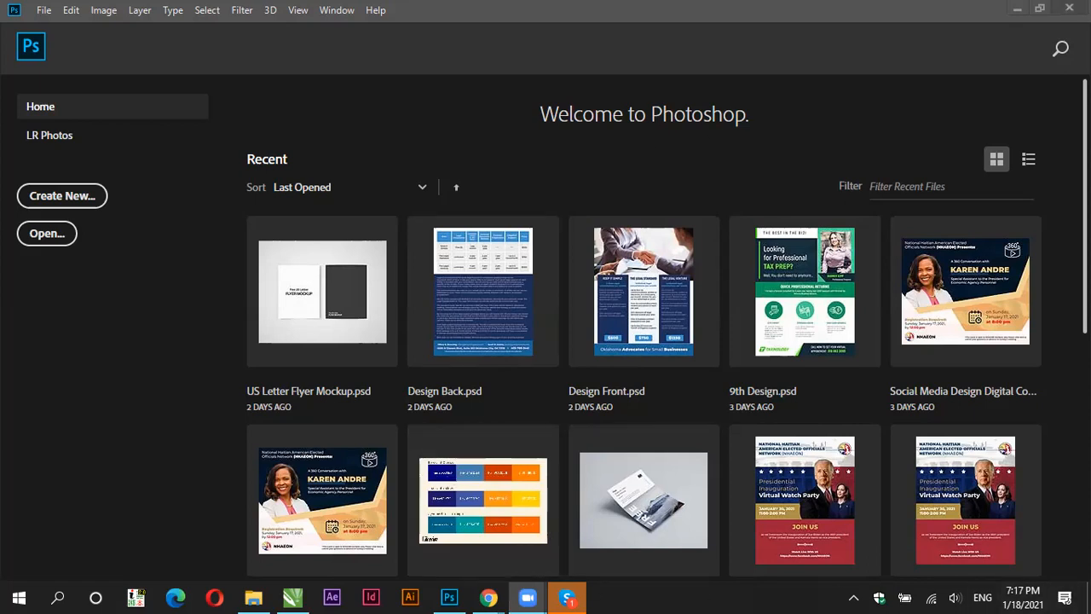
pyautogui.click(907, 106)
pyautogui.press('Escape')
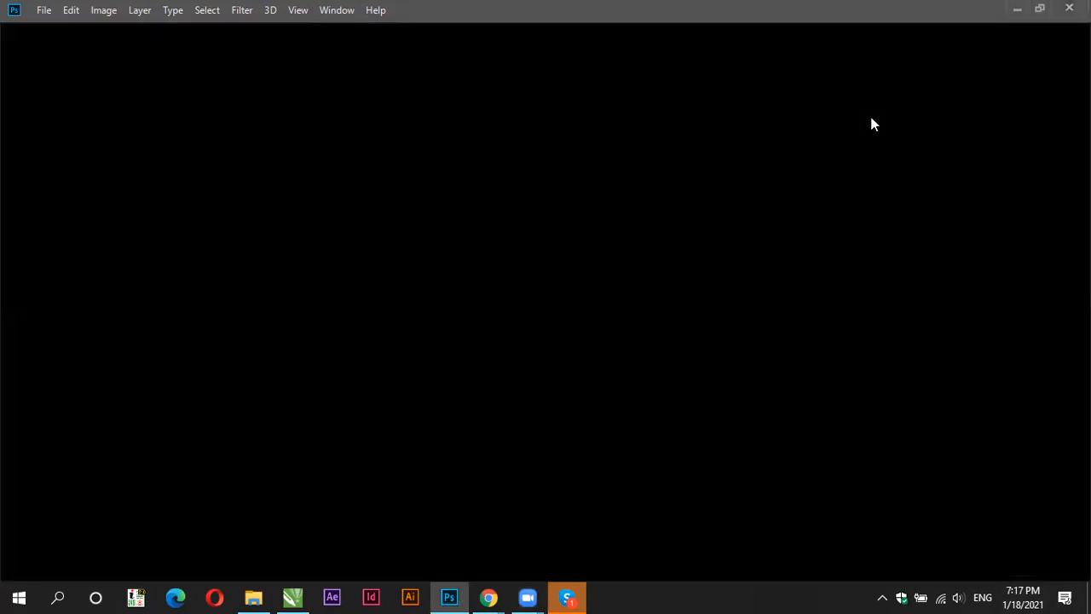
pyautogui.hotkey('alt', 'Tab')
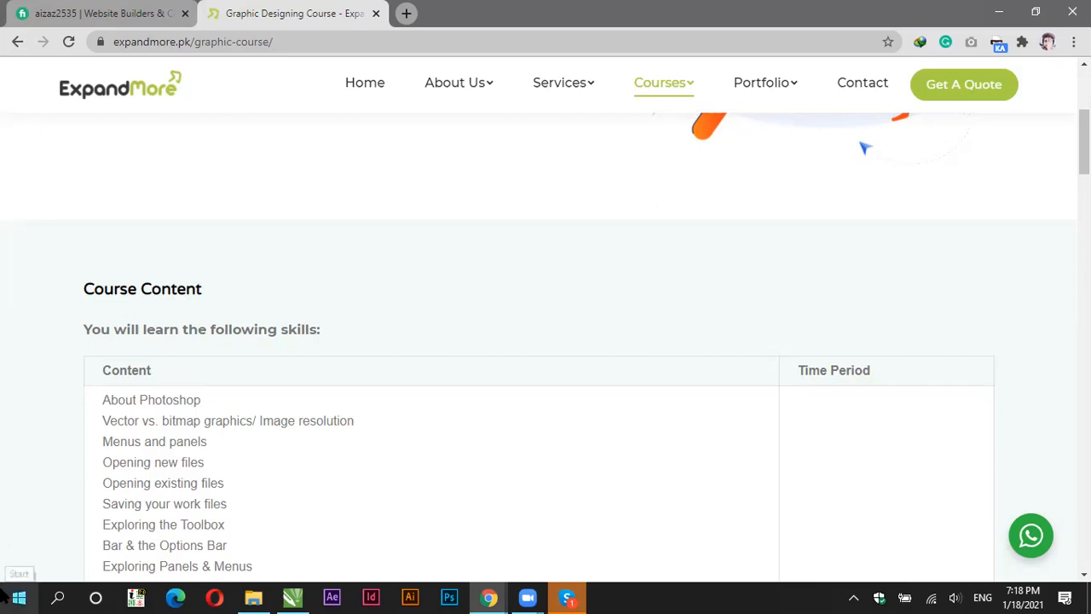
# Step: Open Adobe Photoshop CC 2019 and look through the recent files on its home screen
pyautogui.click(19, 597)
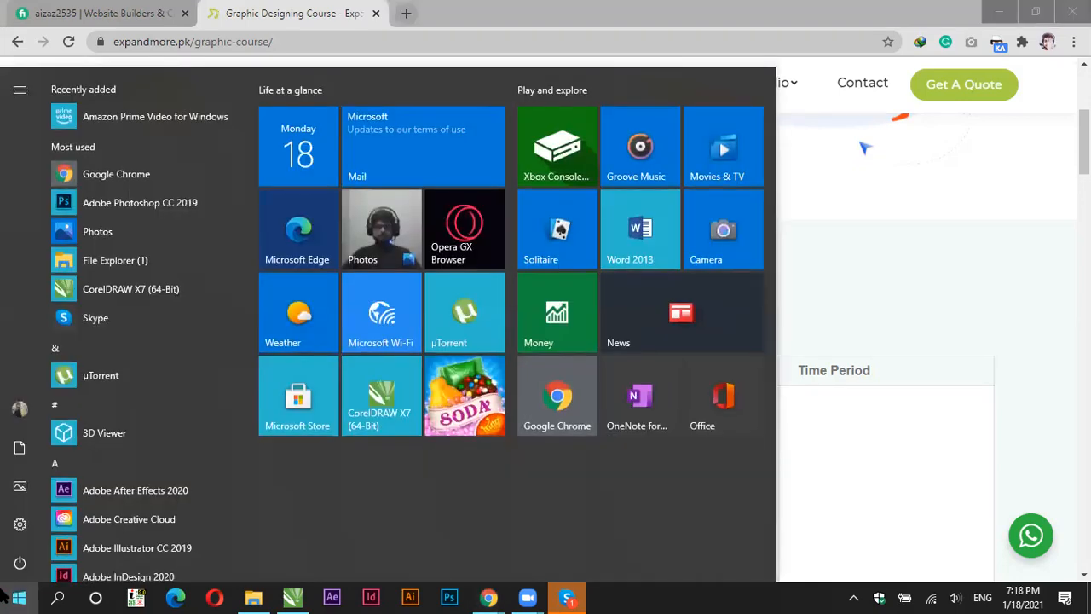
pyautogui.click(168, 209)
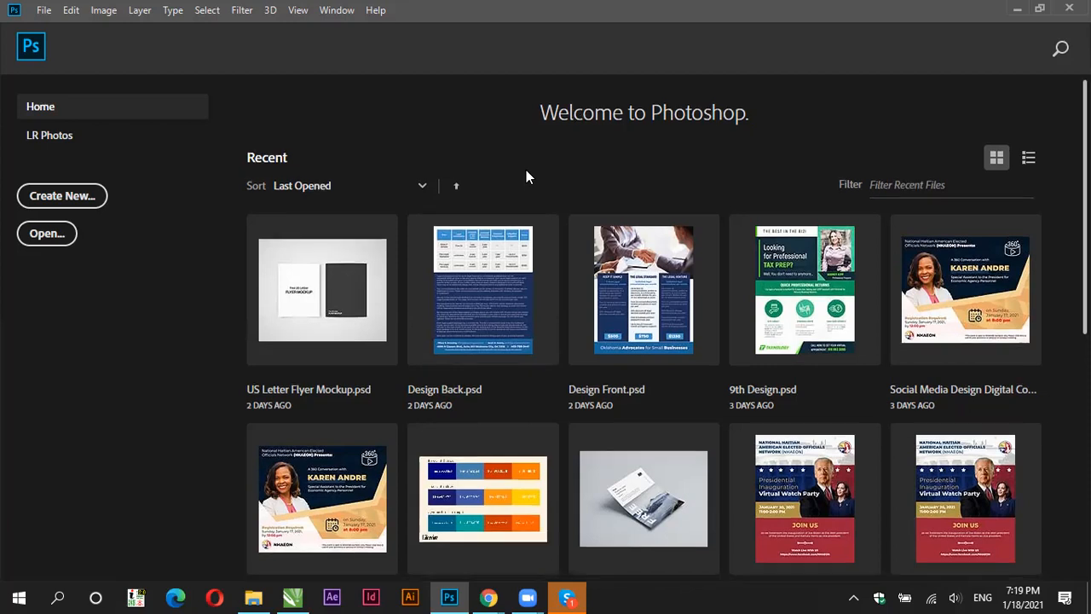
pyautogui.scroll(-6, 526, 170)
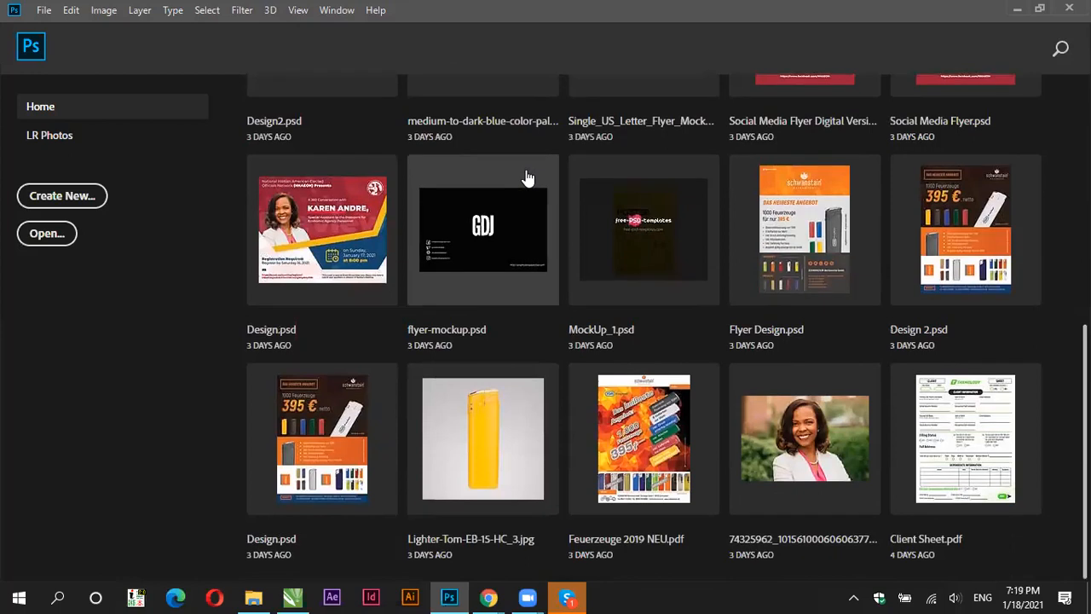
pyautogui.scroll(2, 484, 382)
pyautogui.scroll(4, 483, 384)
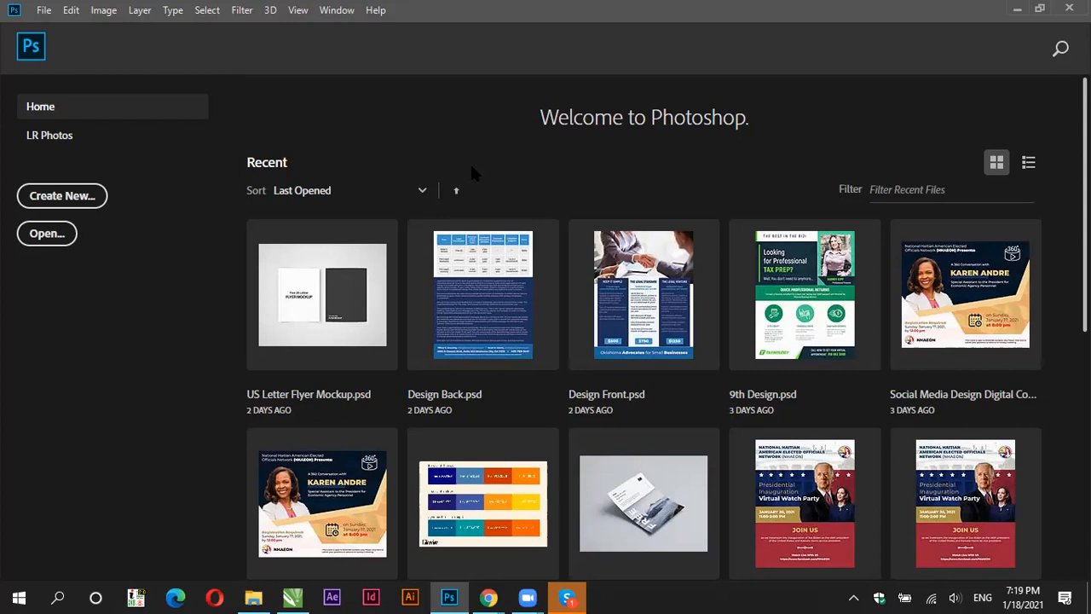
# Step: Switch to the Graphic Designing Course page in Chrome and review the topics on opening new files, opening existing files and saving work files
pyautogui.moveTo(488, 597)
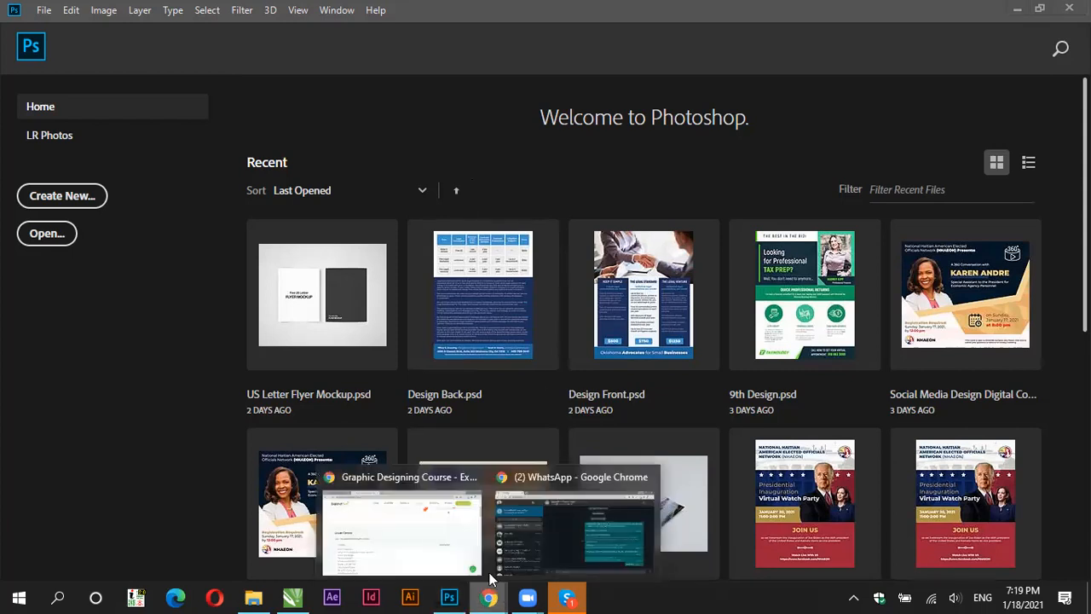
pyautogui.click(444, 552)
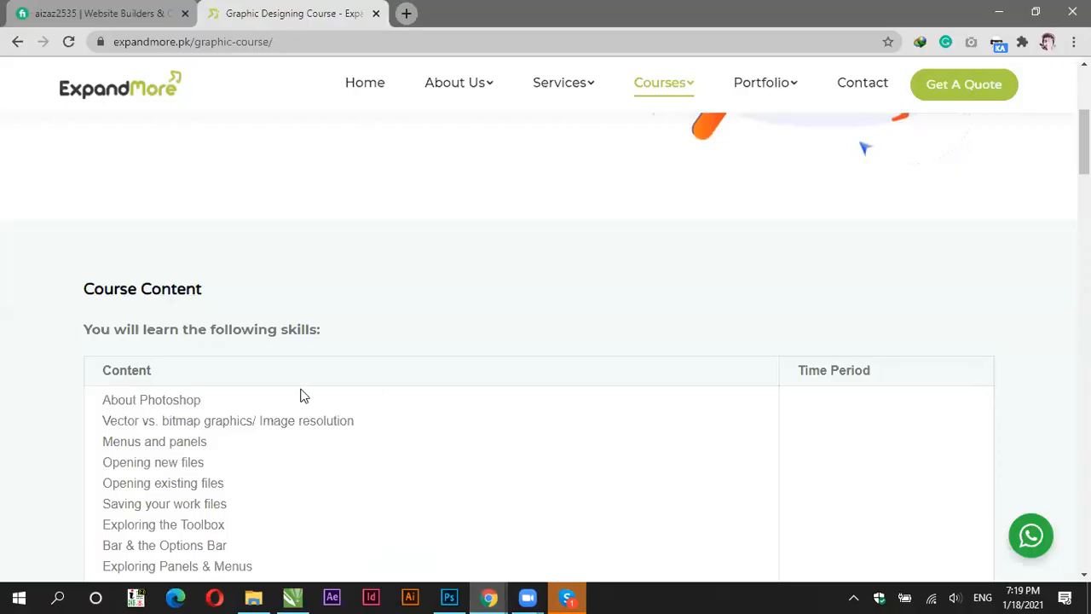
pyautogui.scroll(-1, 300, 395)
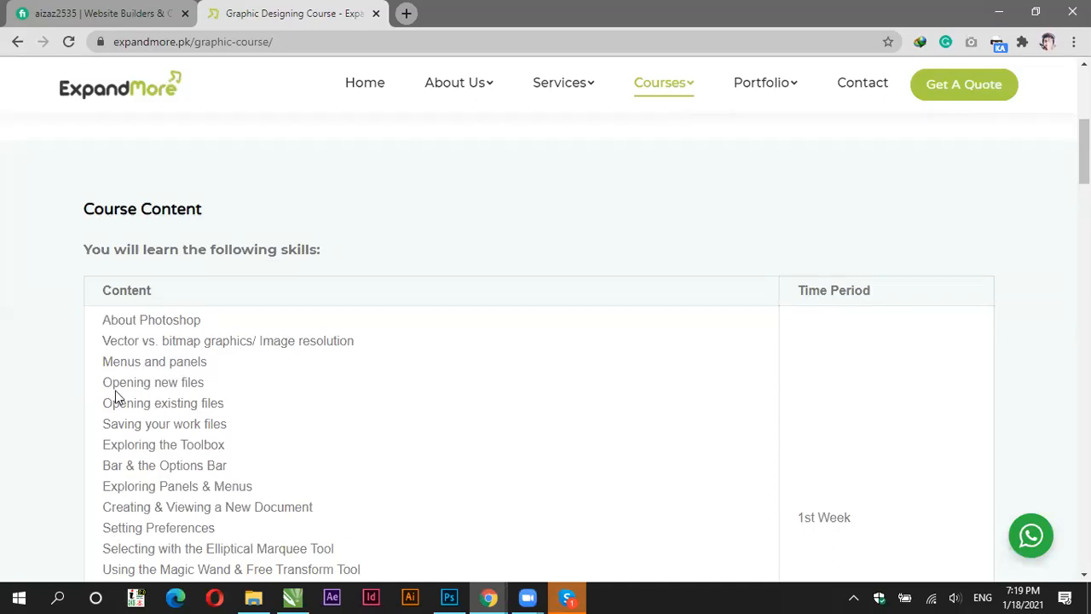
pyautogui.moveTo(129, 384); pyautogui.dragTo(178, 385)
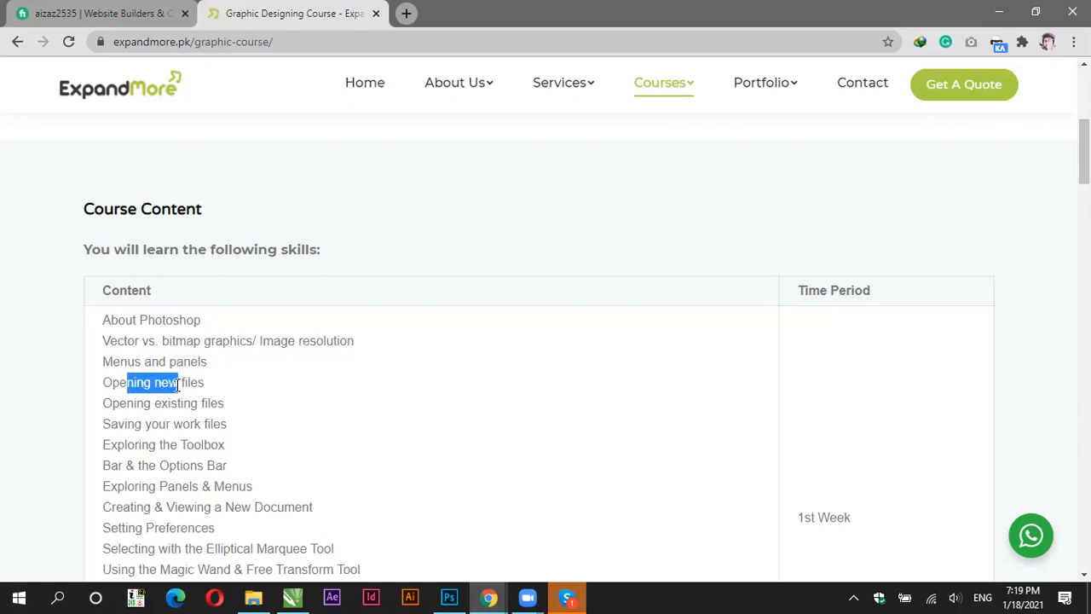
pyautogui.click(132, 411)
pyautogui.moveTo(111, 404); pyautogui.dragTo(171, 404)
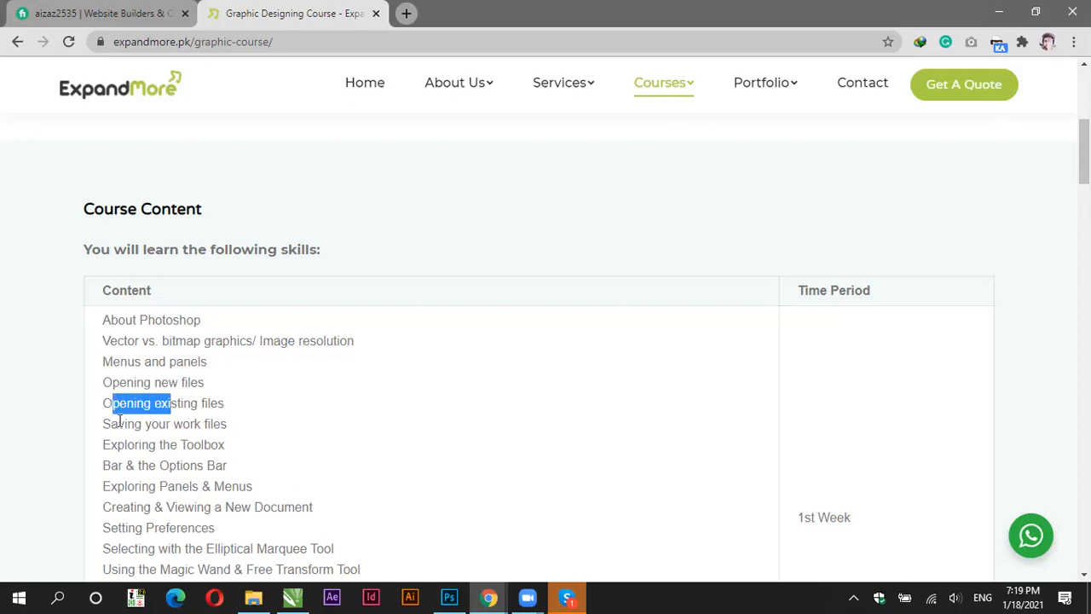
pyautogui.moveTo(103, 424); pyautogui.dragTo(198, 435)
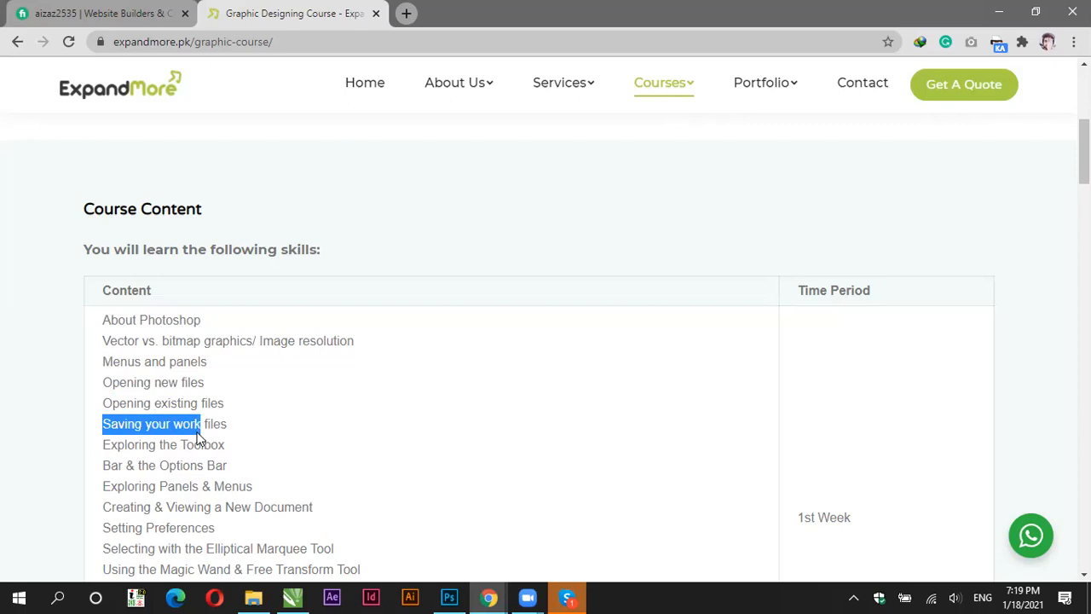
pyautogui.click(210, 426)
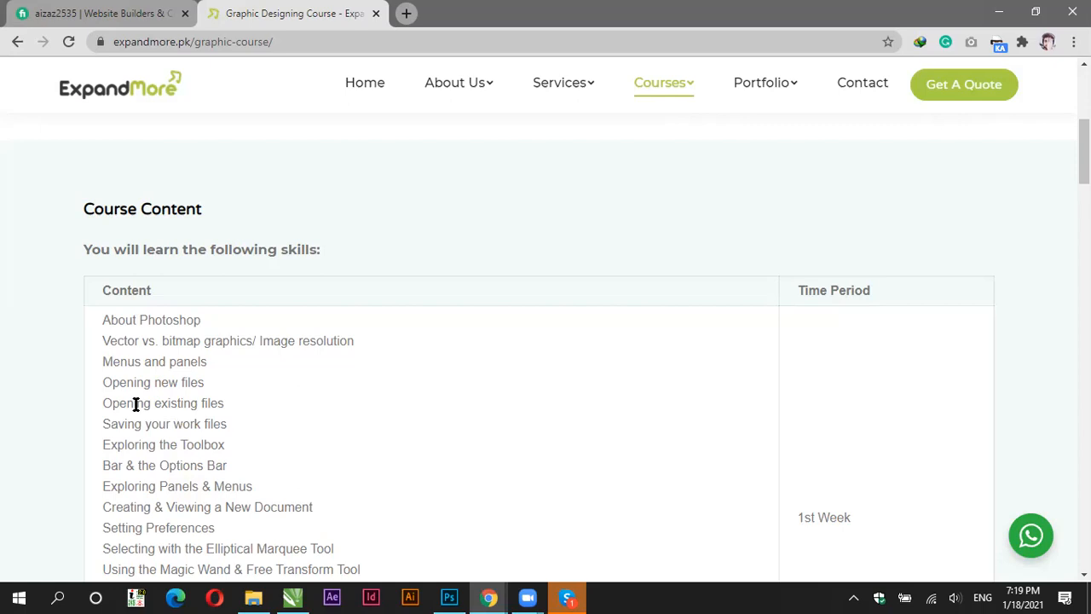
# Step: Switch back to Photoshop, start creating a new document and look through the recently used document sizes
pyautogui.click(452, 598)
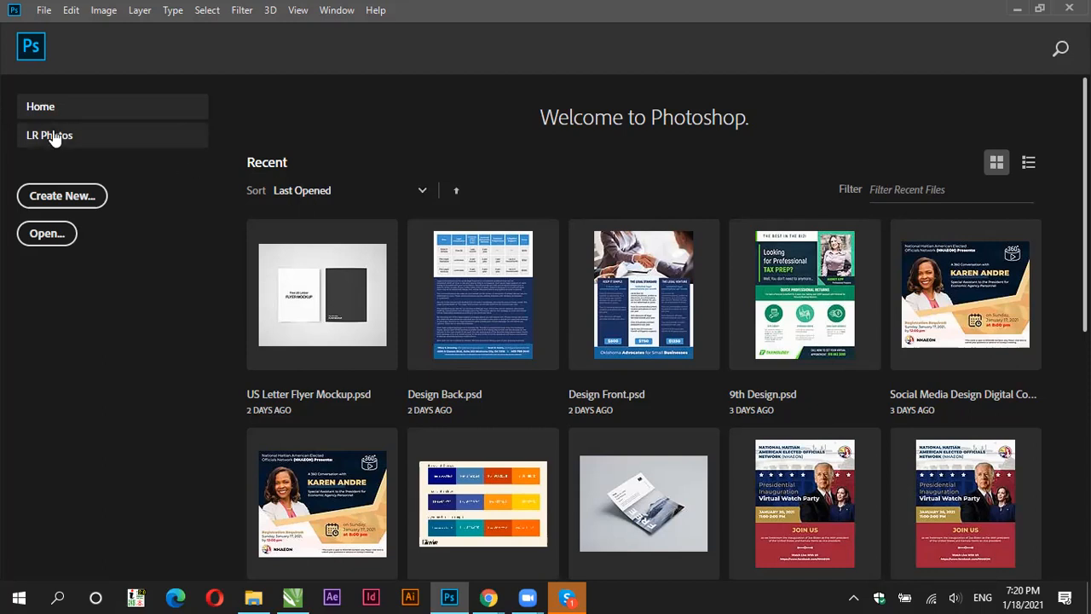
pyautogui.click(66, 198)
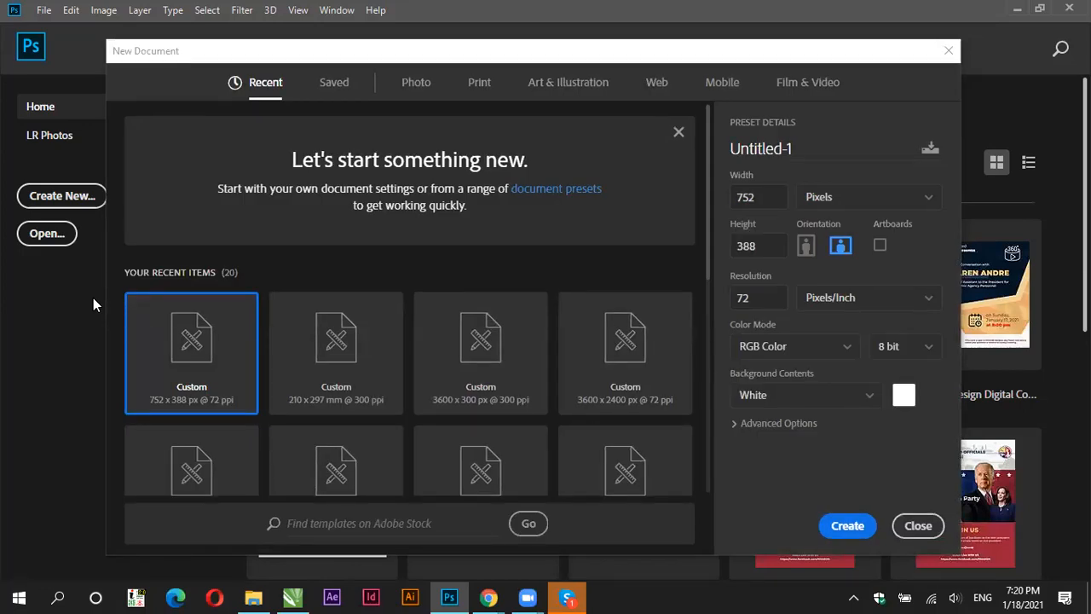
pyautogui.scroll(-3, 378, 298)
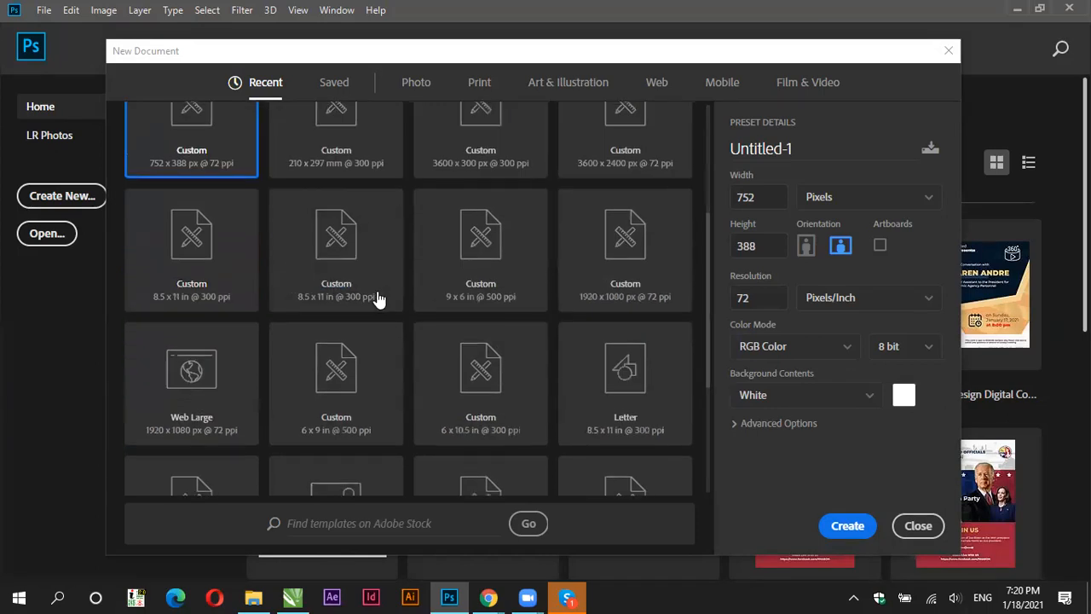
pyautogui.scroll(-3, 315, 312)
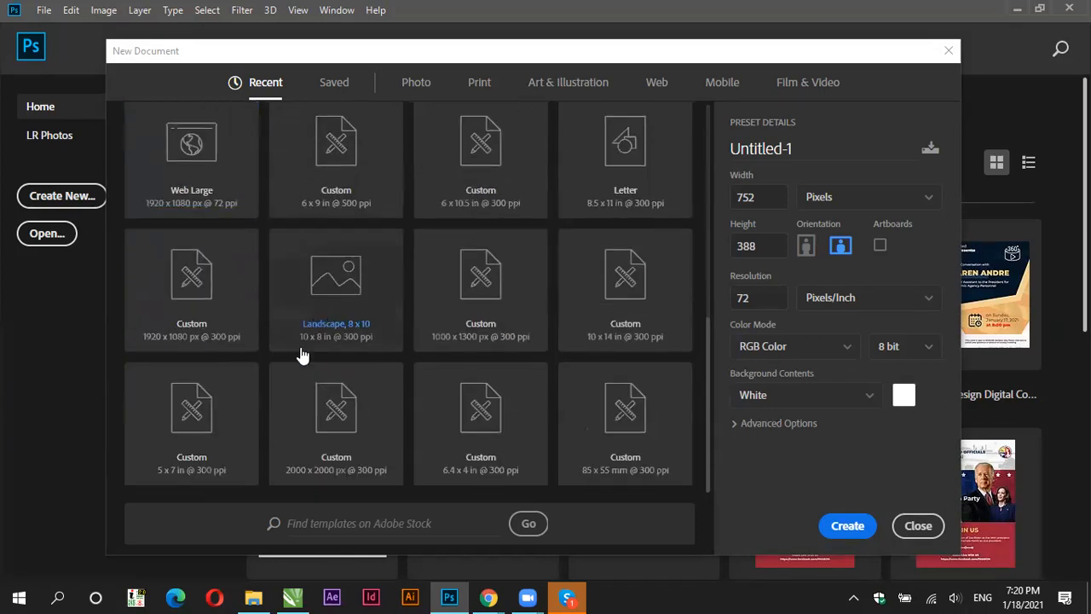
pyautogui.scroll(6, 302, 356)
pyautogui.scroll(2, 302, 356)
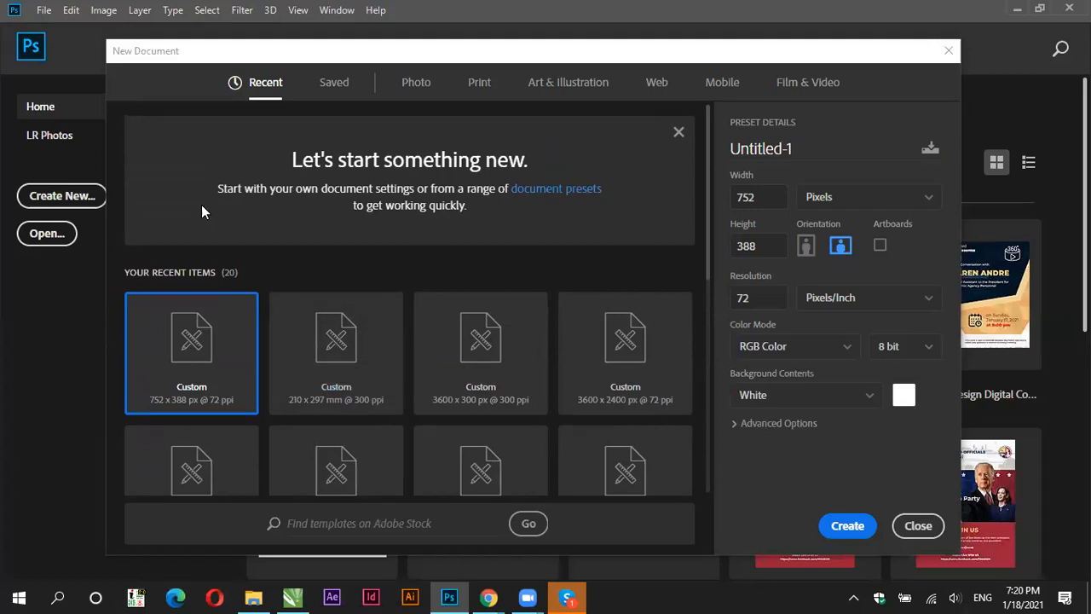
# Step: Browse the Saved, Photo, Print, Art & Illustration and Web categories of blank document presets
pyautogui.click(336, 83)
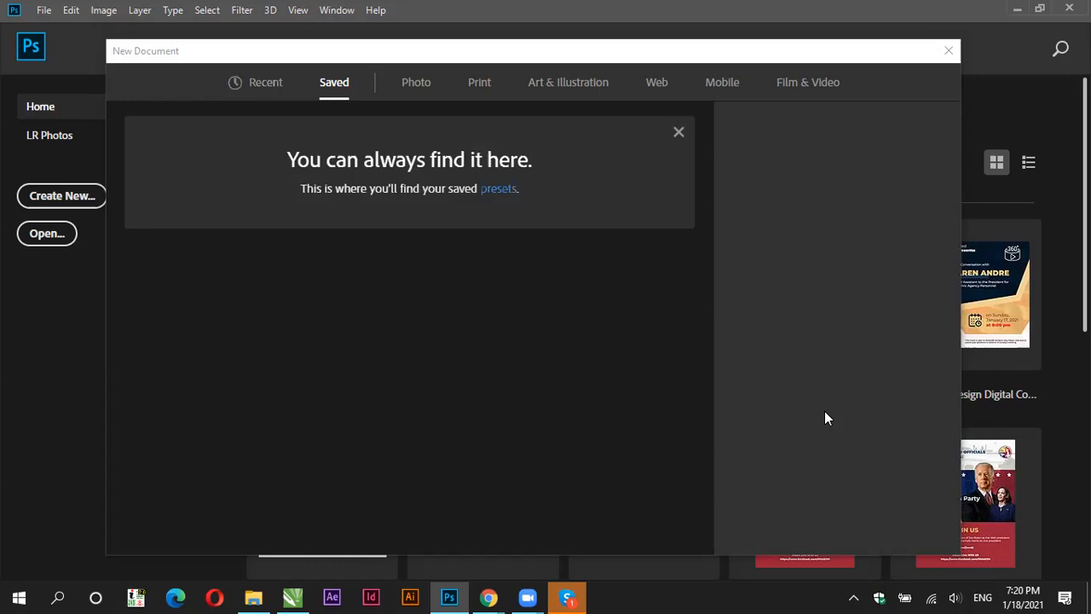
pyautogui.click(409, 88)
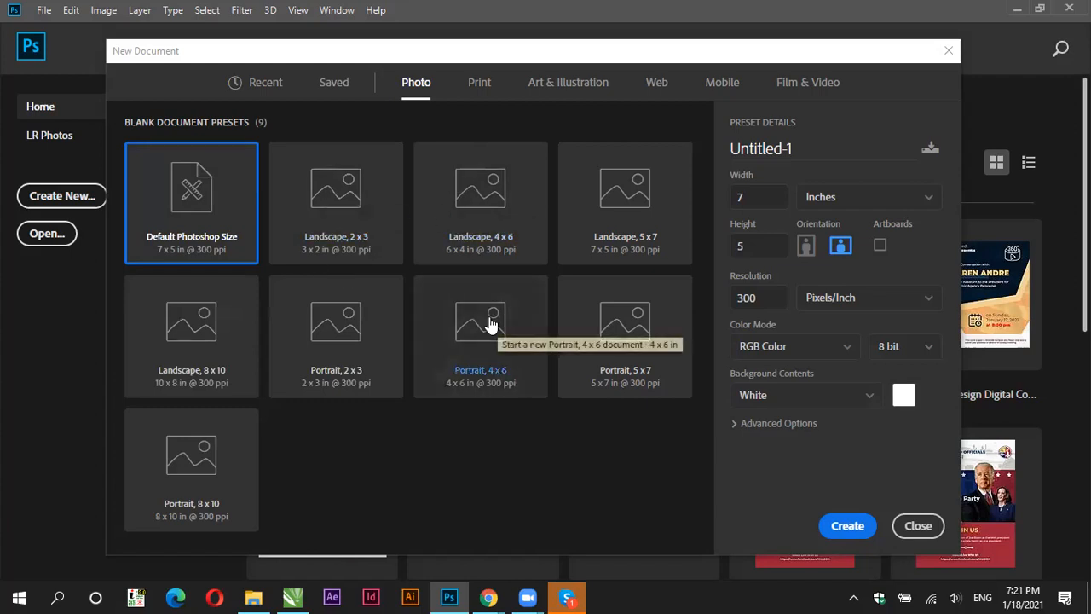
pyautogui.click(478, 86)
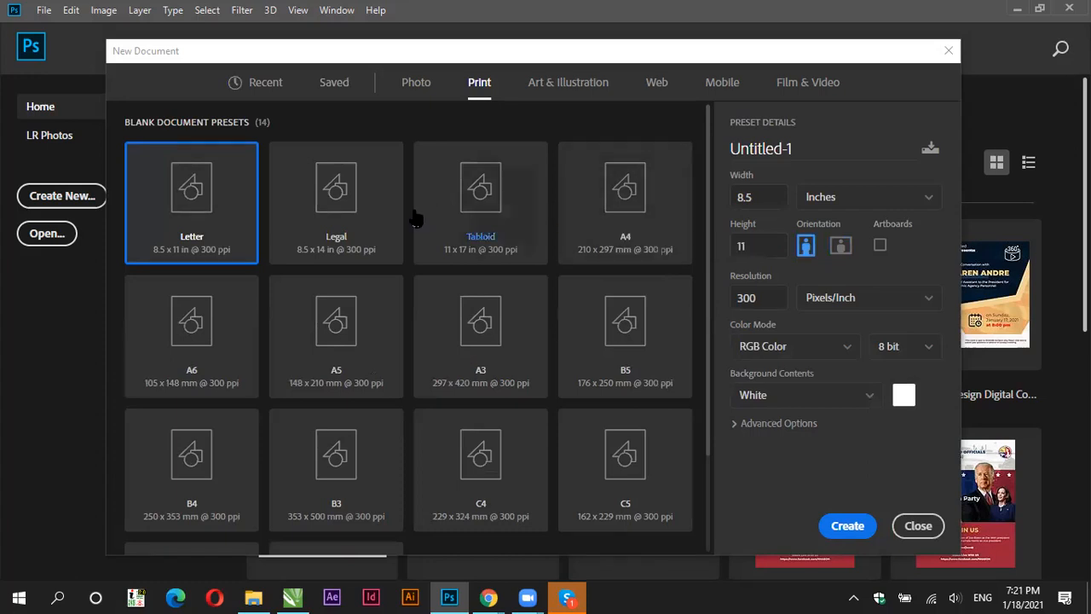
pyautogui.scroll(-2, 382, 233)
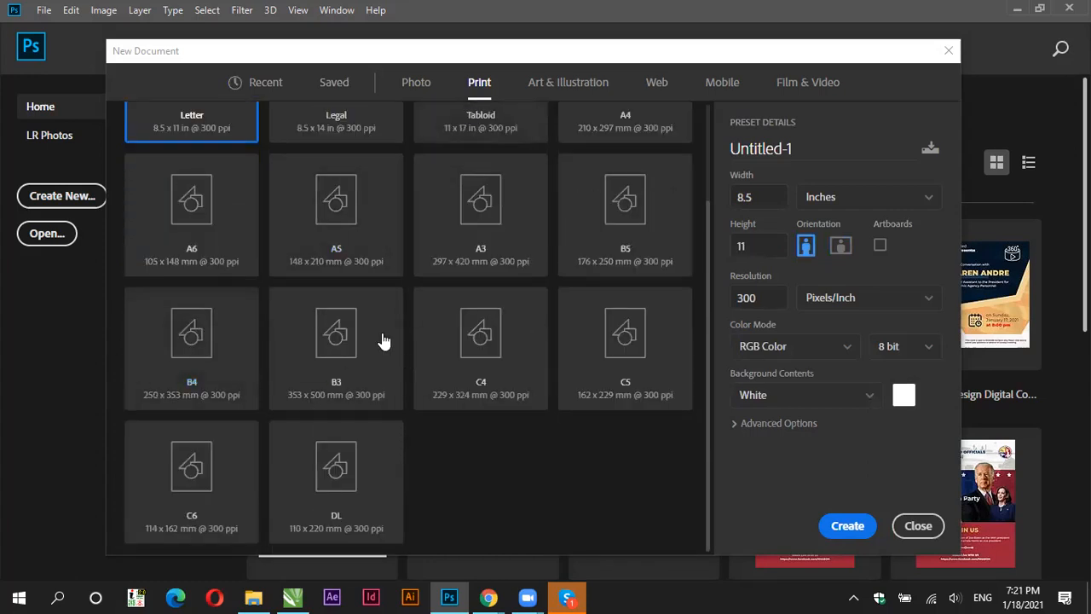
pyautogui.scroll(2, 401, 350)
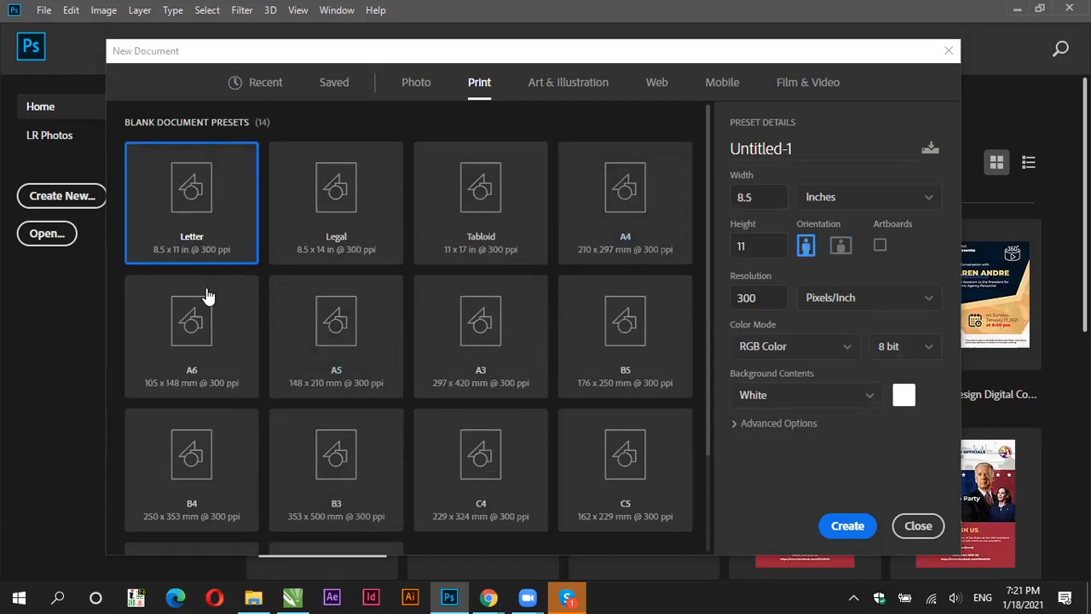
pyautogui.click(550, 85)
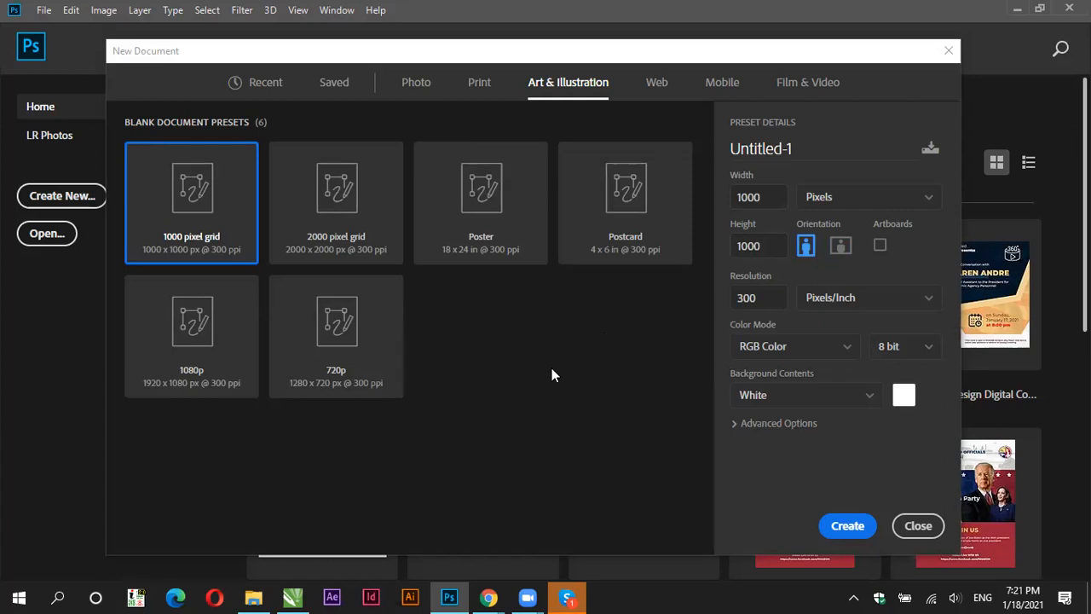
pyautogui.click(658, 84)
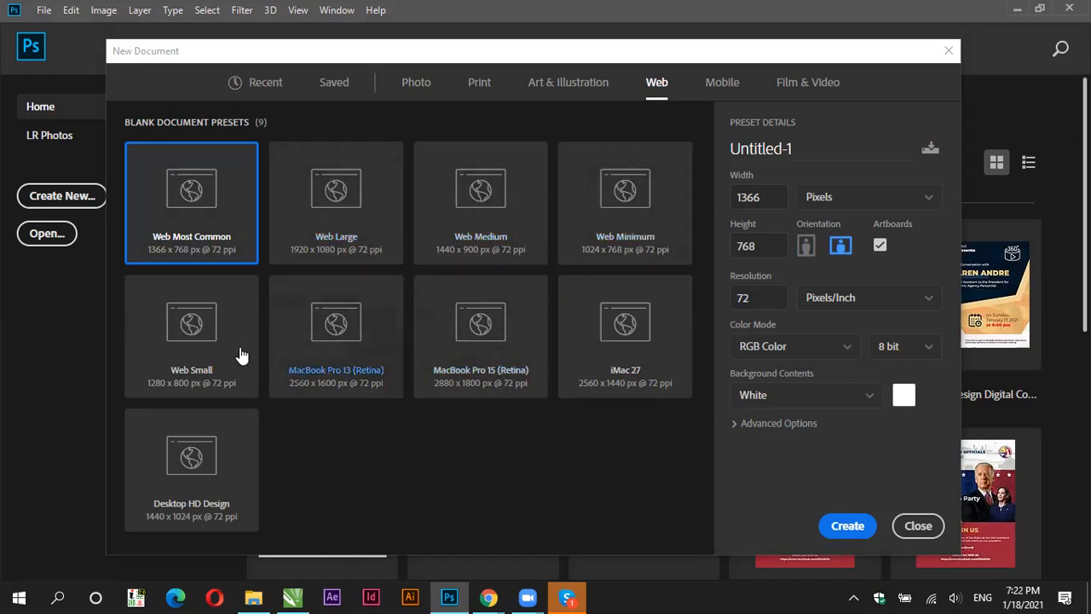
# Step: Look through the Mobile blank document presets, from the iPhone and iPad sizes to the Mac and legacy icon sizes
pyautogui.click(719, 85)
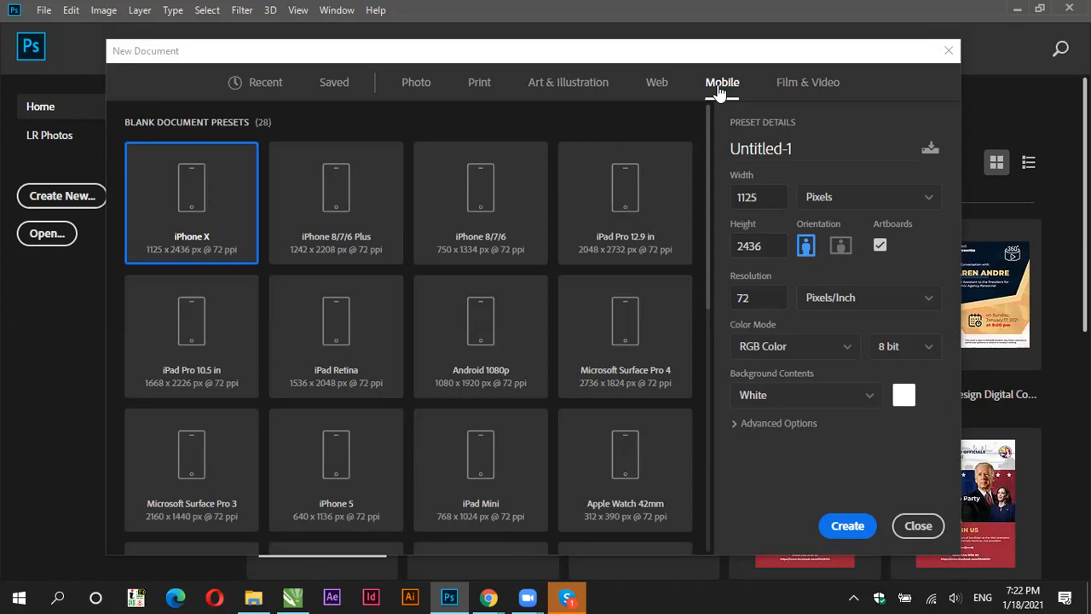
pyautogui.scroll(-3, 312, 189)
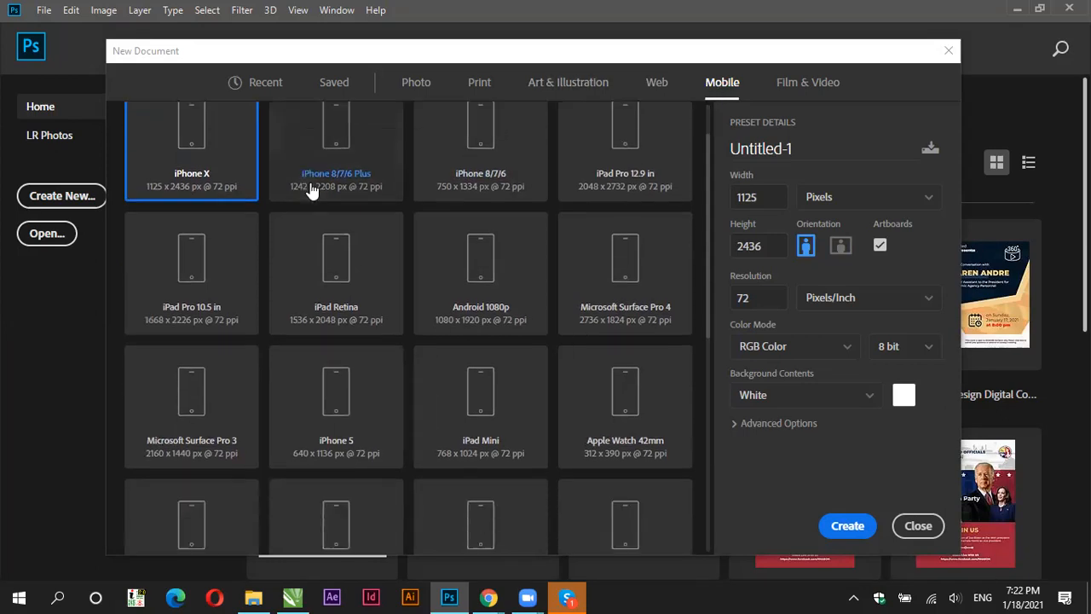
pyautogui.scroll(-3, 312, 189)
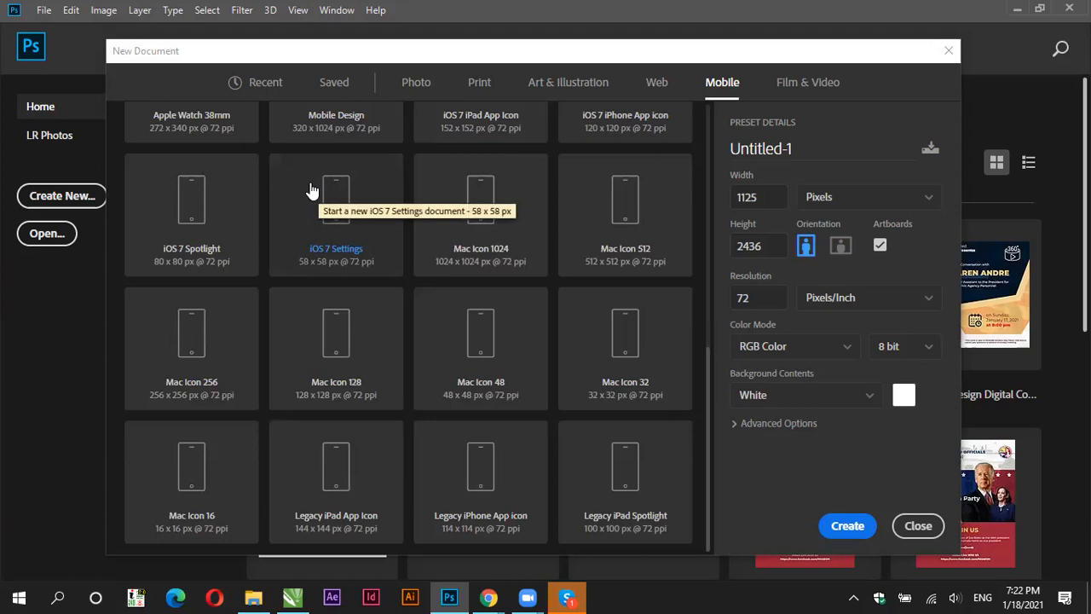
pyautogui.scroll(6, 341, 353)
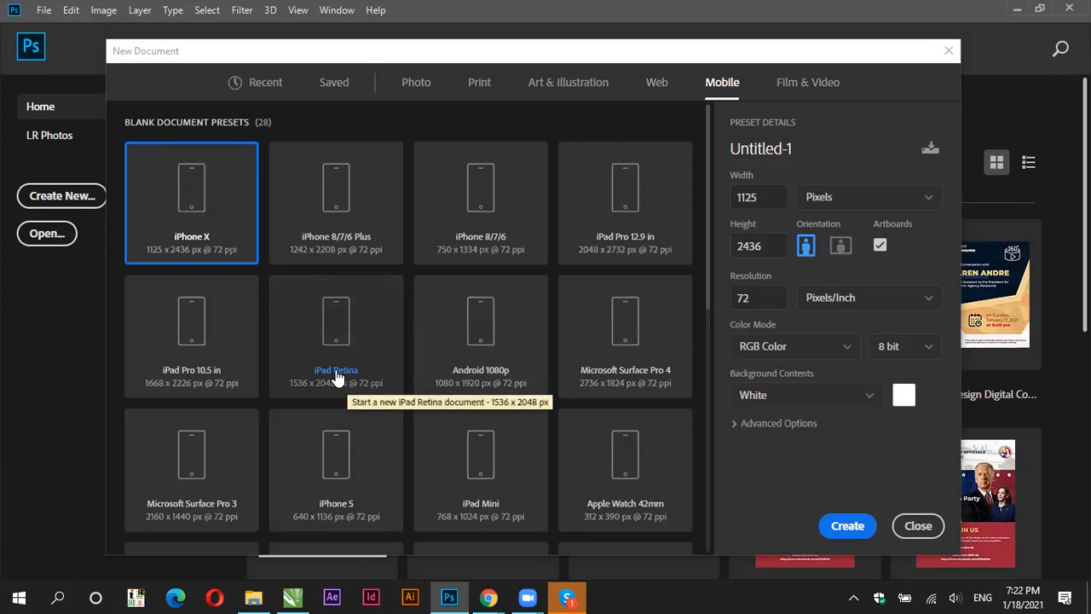
pyautogui.scroll(-5, 337, 378)
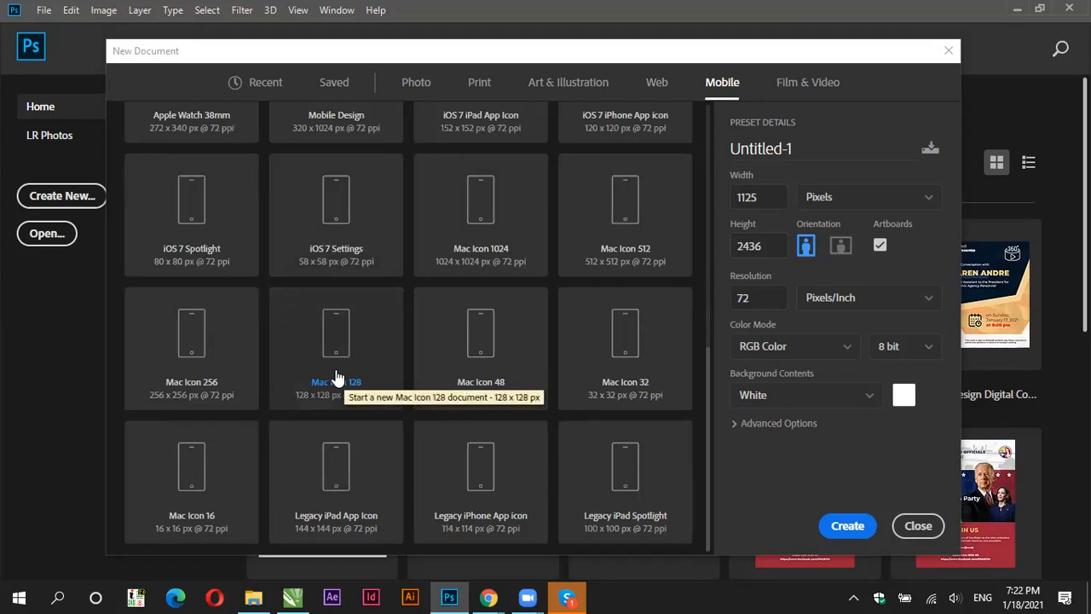
pyautogui.scroll(5, 337, 377)
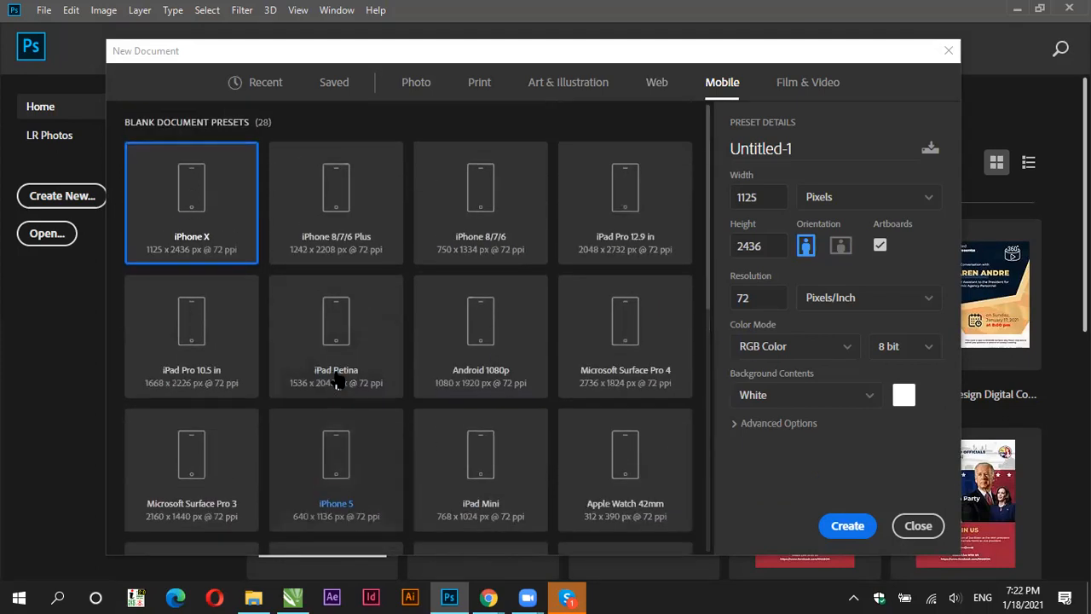
# Step: Switch the new document to the Film & Video presets and look through the sizes, keeping HDTV 1080p selected
pyautogui.click(792, 89)
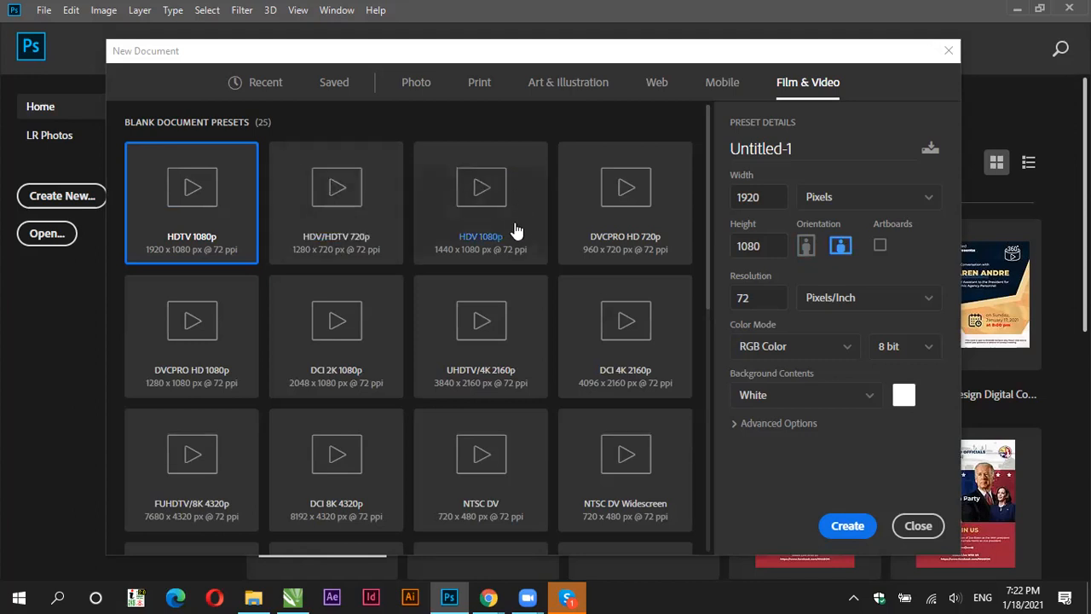
pyautogui.scroll(-6, 417, 295)
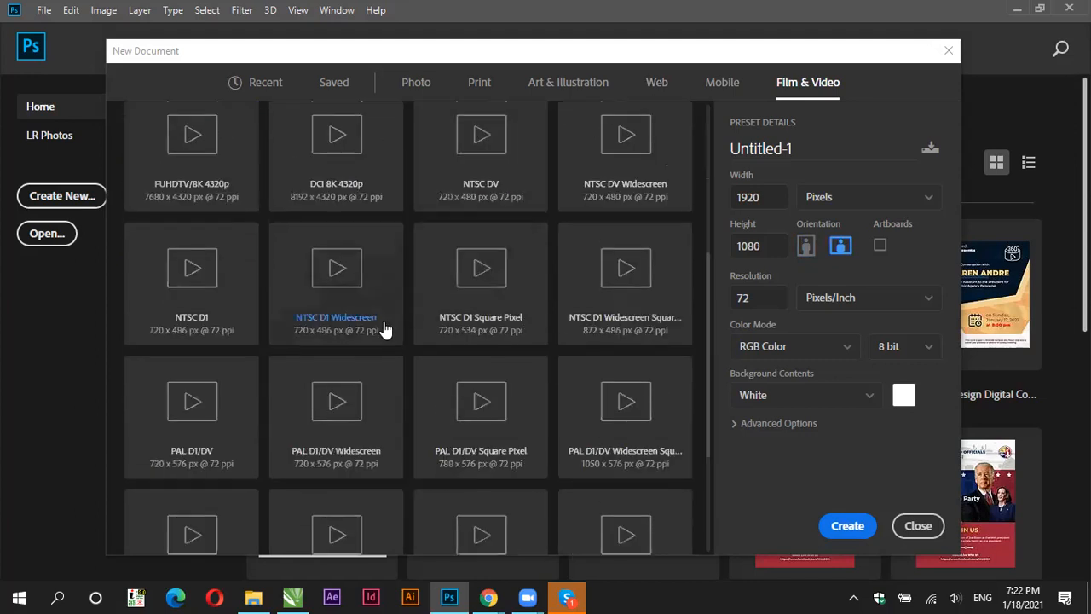
pyautogui.scroll(3, 333, 341)
pyautogui.scroll(3, 358, 368)
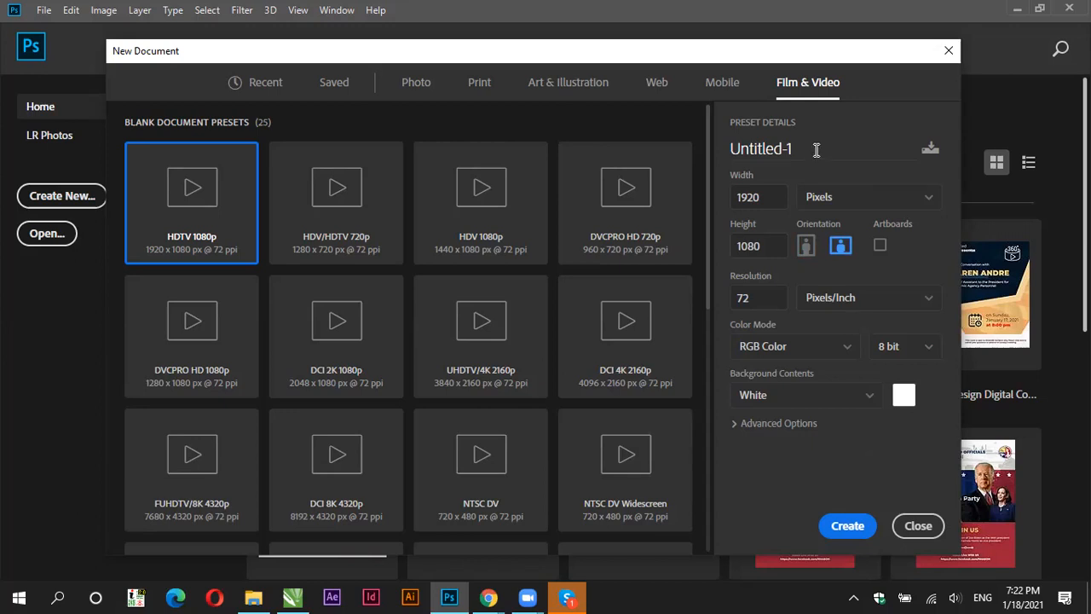
# Step: Review the document name and measurement units, keep Pixels, and set the resolution to 300 pixels/inch
pyautogui.click(731, 150)
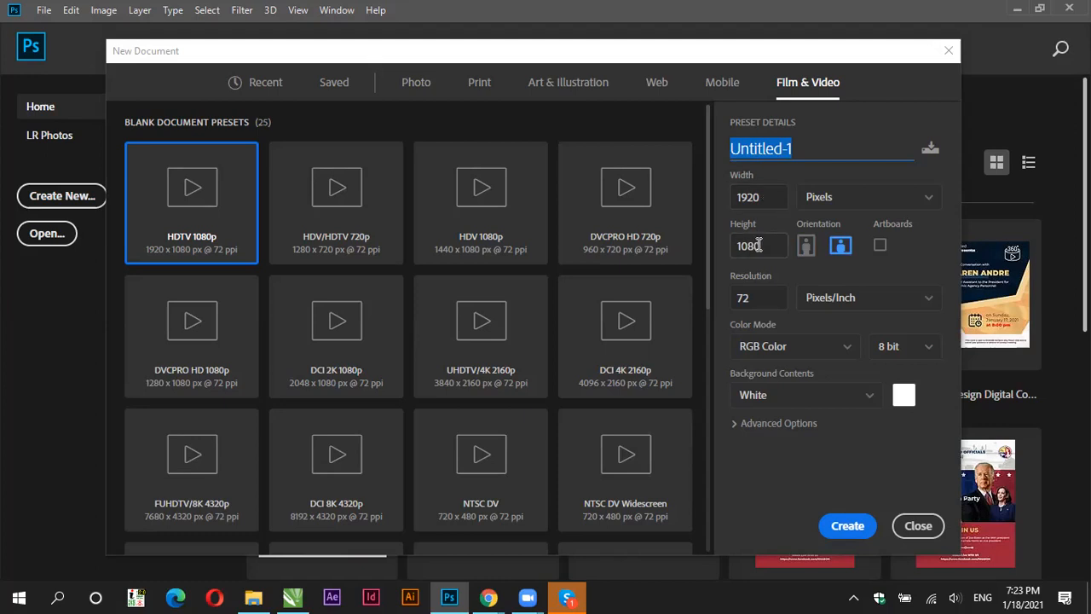
pyautogui.click(814, 204)
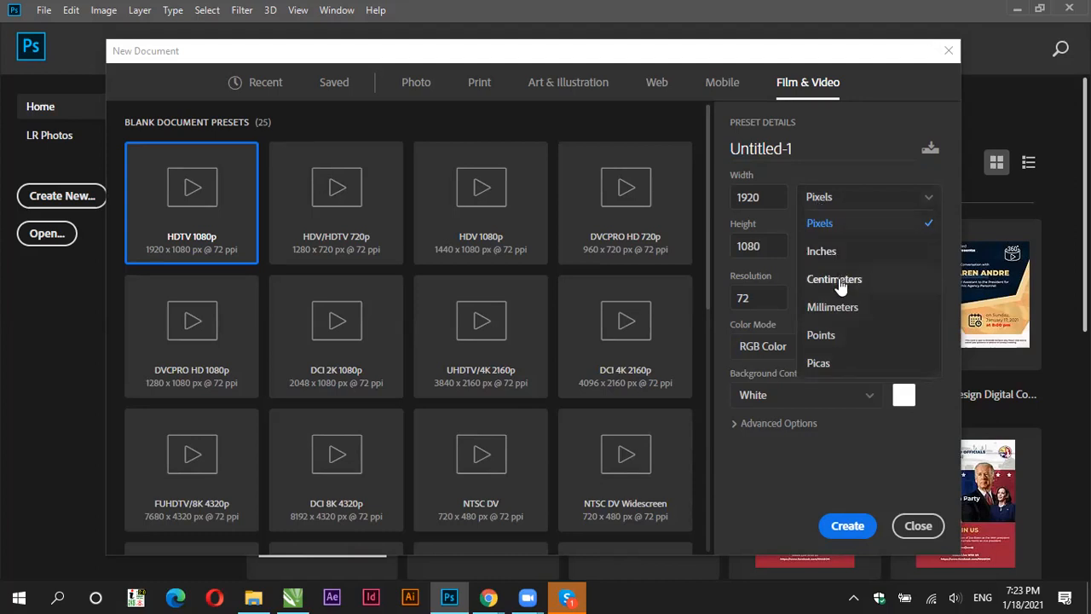
pyautogui.click(842, 229)
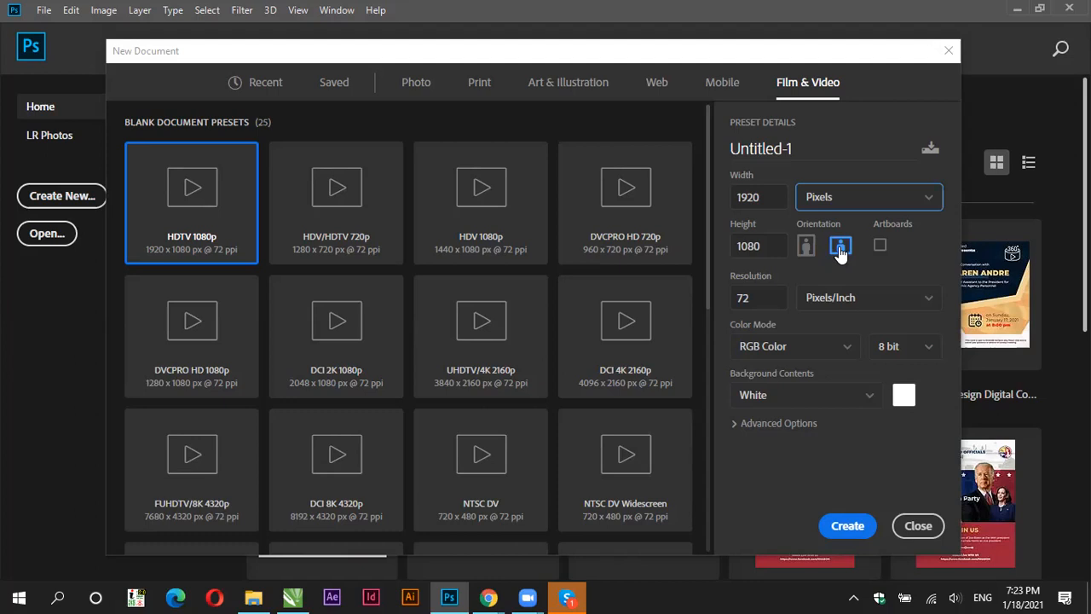
pyautogui.click(764, 298)
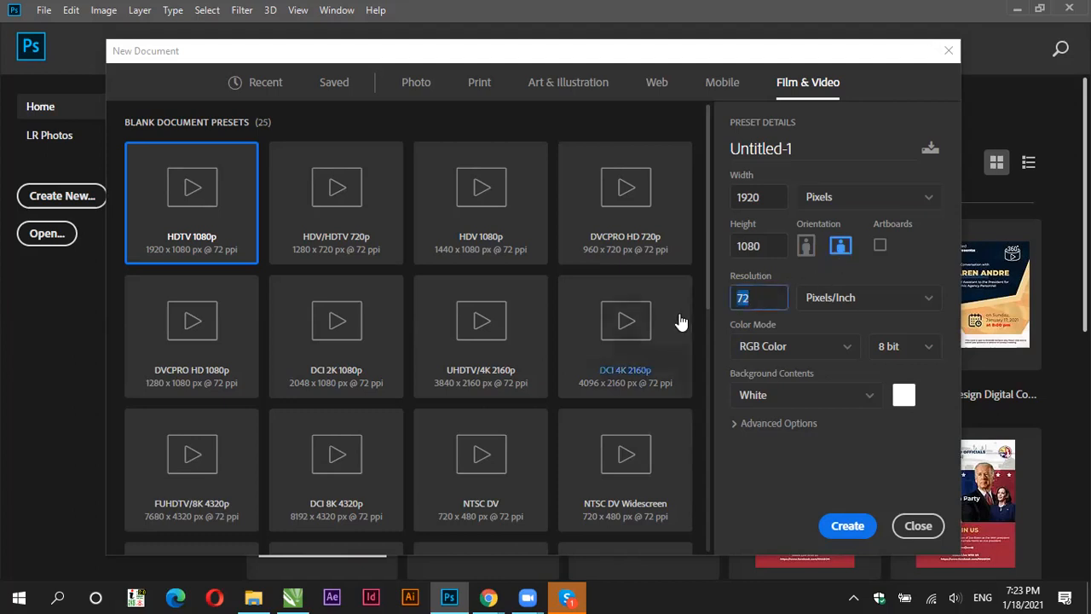
pyautogui.write('300')
pyautogui.click(781, 276)
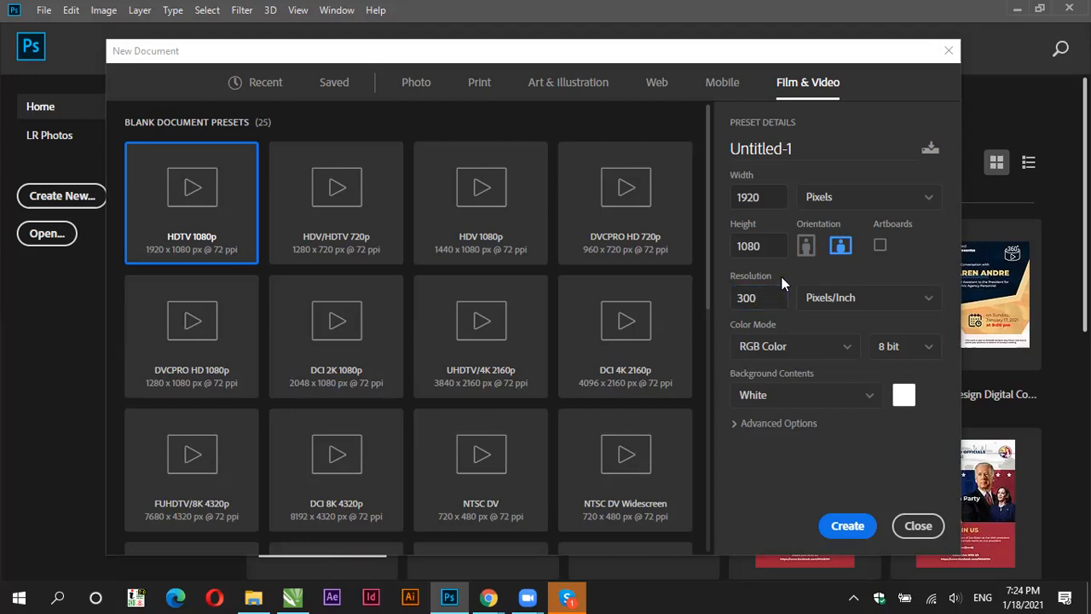
# Step: Examine the available color modes for the new document and keep RGB Color
pyautogui.click(797, 356)
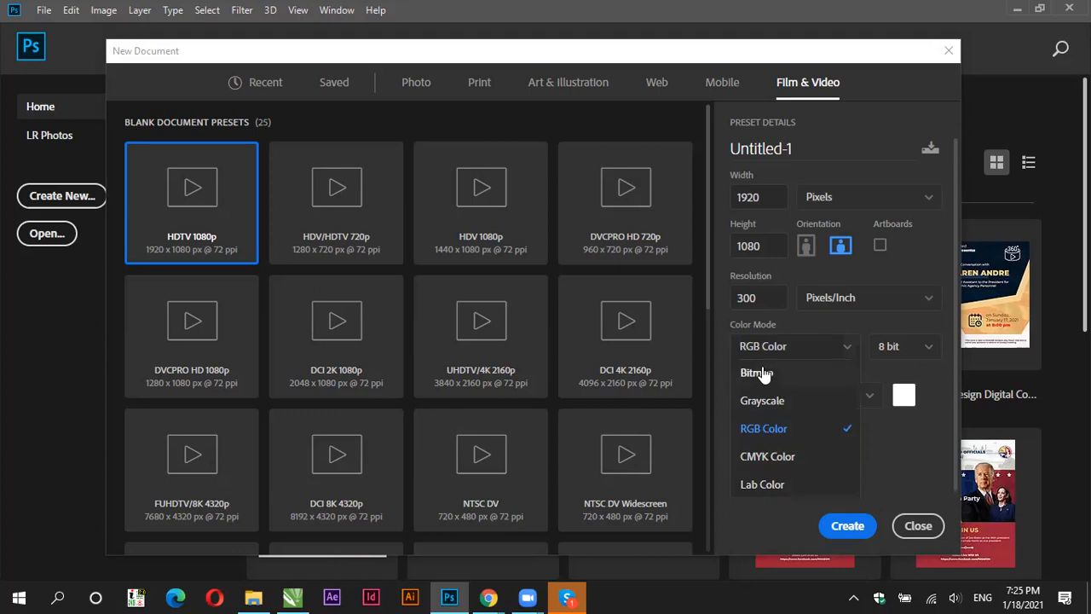
pyautogui.click(860, 329)
pyautogui.click(807, 347)
pyautogui.click(824, 323)
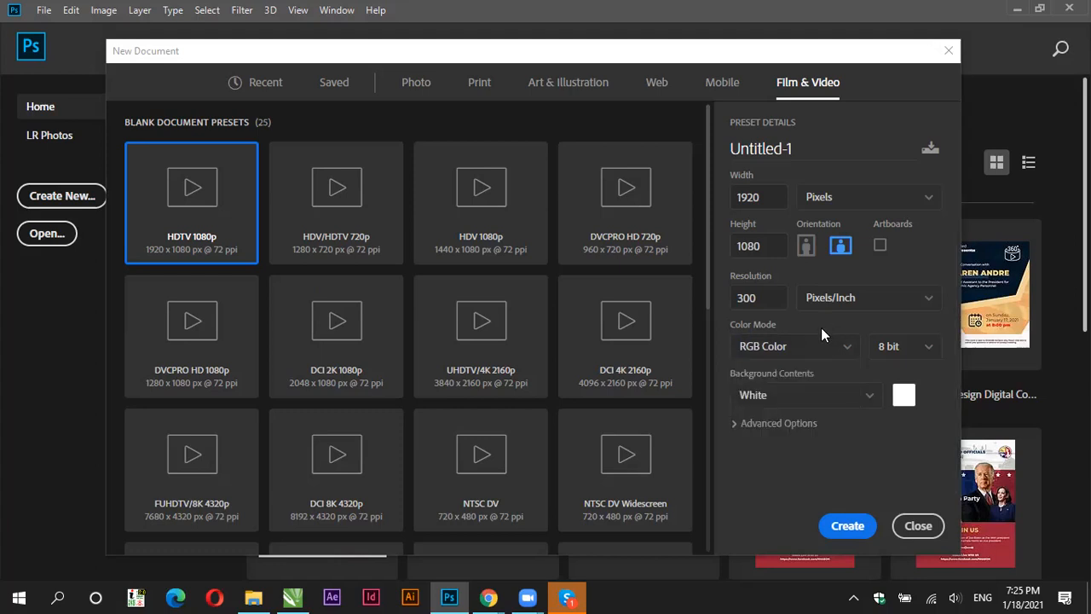
# Step: Compare the color modes and bit depths offered for the new document, keeping RGB Color and 8 bit
pyautogui.click(797, 351)
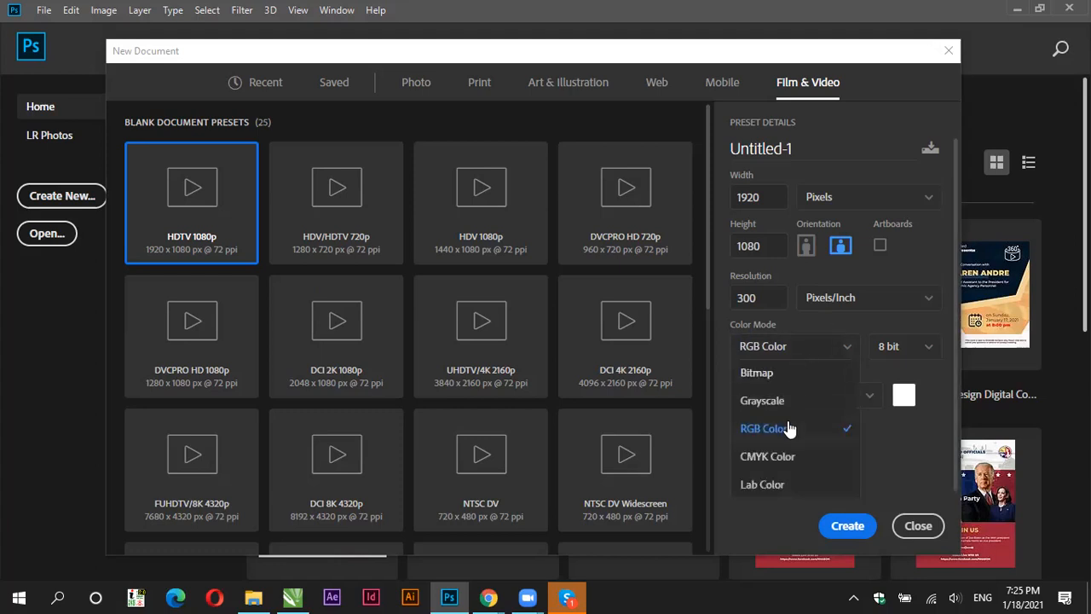
pyautogui.click(826, 323)
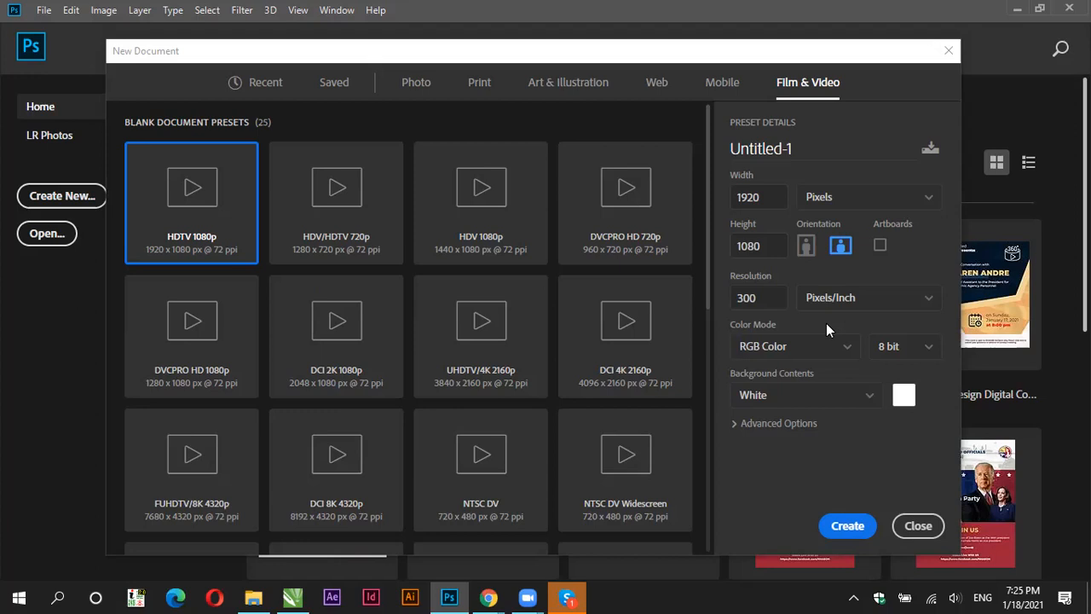
pyautogui.click(831, 348)
pyautogui.click(831, 348)
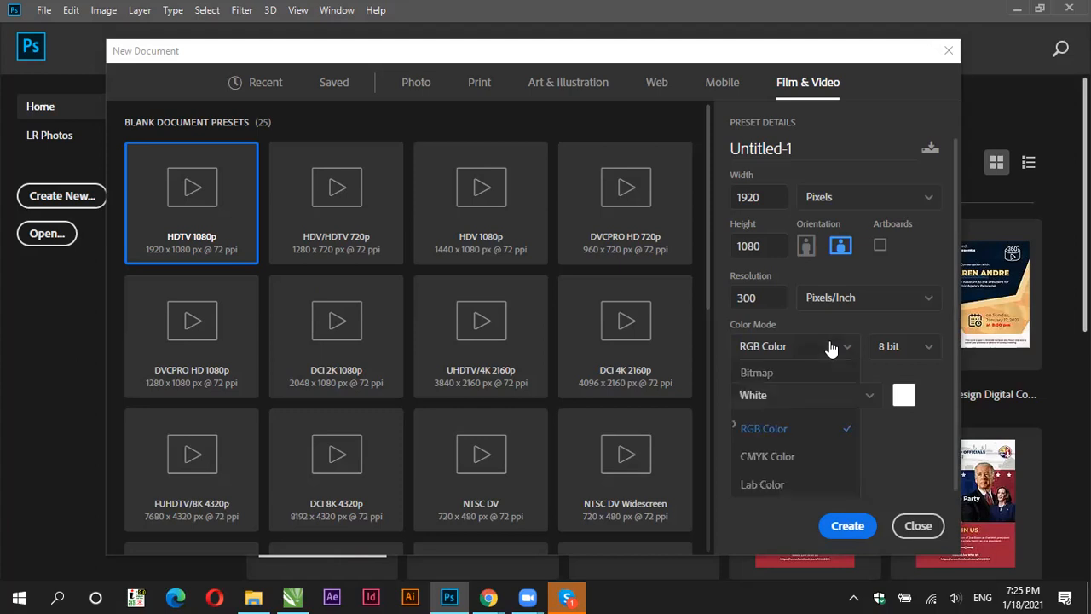
pyautogui.click(831, 348)
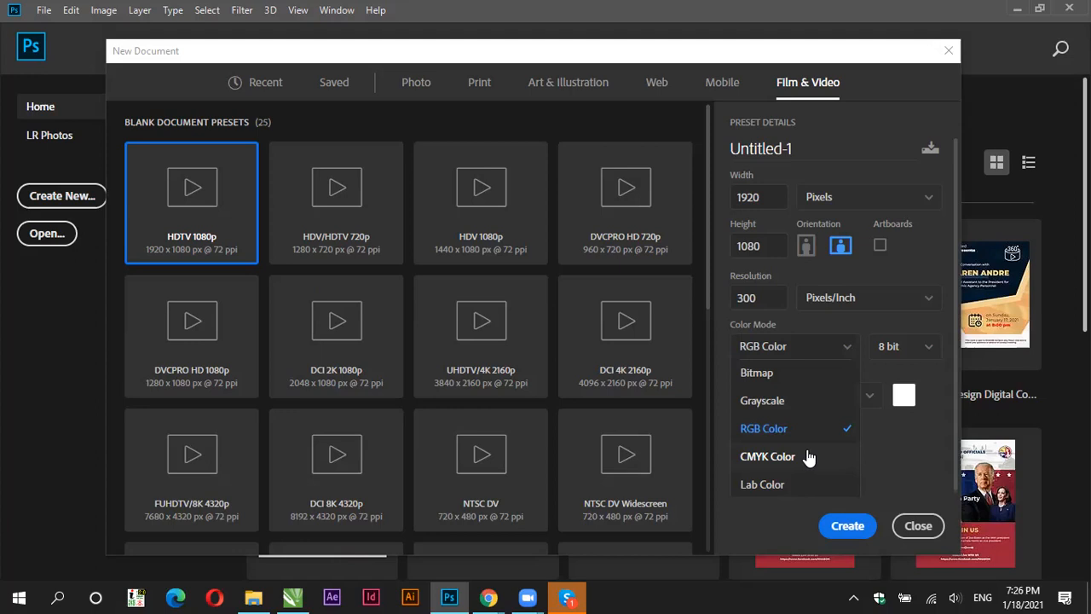
pyautogui.click(770, 435)
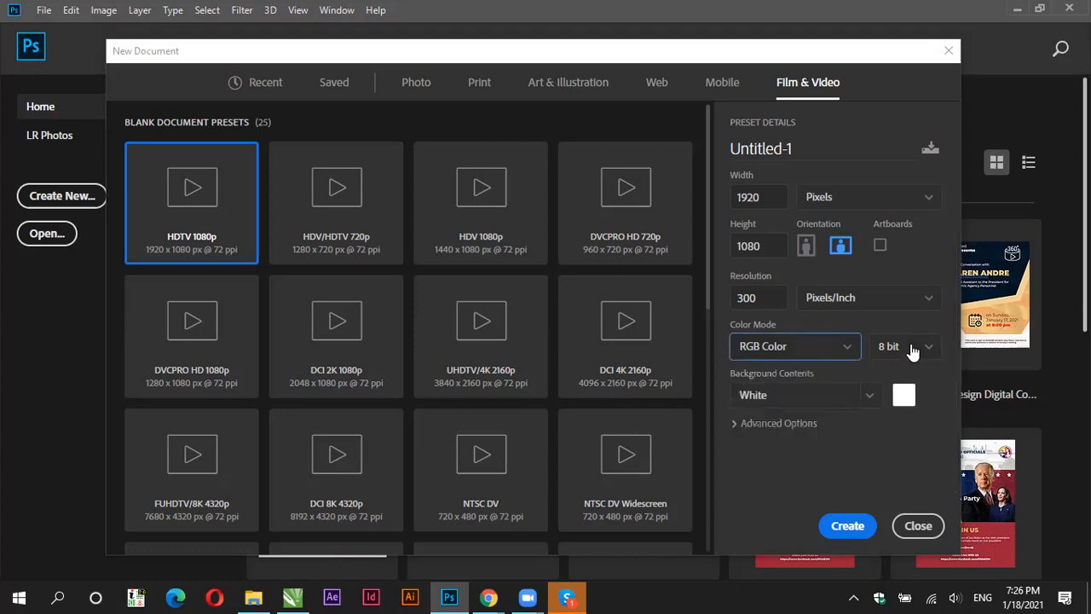
pyautogui.click(912, 350)
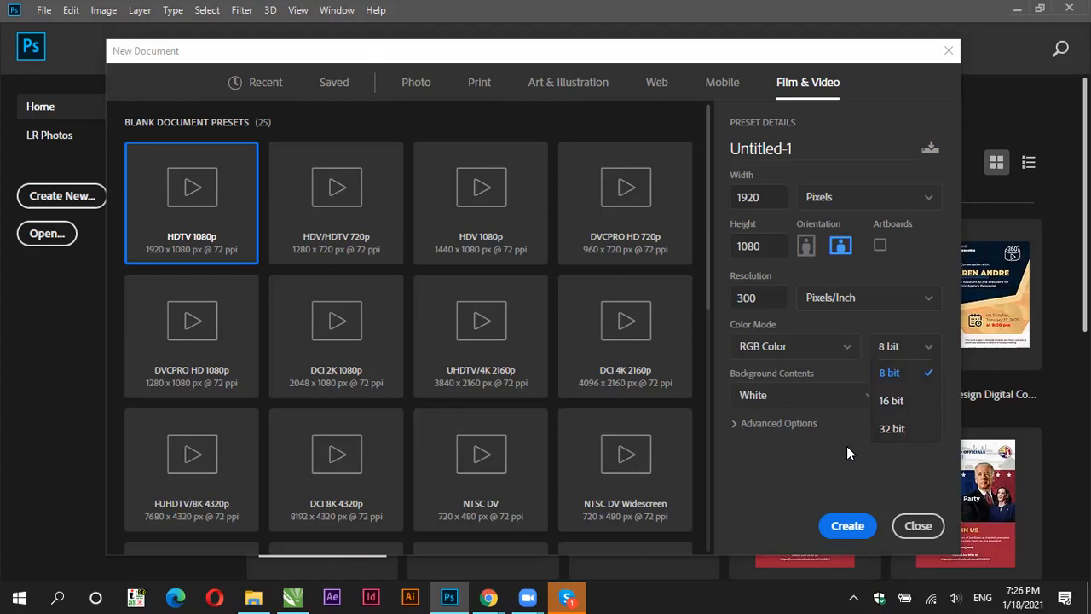
pyautogui.click(895, 376)
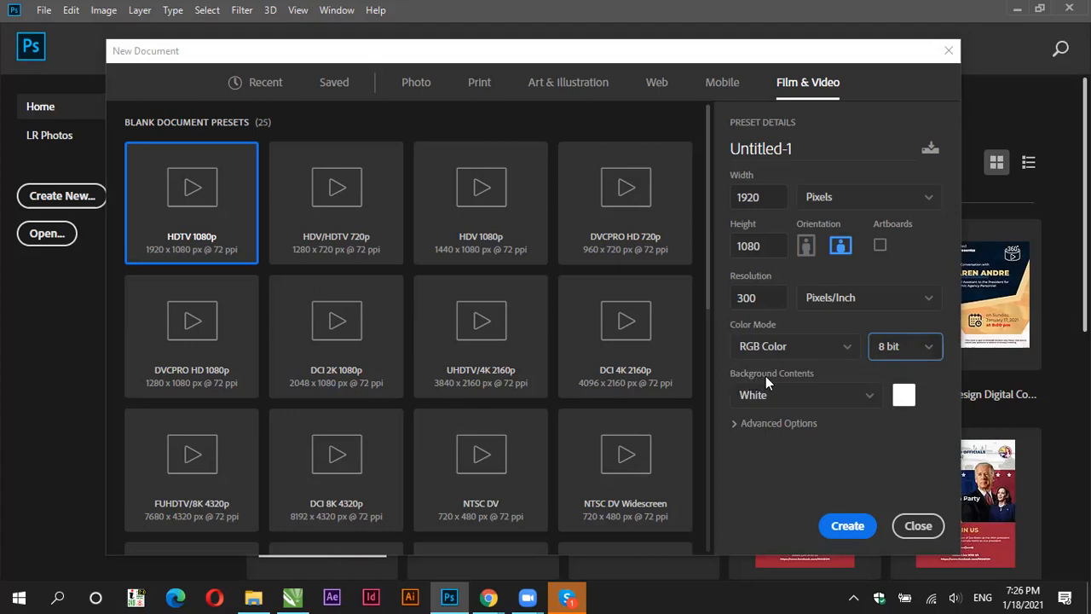
# Step: Try Background Color and the custom color picker for the background contents, and return them to White
pyautogui.click(816, 400)
pyautogui.click(816, 402)
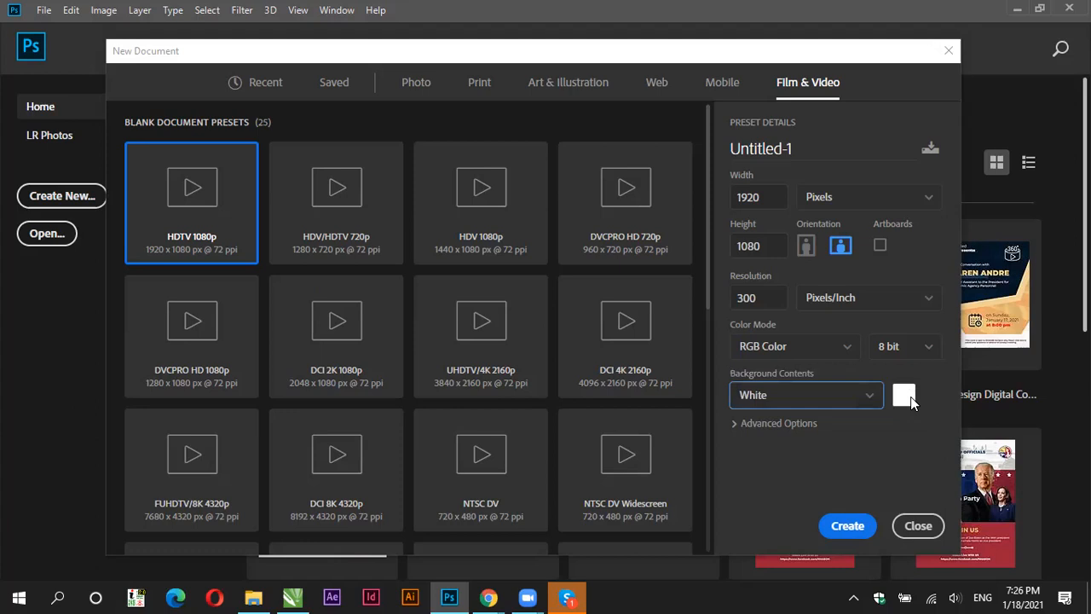
pyautogui.click(807, 395)
pyautogui.click(794, 449)
pyautogui.click(816, 394)
pyautogui.click(771, 477)
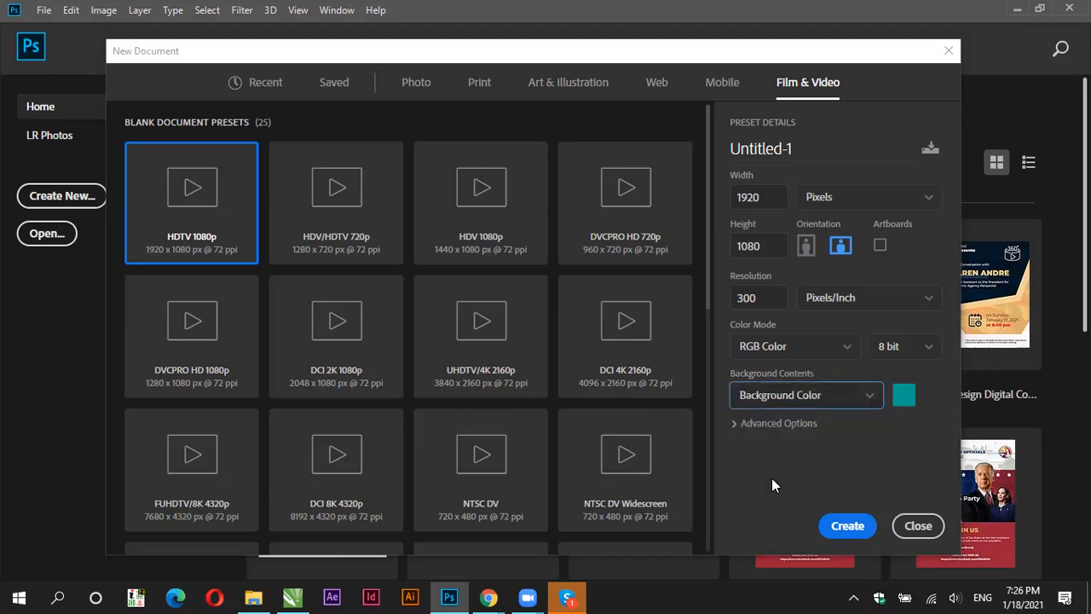
pyautogui.click(903, 396)
pyautogui.moveTo(768, 334)
pyautogui.mouseDown()
pyautogui.moveTo(810, 428)
pyautogui.moveTo(825, 397)
pyautogui.mouseUp()
pyautogui.click(1037, 309)
pyautogui.click(747, 402)
pyautogui.click(757, 420)
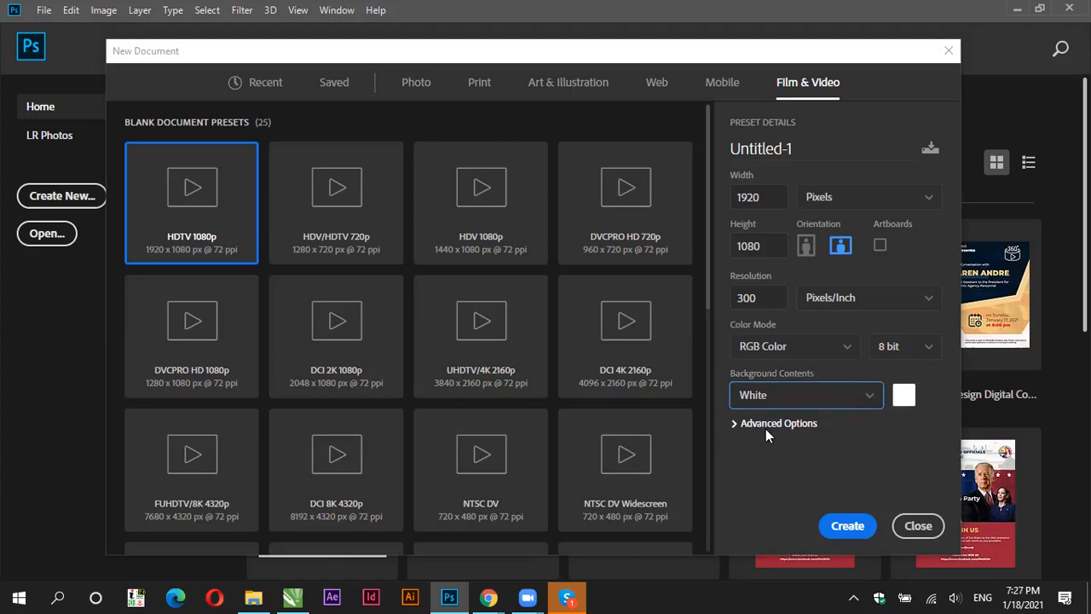
# Step: Create the 1920 x 1080 document and reset the Essentials workspace to its default panel layout
pyautogui.click(844, 525)
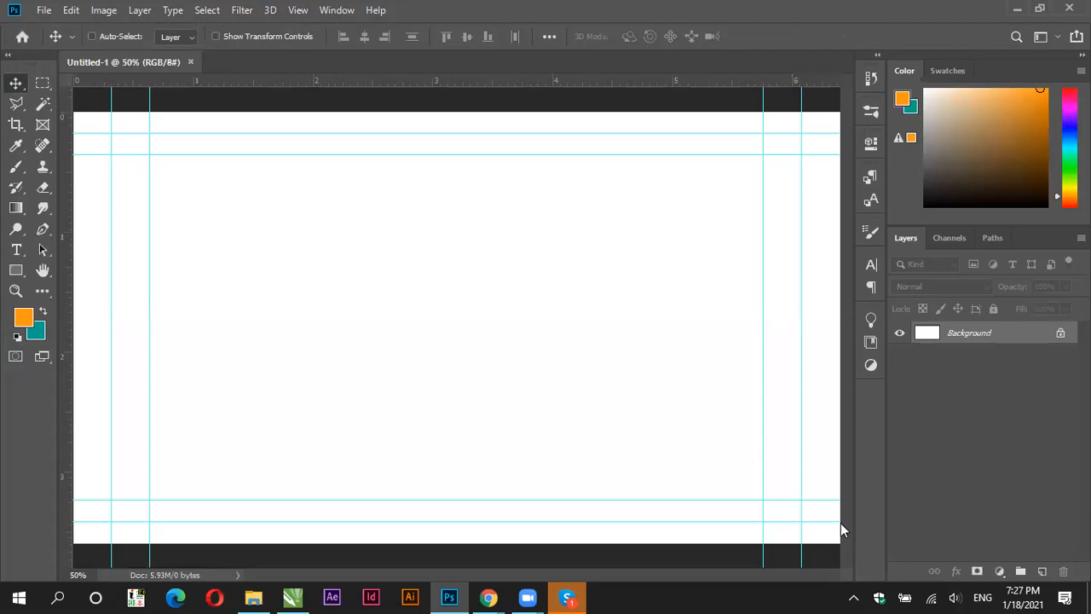
pyautogui.scroll(-2, 491, 228)
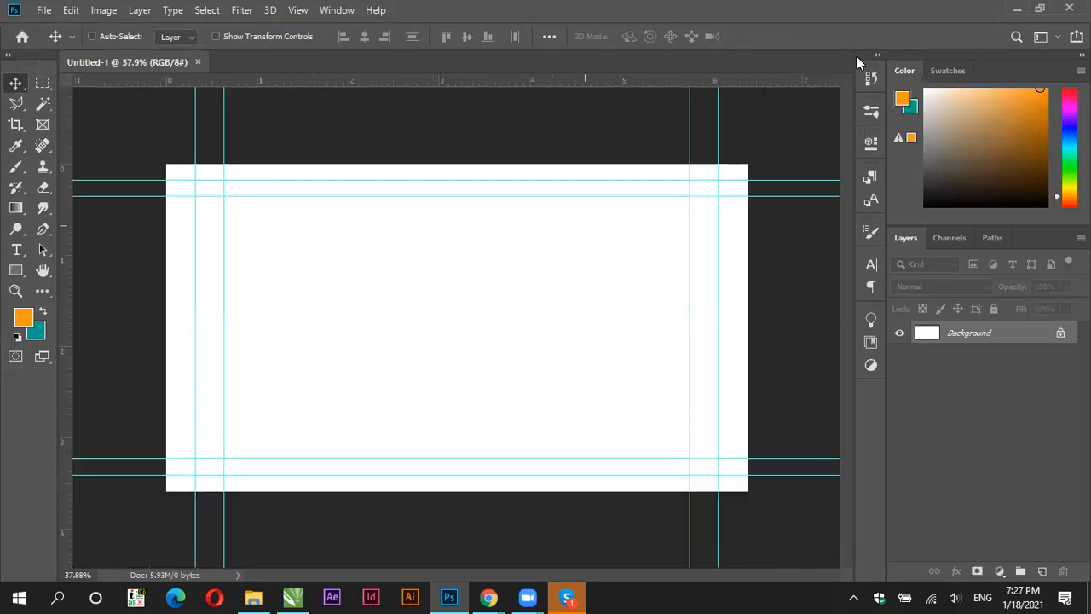
pyautogui.click(1042, 37)
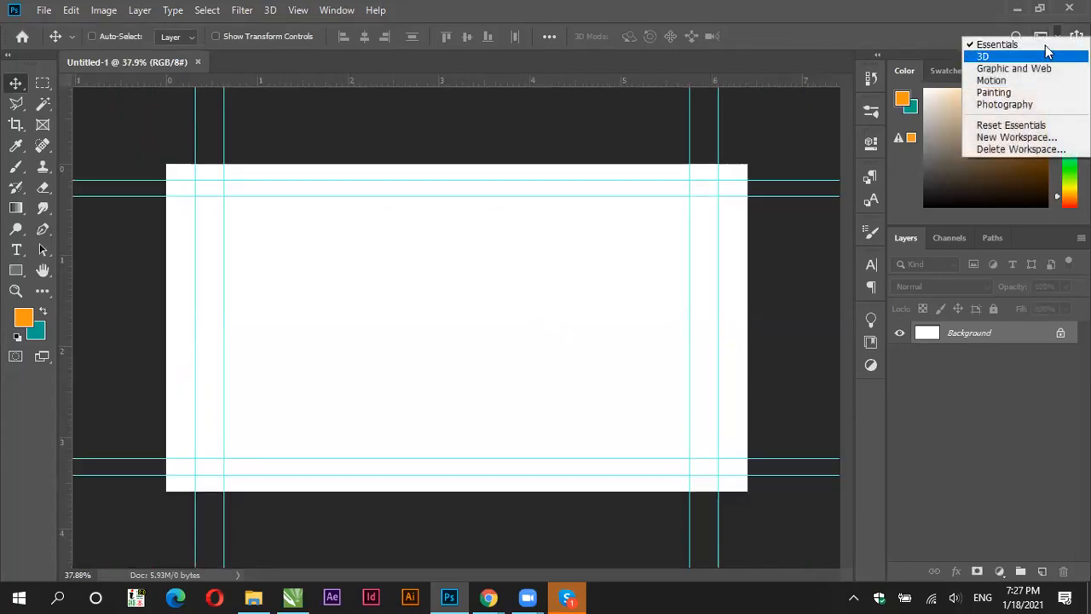
pyautogui.click(1010, 105)
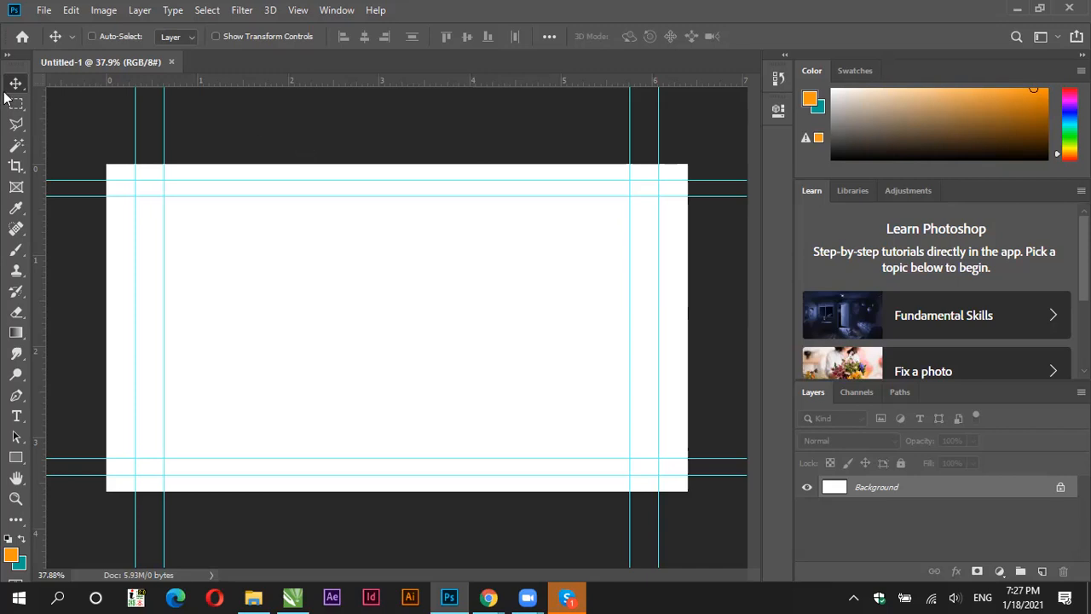
# Step: Look through the File, Edit, Image, Layer and Type commands
pyautogui.click(43, 12)
pyautogui.click(44, 10)
pyautogui.click(71, 11)
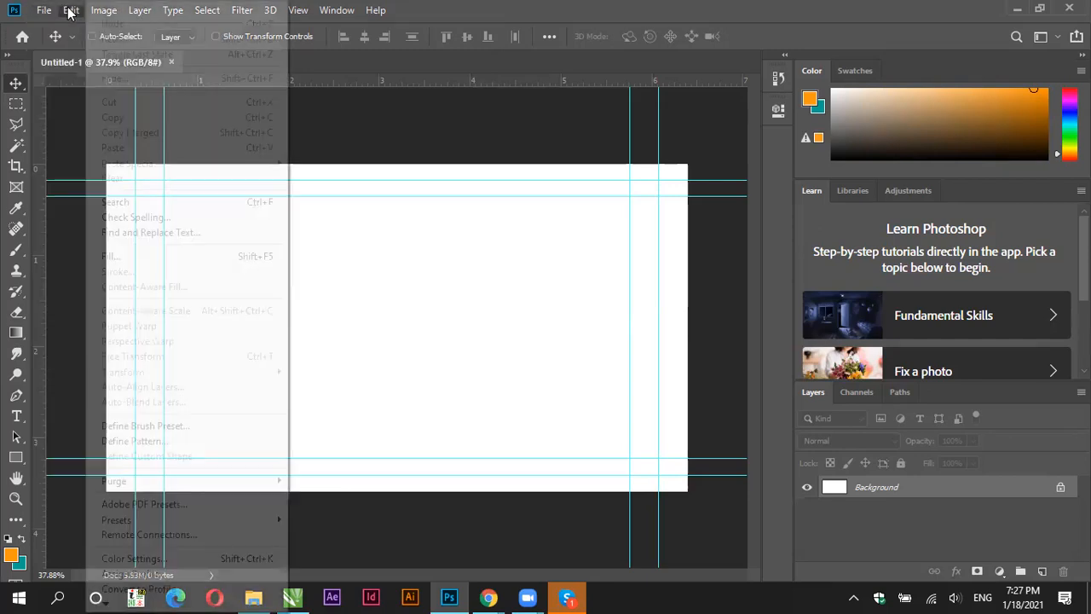
pyautogui.click(71, 11)
pyautogui.click(106, 14)
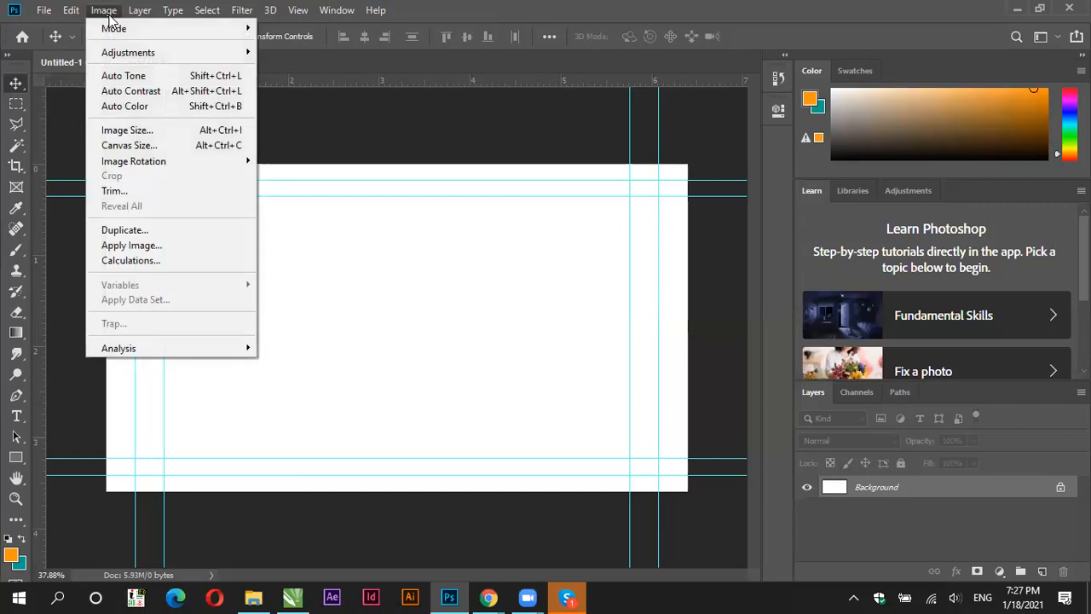
pyautogui.click(106, 13)
pyautogui.click(140, 17)
pyautogui.click(141, 19)
pyautogui.click(173, 11)
pyautogui.click(176, 10)
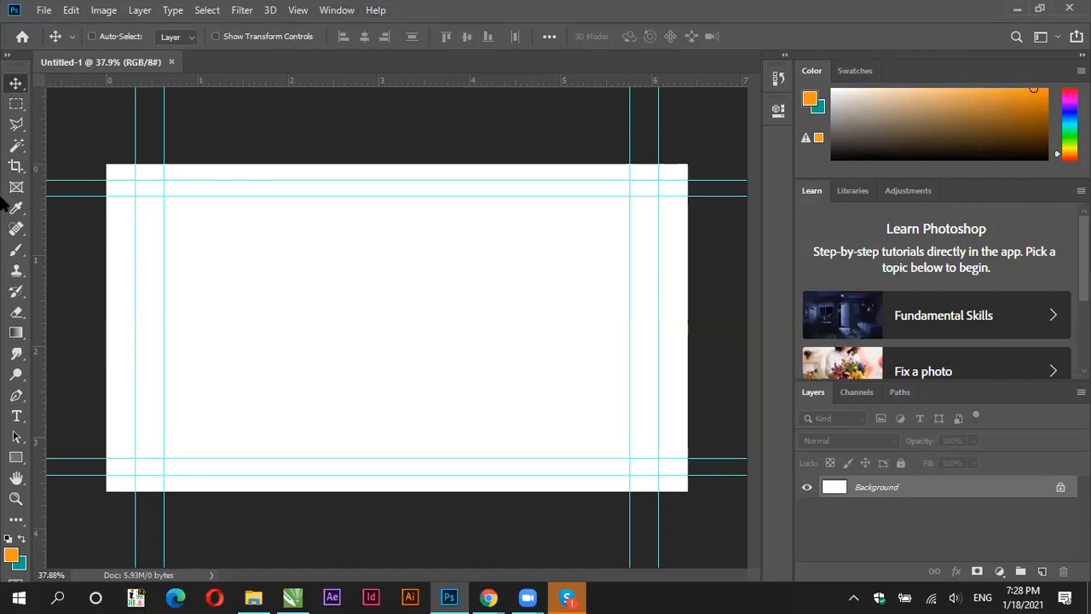
# Step: Try the toolbar's one- and two-column layouts and look at the Swatches, Color and Layers panels
pyautogui.click(7, 60)
pyautogui.click(7, 59)
pyautogui.click(863, 68)
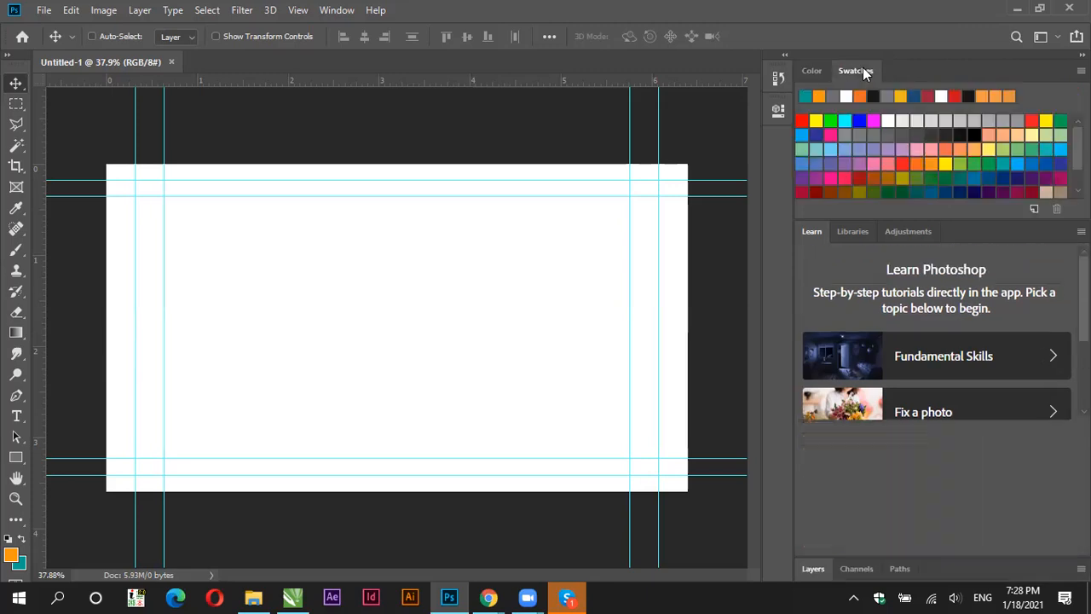
pyautogui.click(809, 71)
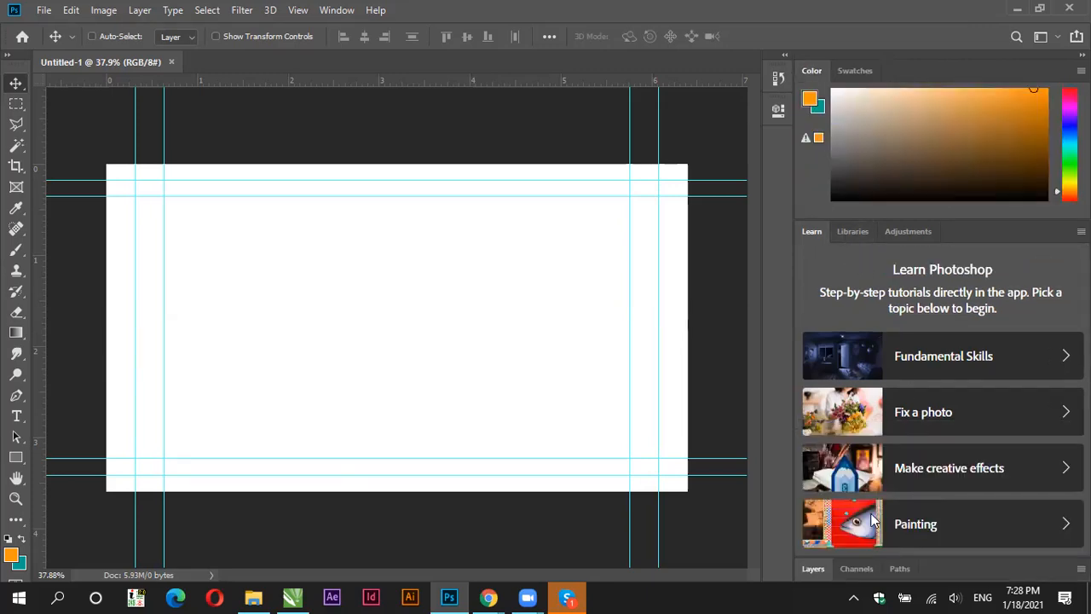
pyautogui.click(811, 569)
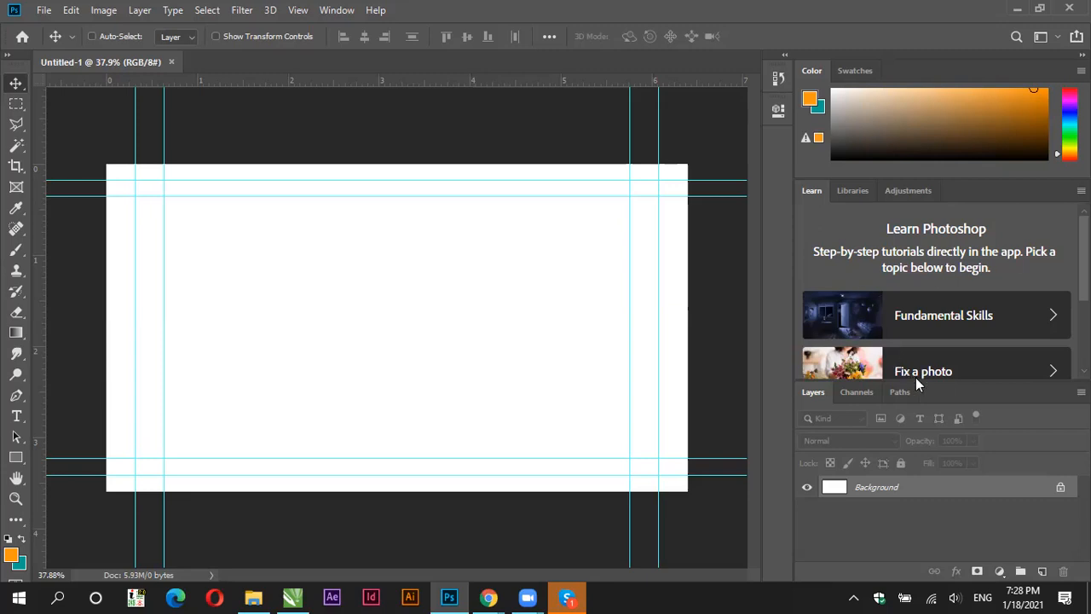
# Step: Undock and close the toolbar, and pull the Color and Swatches group out of its dock over the canvas
pyautogui.moveTo(26, 56); pyautogui.dragTo(101, 113)
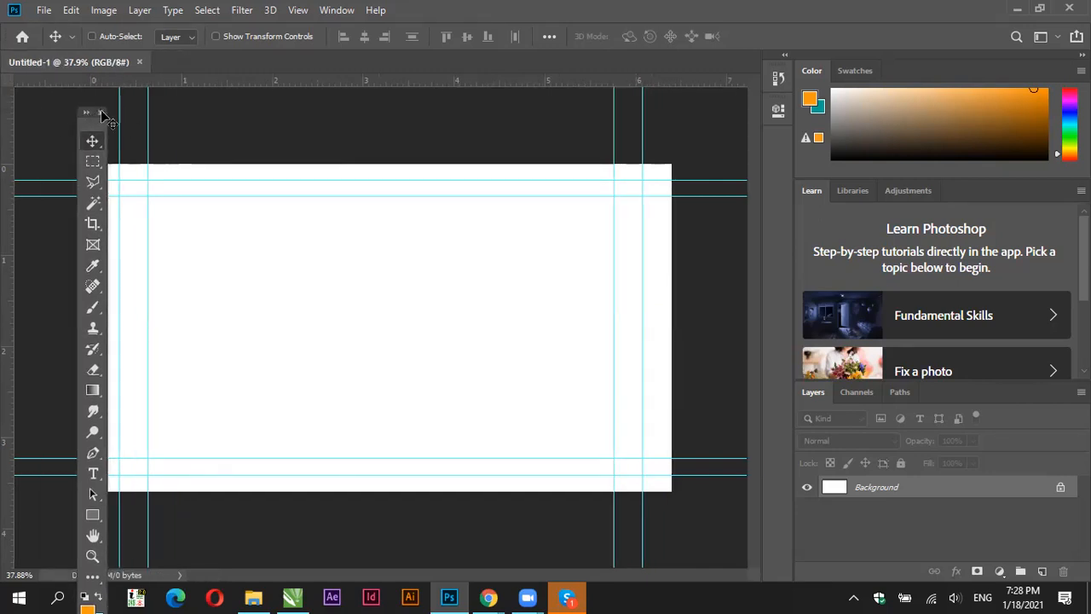
pyautogui.click(100, 110)
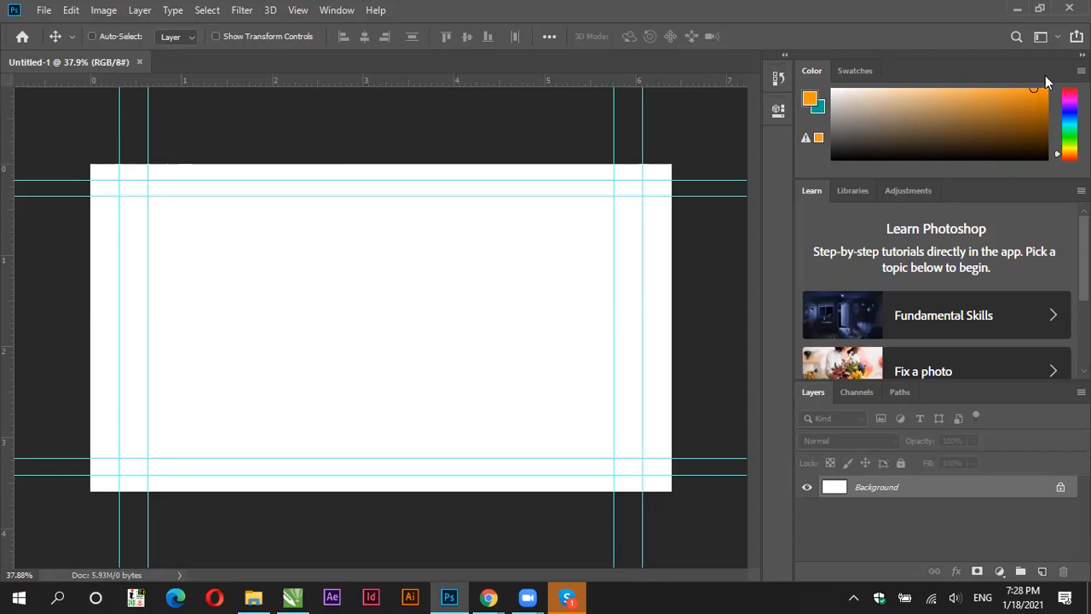
pyautogui.moveTo(795, 100); pyautogui.dragTo(533, 131)
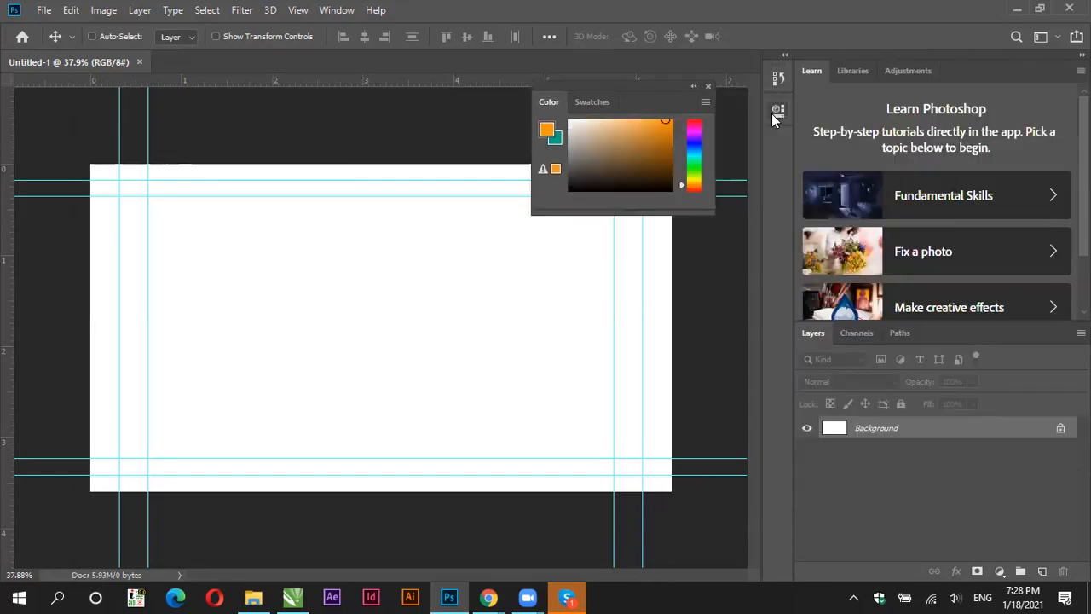
# Step: Close the Learn panel and the Libraries and Adjustments panel group
pyautogui.rightClick(974, 72)
pyautogui.click(1020, 79)
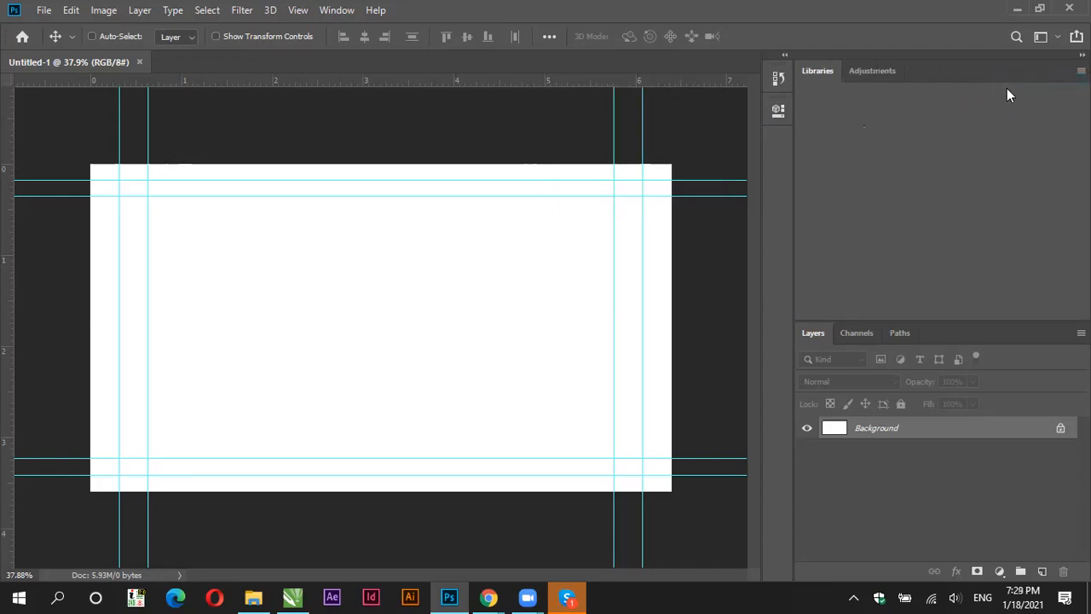
pyautogui.rightClick(992, 70)
pyautogui.click(1042, 90)
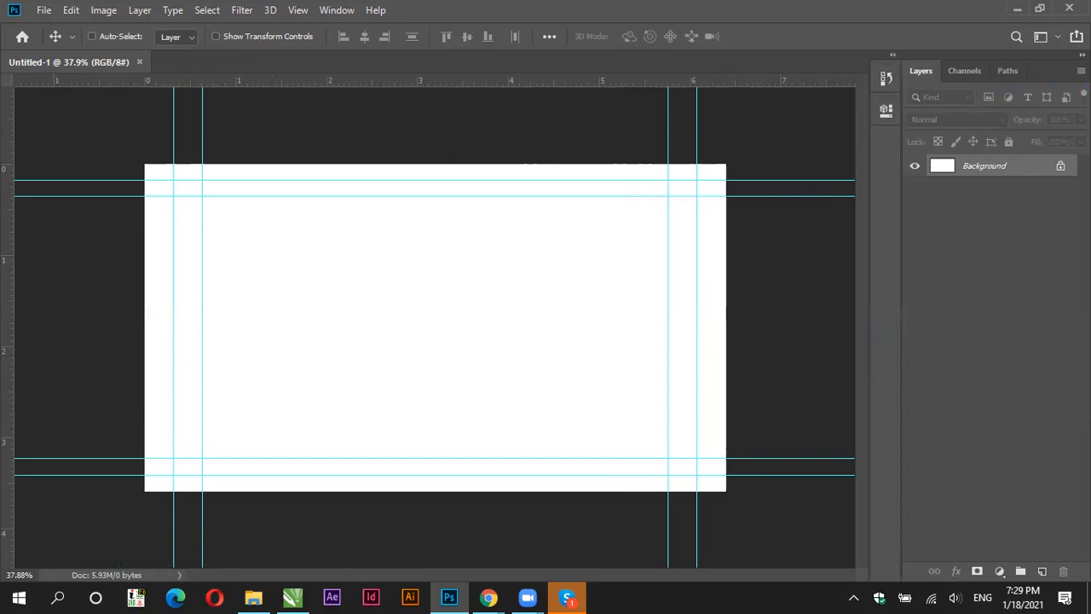
# Step: Close the Layers, Channels and Paths group, and briefly expand the collapsed History and Properties panels
pyautogui.click(1083, 70)
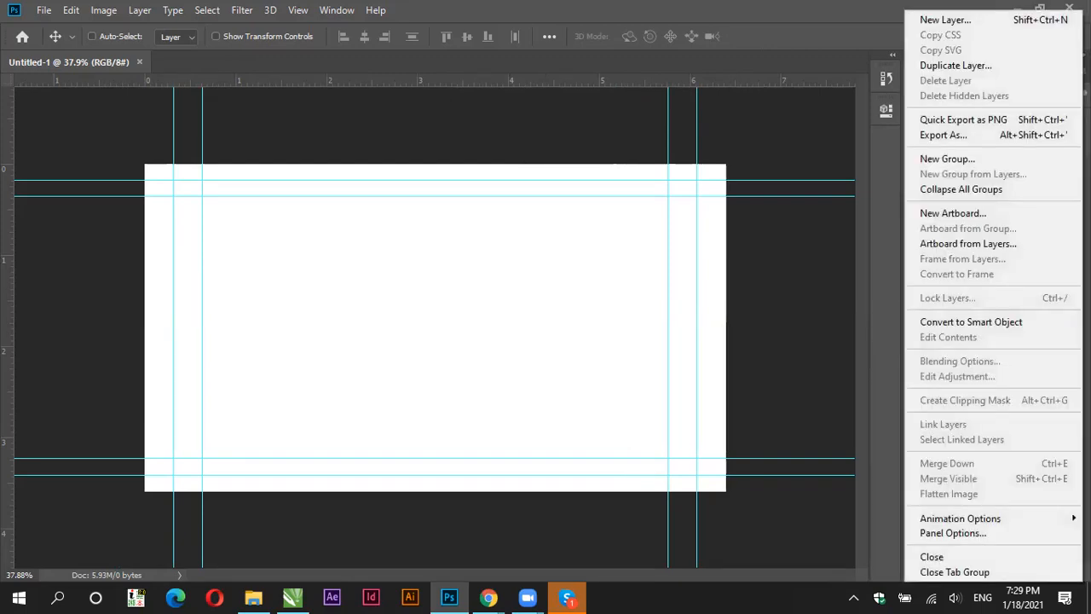
pyautogui.click(955, 572)
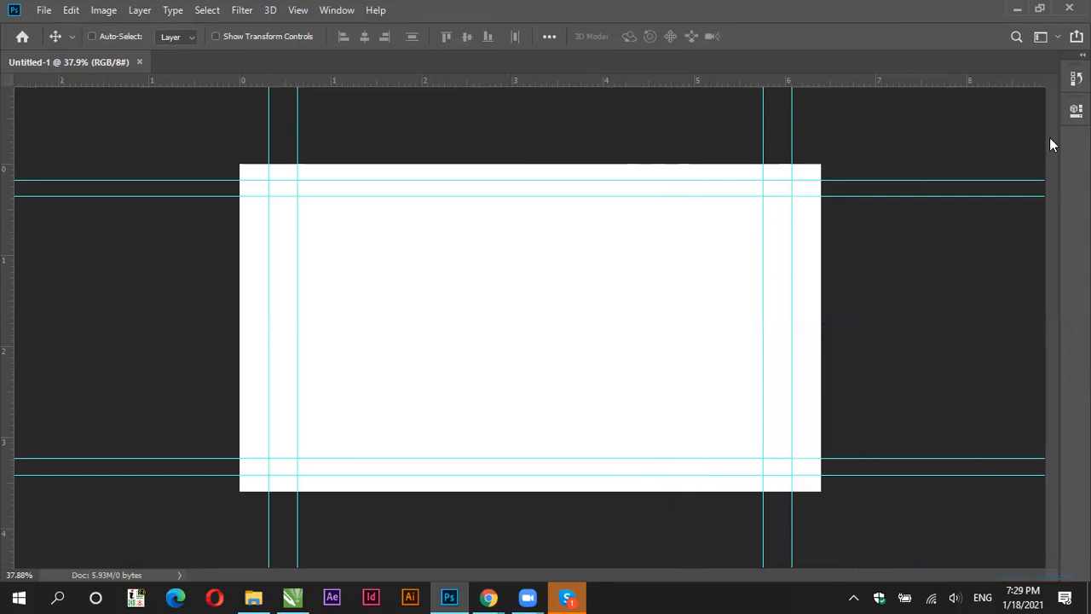
pyautogui.click(1083, 56)
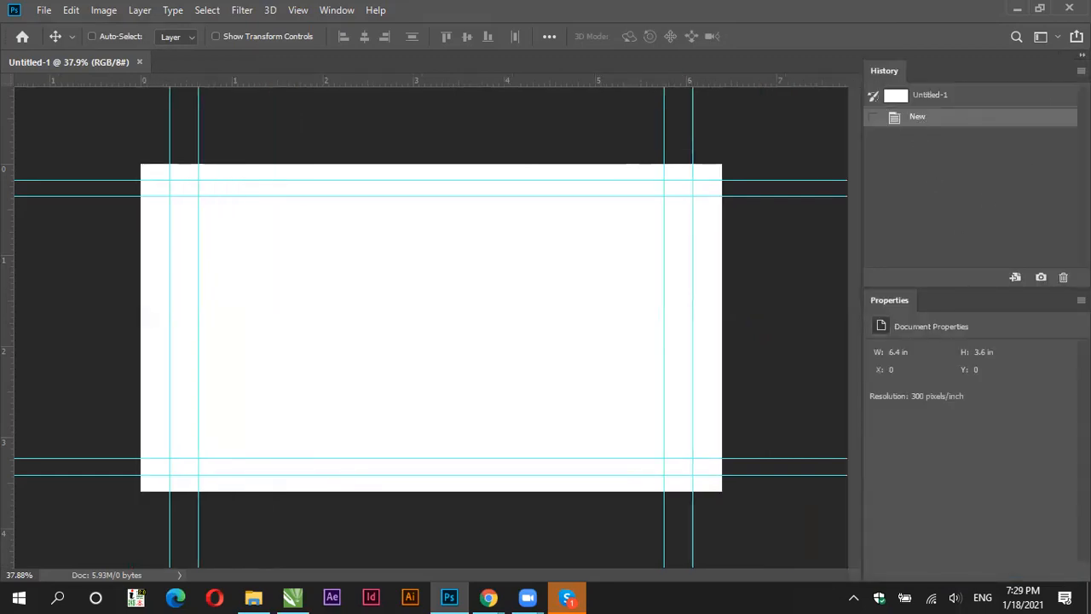
pyautogui.click(1083, 56)
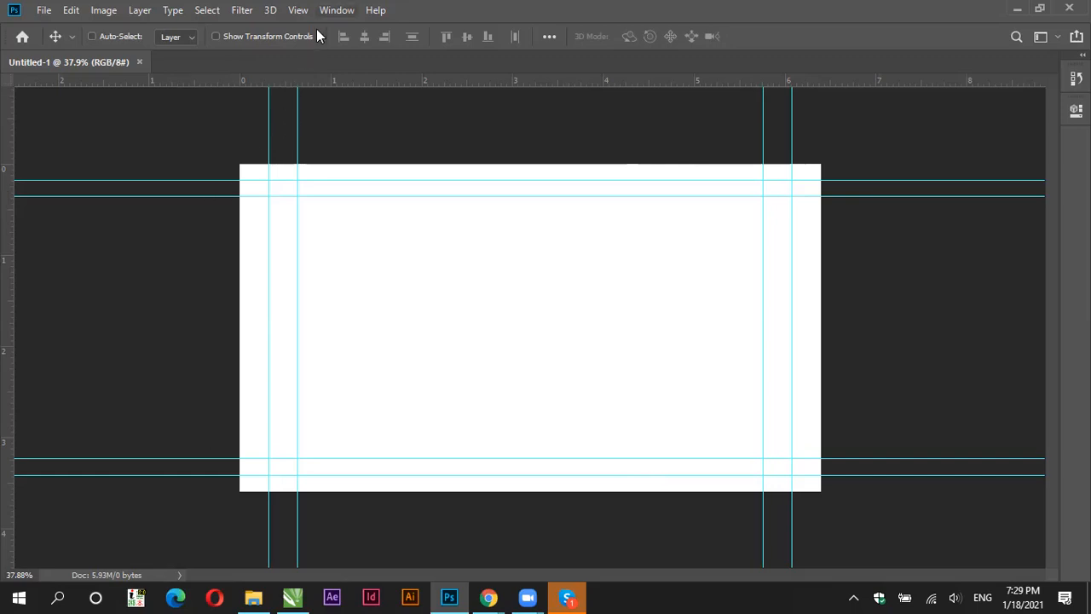
# Step: Restore the toolbar, docked at its usual edge in two columns, and reopen the Layers panel
pyautogui.hotkey('alt', 'w')
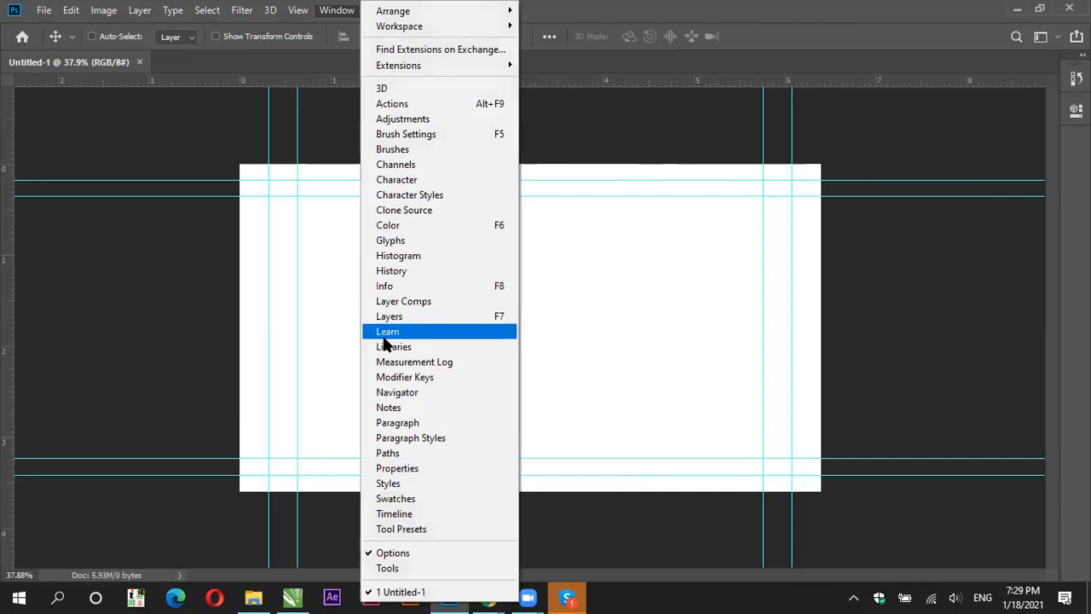
pyautogui.click(418, 570)
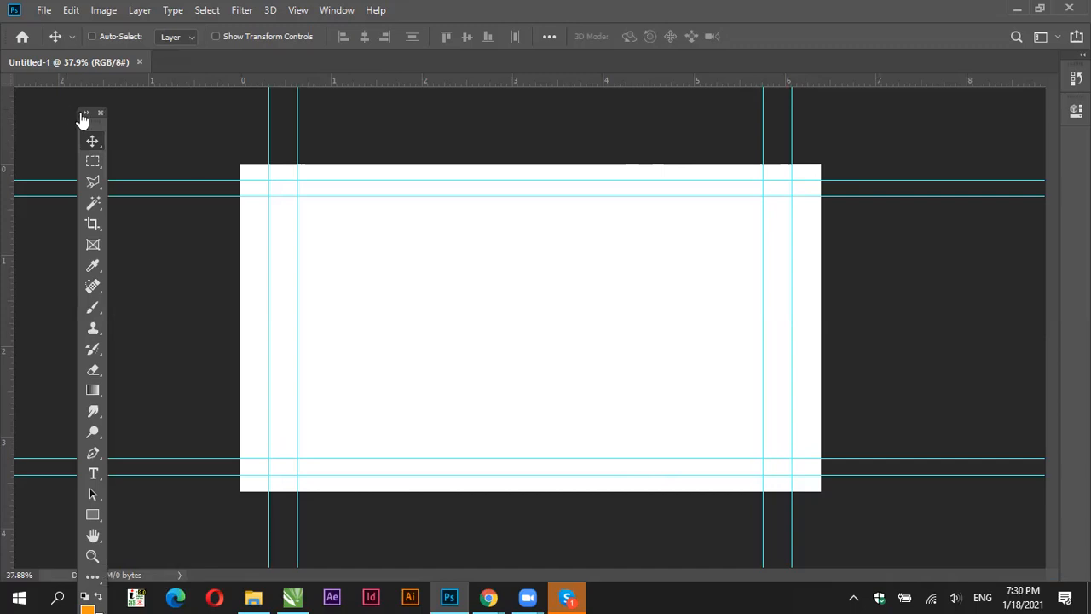
pyautogui.moveTo(78, 113); pyautogui.dragTo(2, 96)
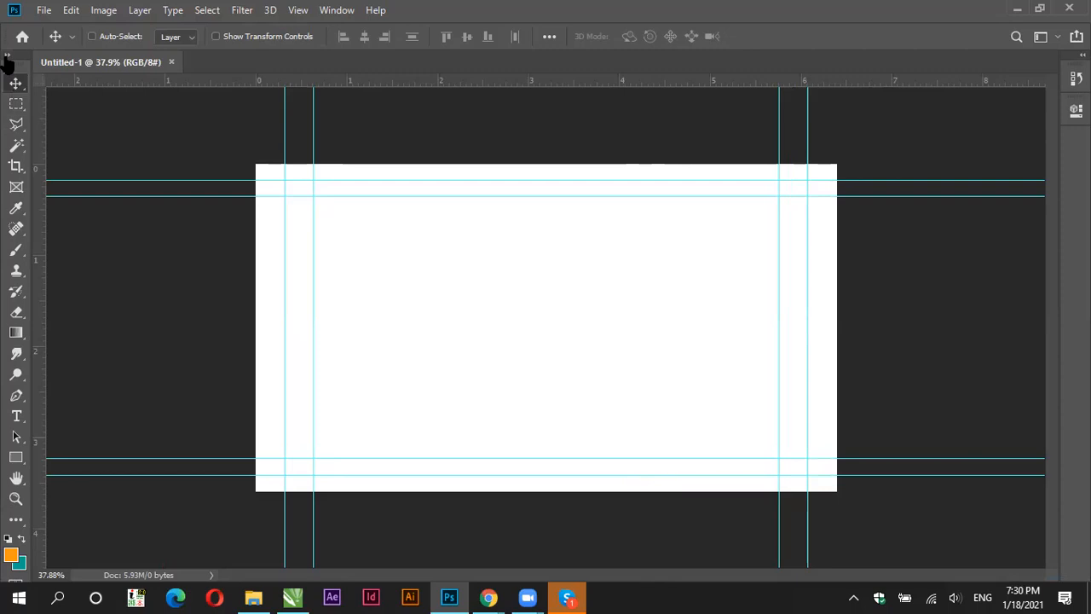
pyautogui.click(10, 60)
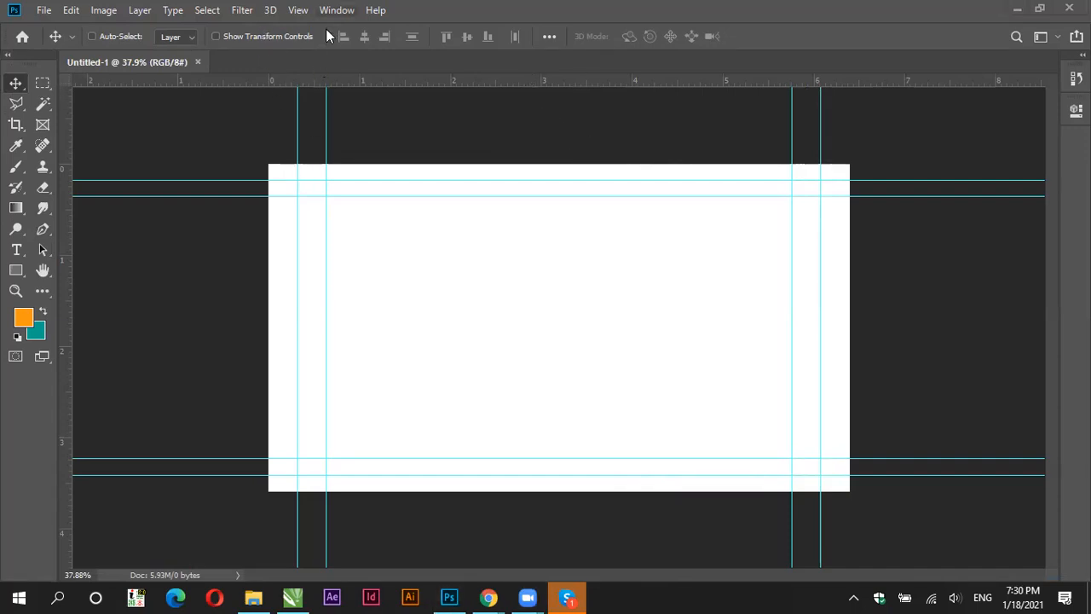
pyautogui.hotkey('alt', 'w')
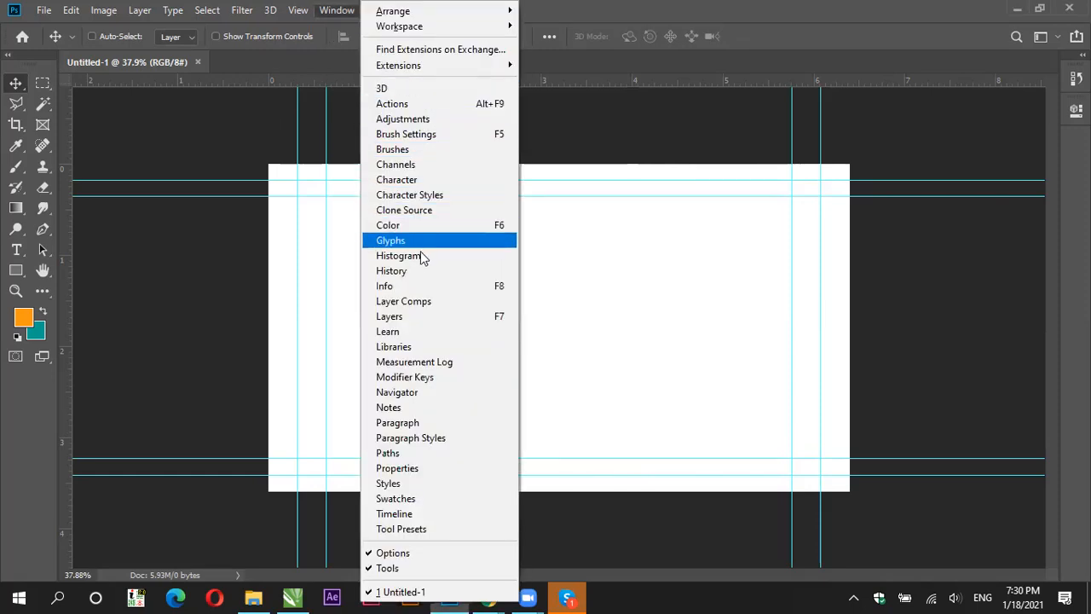
pyautogui.click(416, 318)
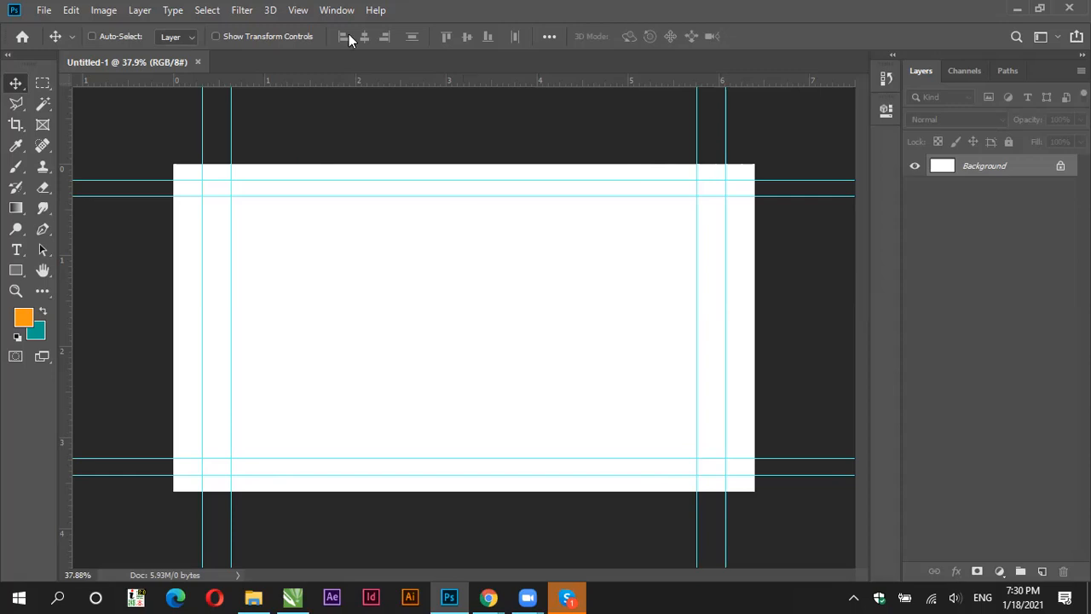
# Step: Show the Character and Paragraph panel group and collapse it to its icons
pyautogui.hotkey('alt', 'w')
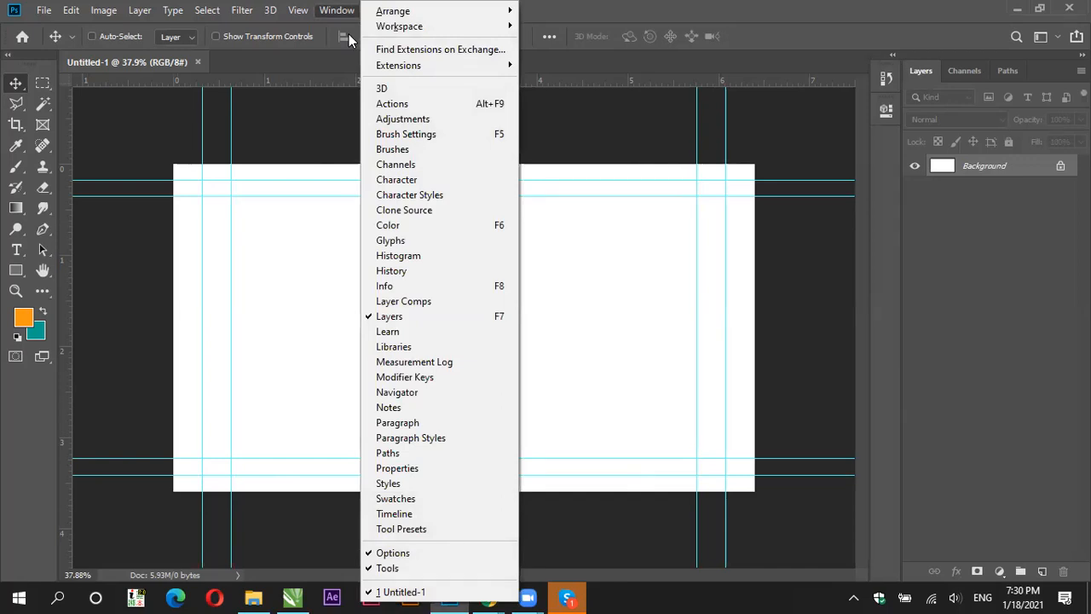
pyautogui.press('Escape')
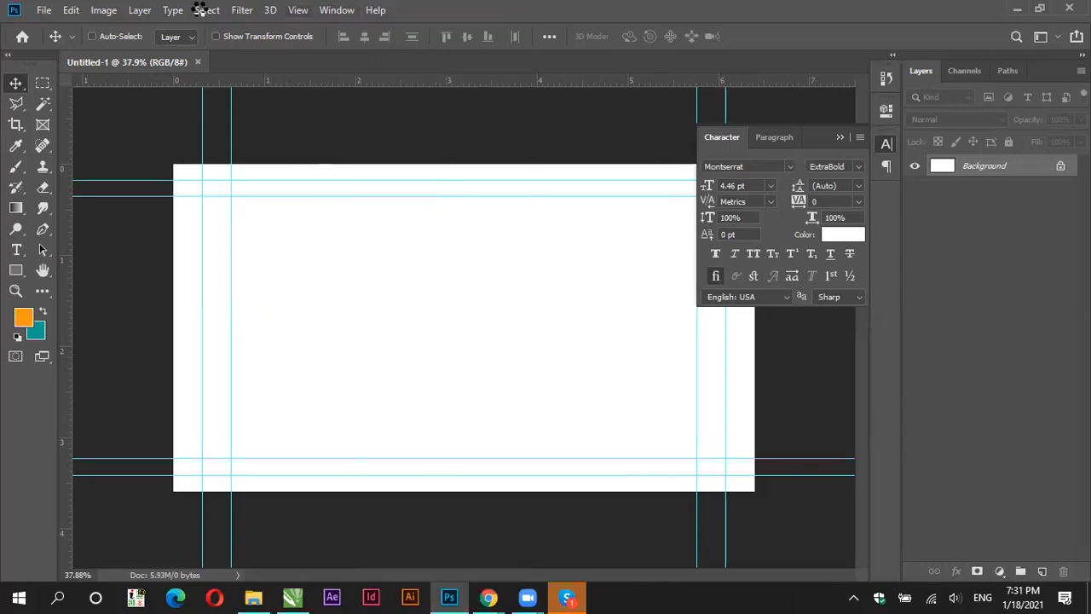
pyautogui.click(842, 138)
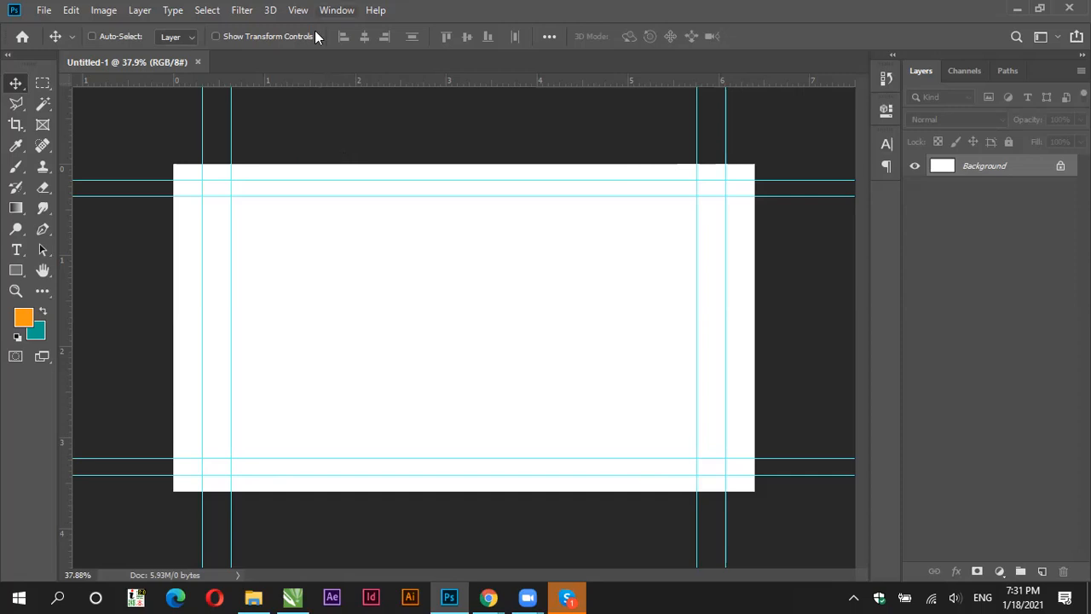
# Step: Reset the Essentials workspace to its default panel layout
pyautogui.click(337, 10)
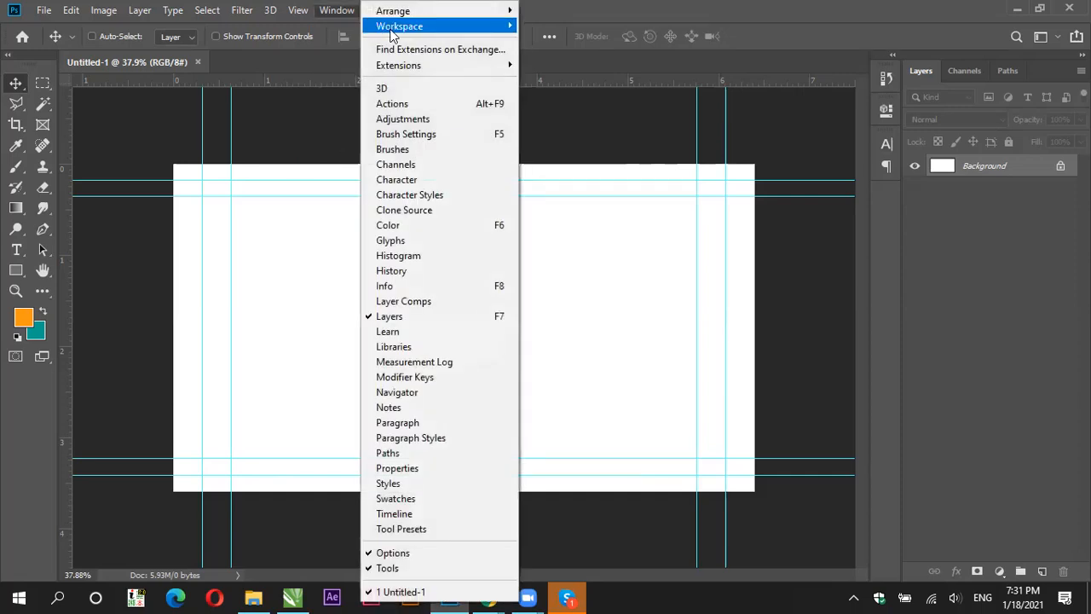
pyautogui.moveTo(393, 33)
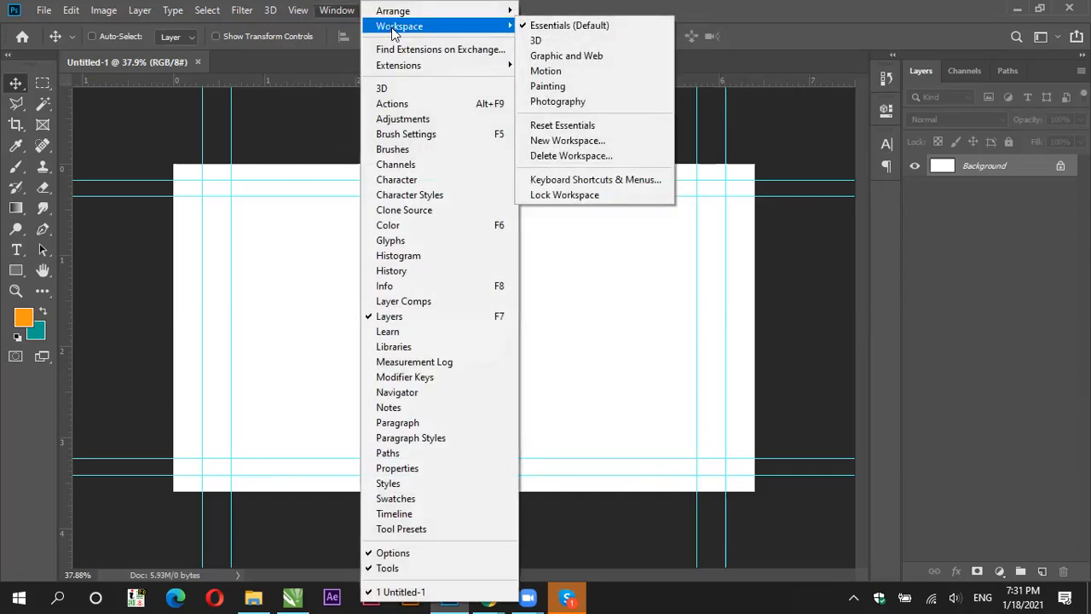
pyautogui.click(578, 128)
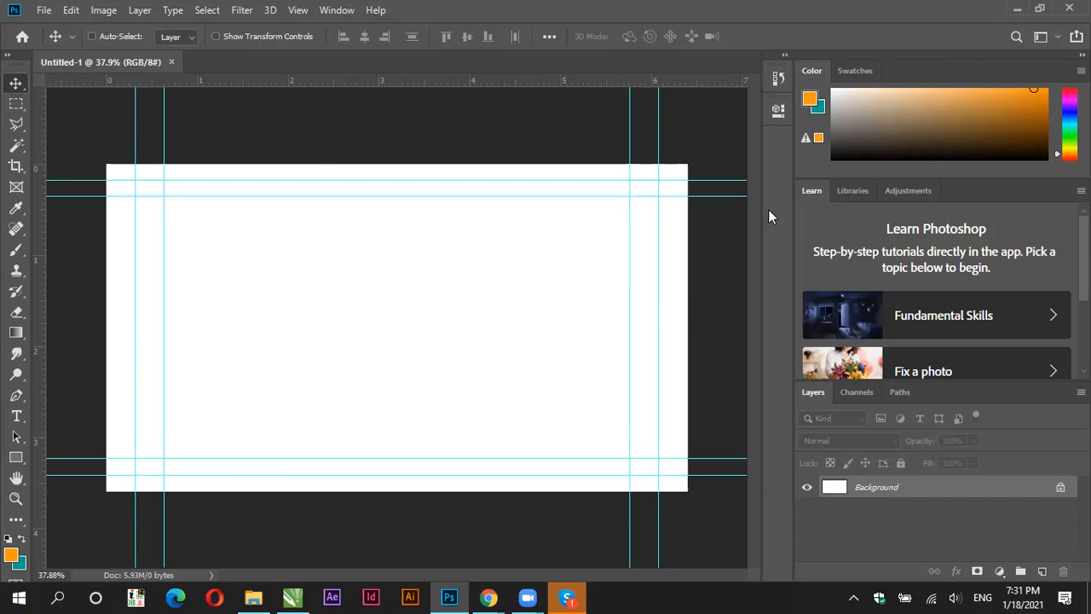
# Step: Cycle the interface color theme through its lighter shades
pyautogui.moveTo(760, 211); pyautogui.dragTo(993, 226)
pyautogui.hotkey('shift', 'F1')
pyautogui.hotkey('shift', 'F2')
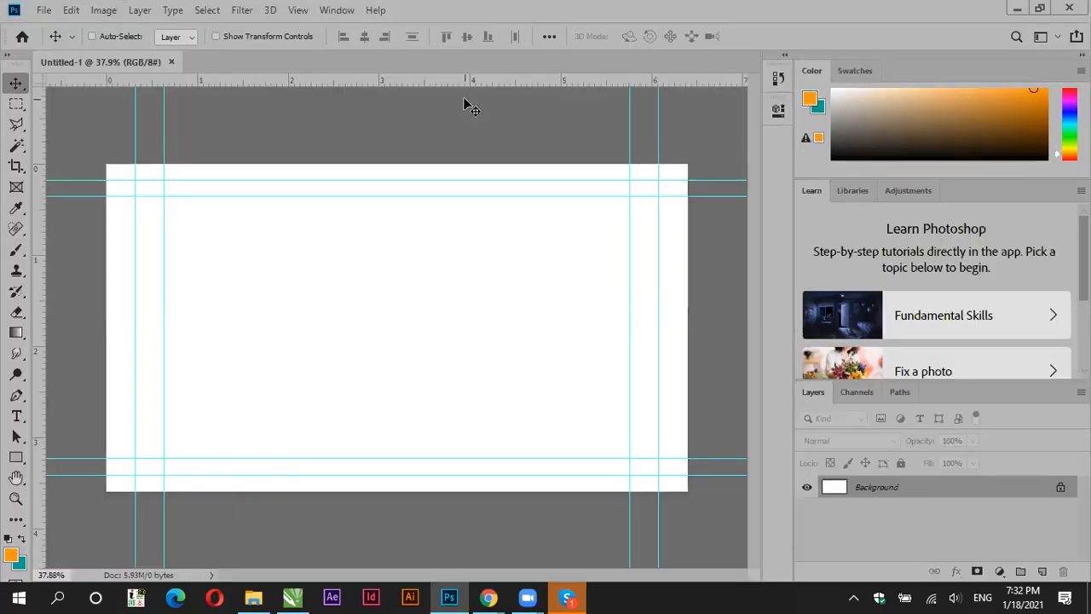
pyautogui.hotkey('shift', 'F2')
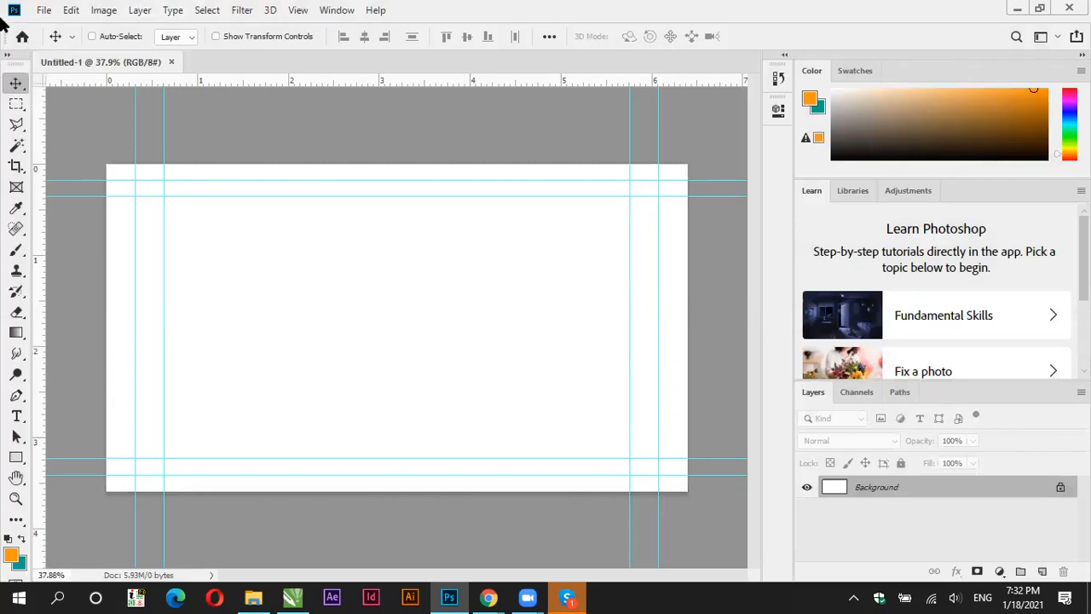
# Step: Expand the toolbar to two columns and collapse the Color, Learn and Layers panel groups to icons
pyautogui.click(8, 57)
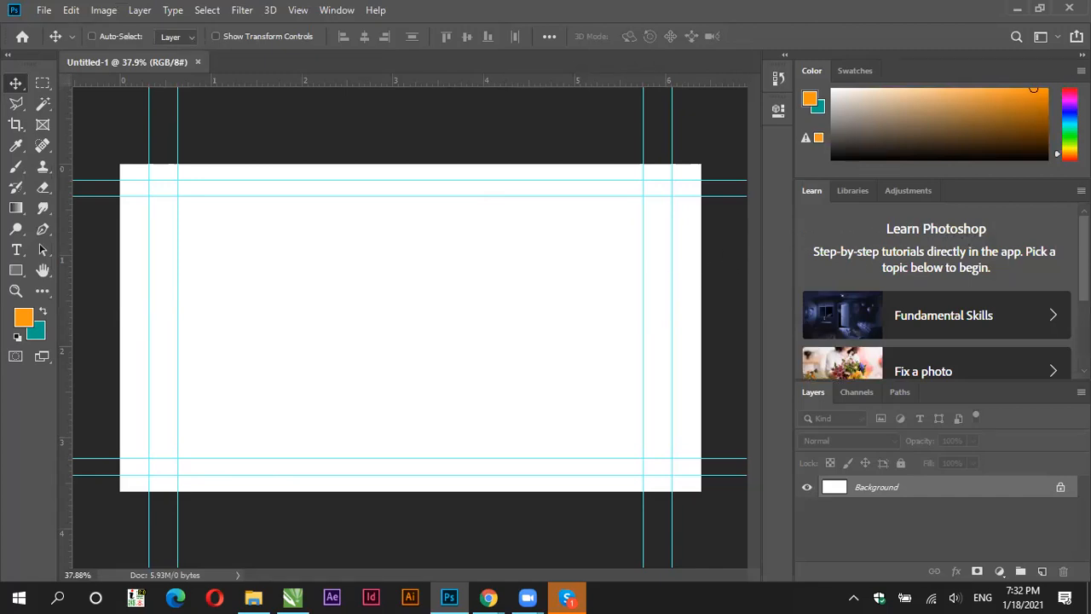
pyautogui.click(784, 55)
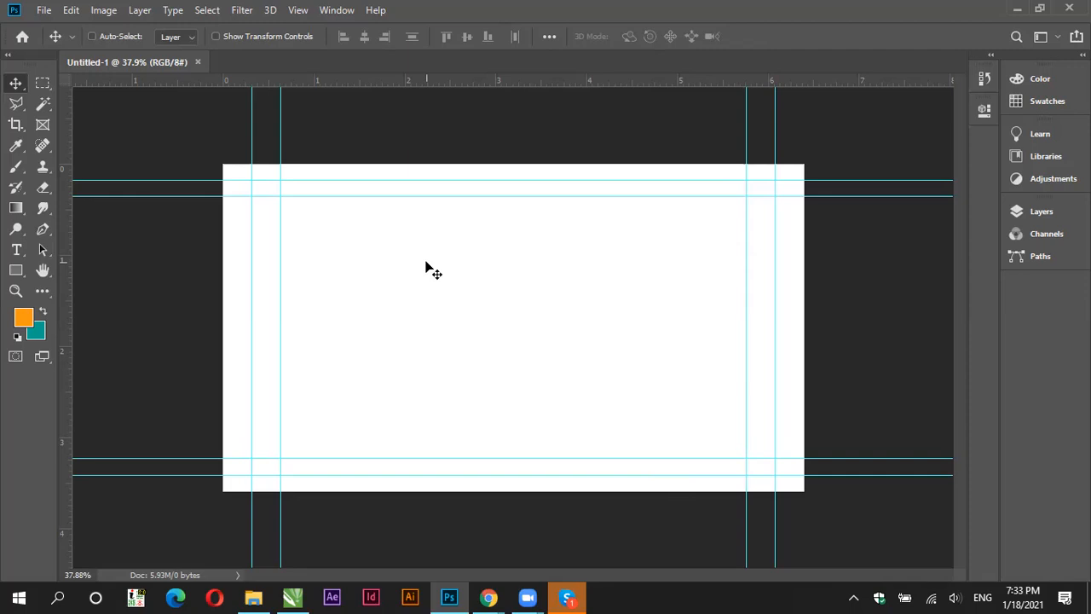
# Step: Switch to the Graphic Designing Course page in Chrome, highlight the topic "Opening existing files", and minimize the browser
pyautogui.moveTo(488, 597)
pyautogui.click(409, 524)
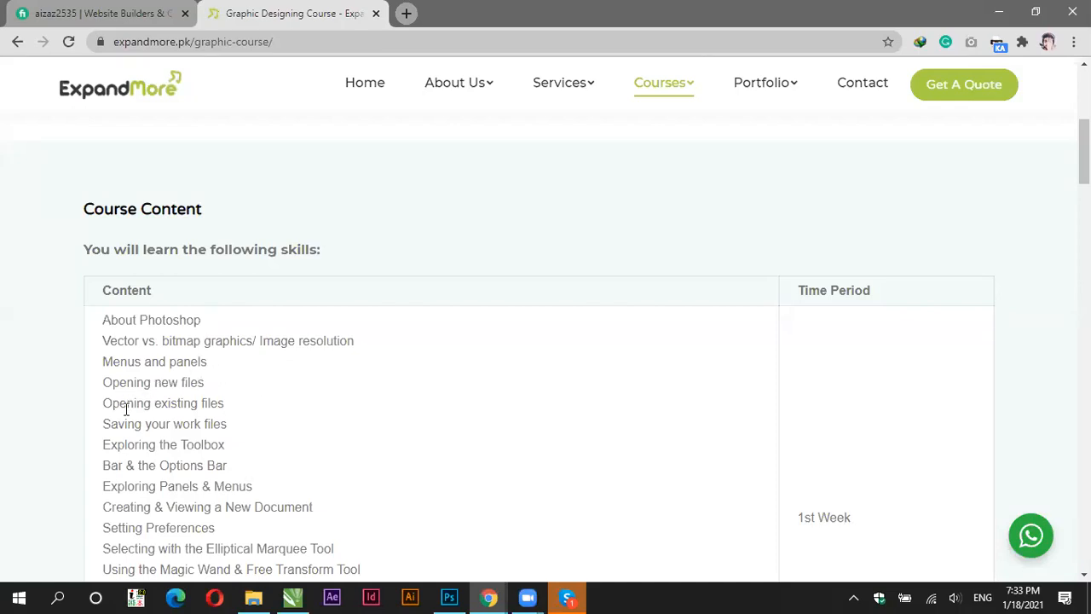
pyautogui.moveTo(113, 406); pyautogui.dragTo(230, 407)
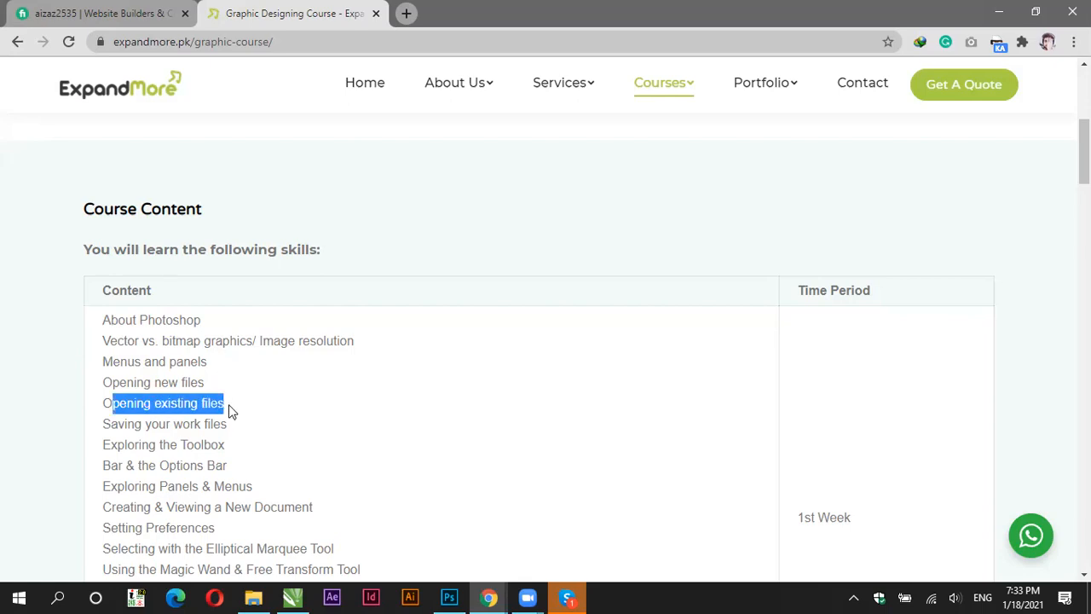
pyautogui.click(998, 13)
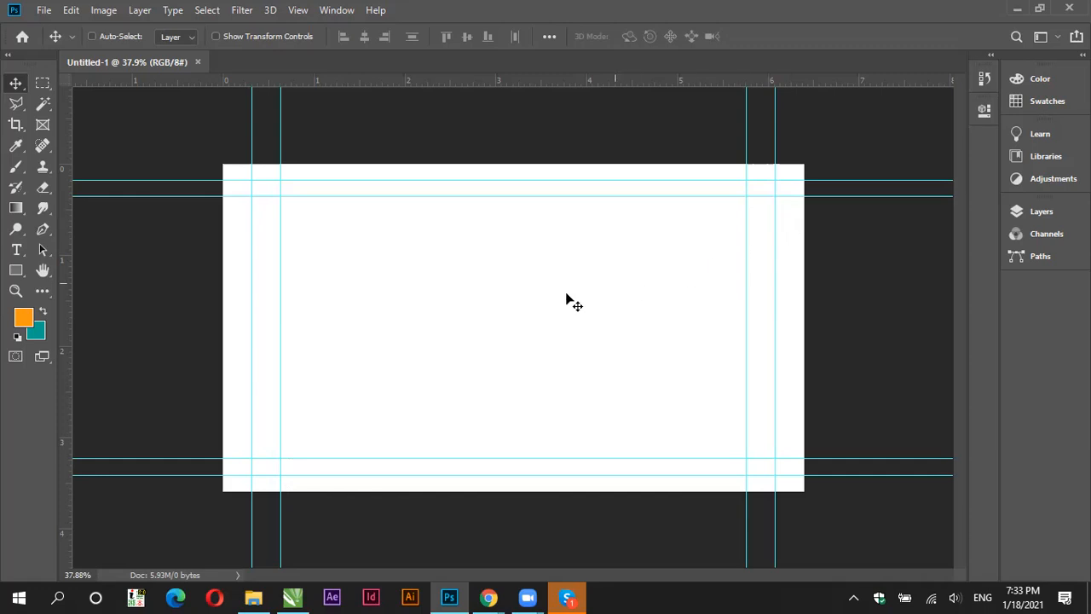
# Step: In File Explorer, open the biscayne folder and check the Design PSD's file type in its properties
pyautogui.click(253, 597)
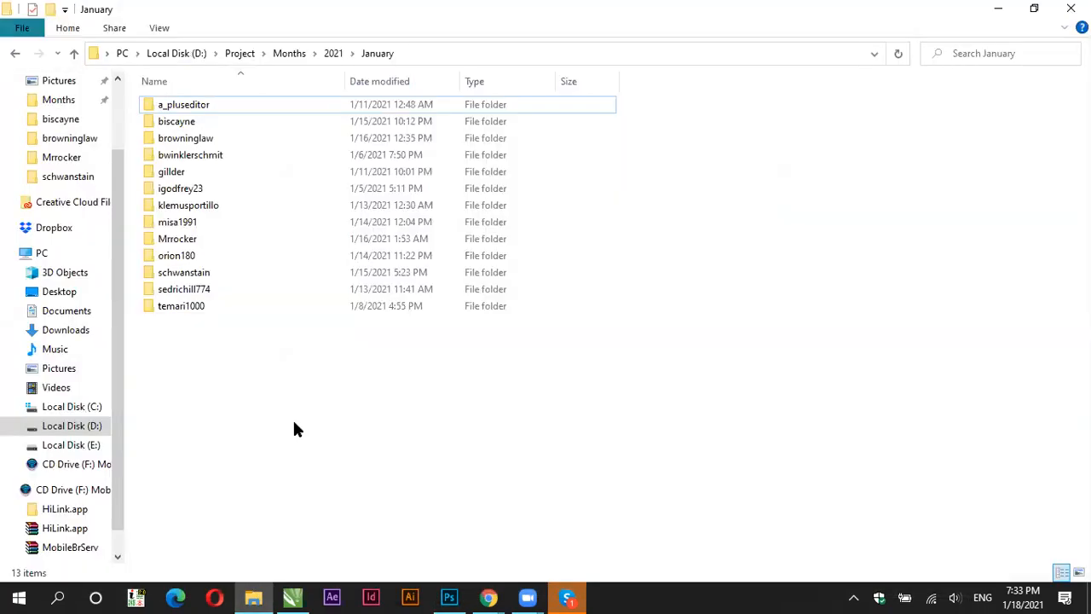
pyautogui.click(53, 123)
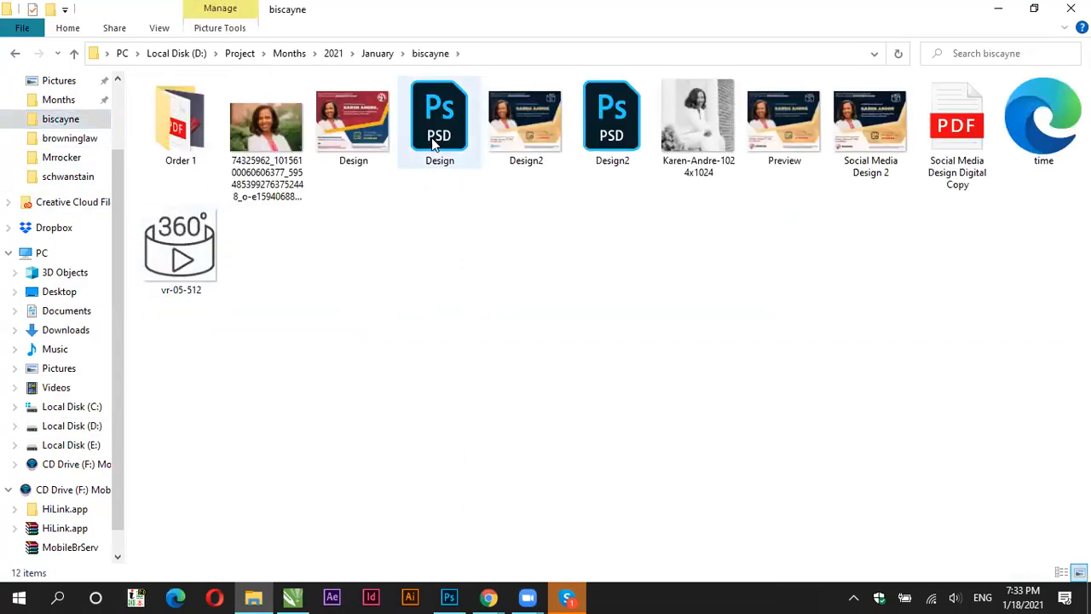
pyautogui.doubleClick(432, 133)
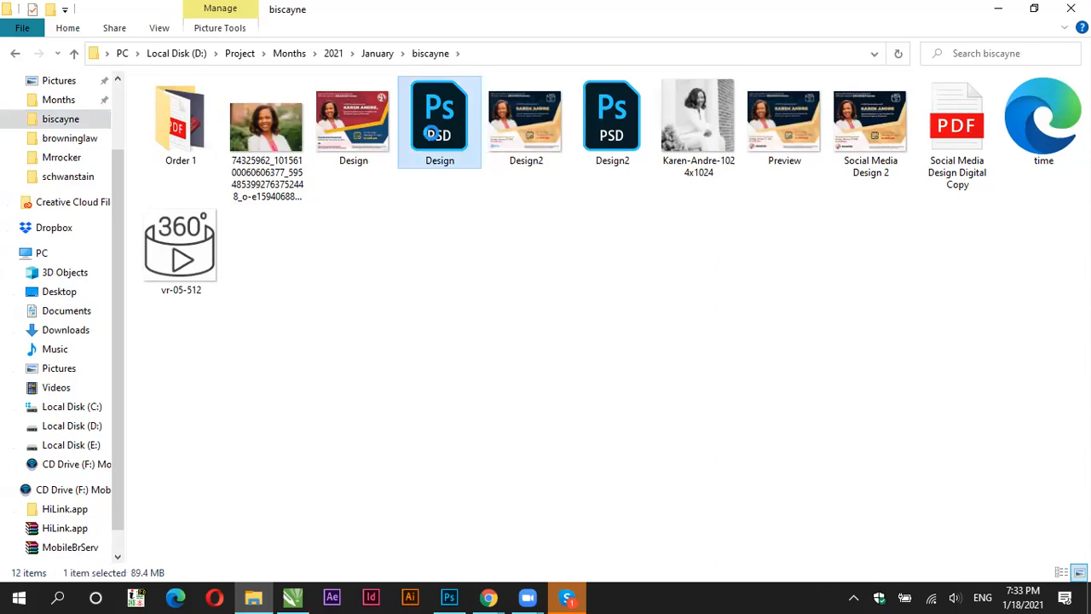
pyautogui.rightClick(432, 134)
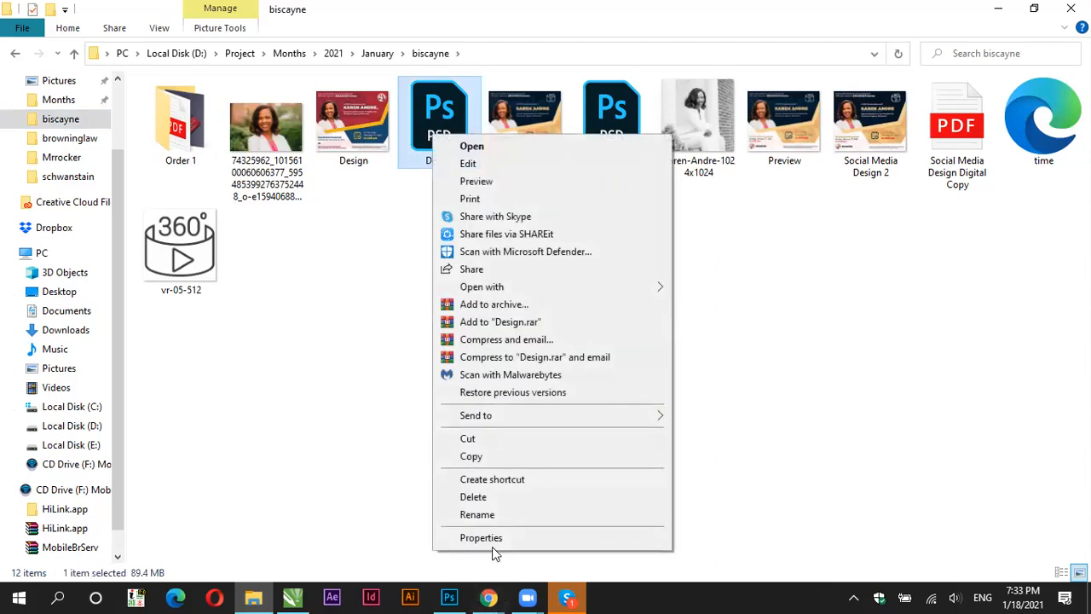
pyautogui.click(492, 547)
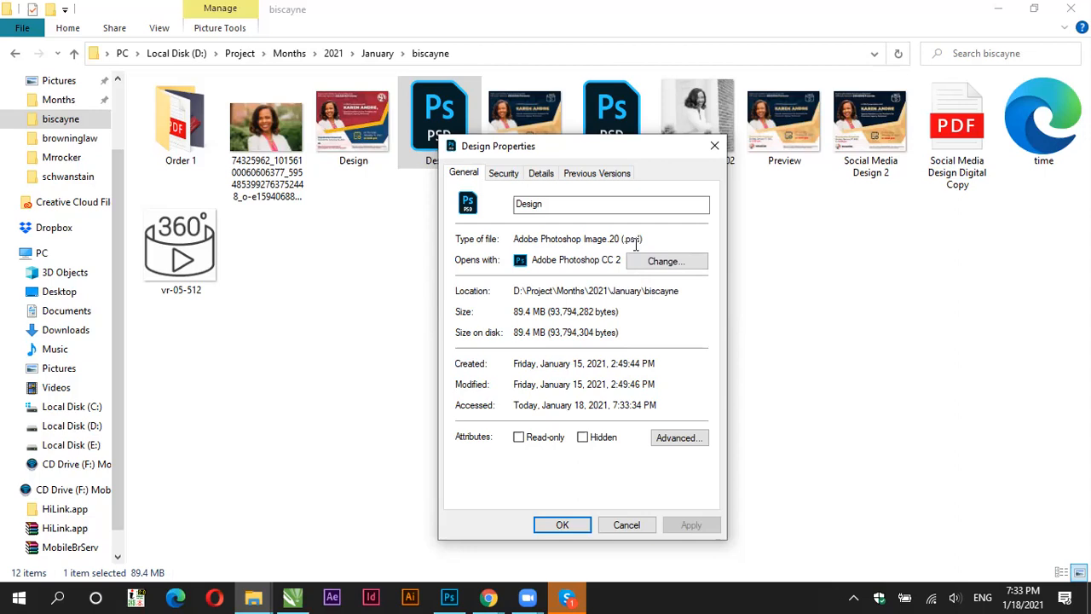
pyautogui.moveTo(621, 240); pyautogui.dragTo(644, 240)
pyautogui.click(626, 526)
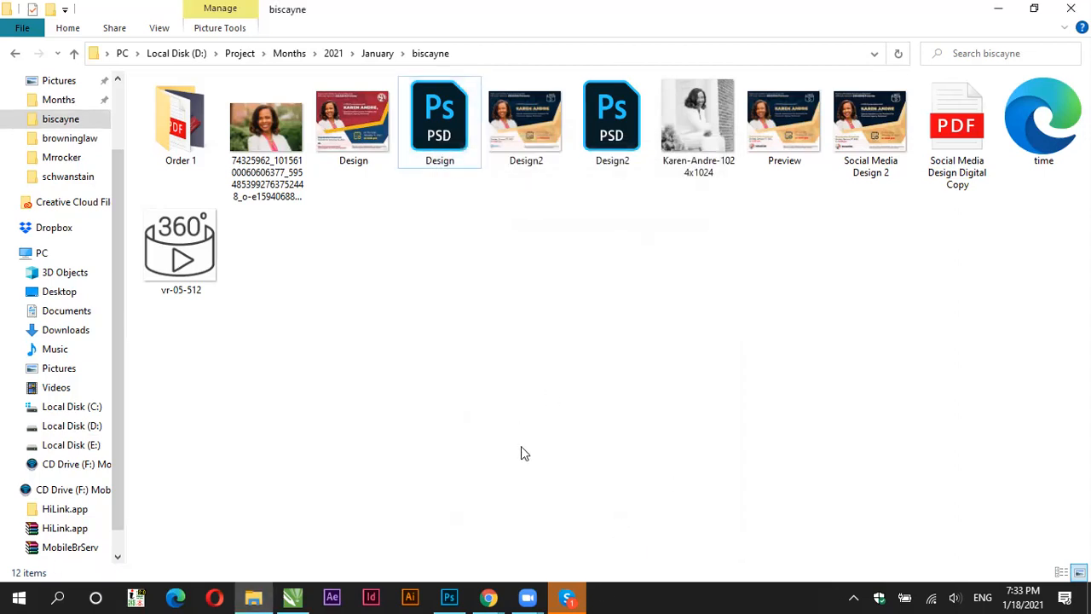
# Step: Switch back to Photoshop, open the Design Front PSD from the browninglaw folder, and close it again
pyautogui.moveTo(487, 593)
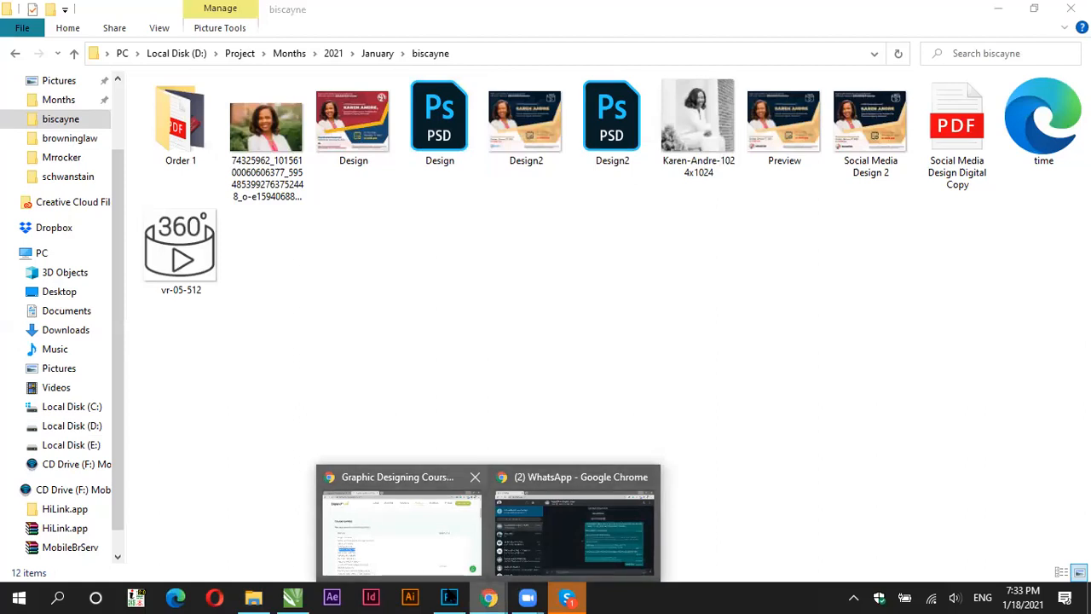
pyautogui.click(450, 555)
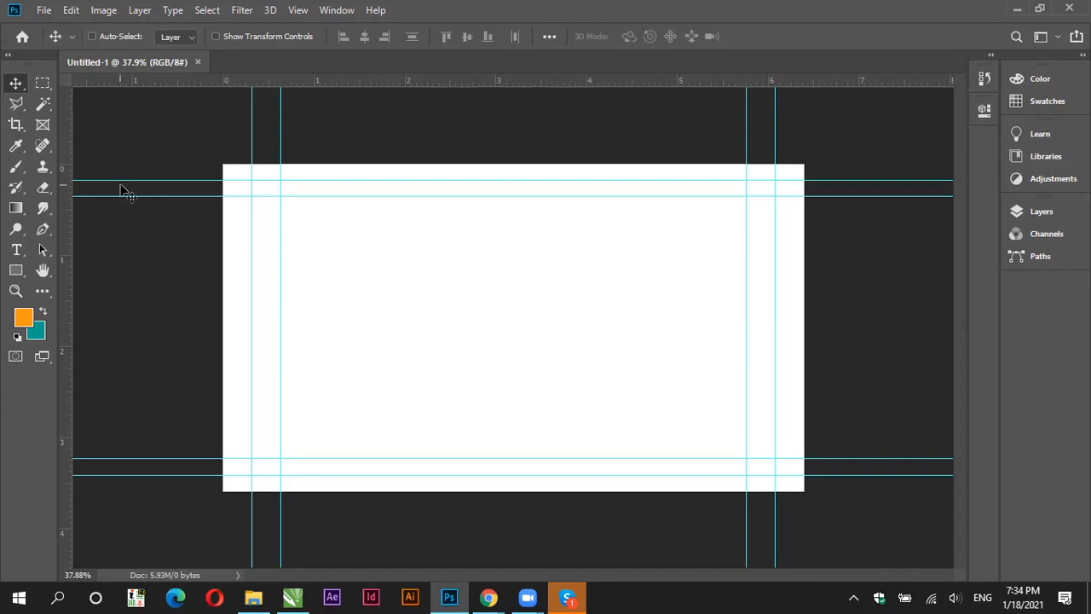
pyautogui.click(44, 12)
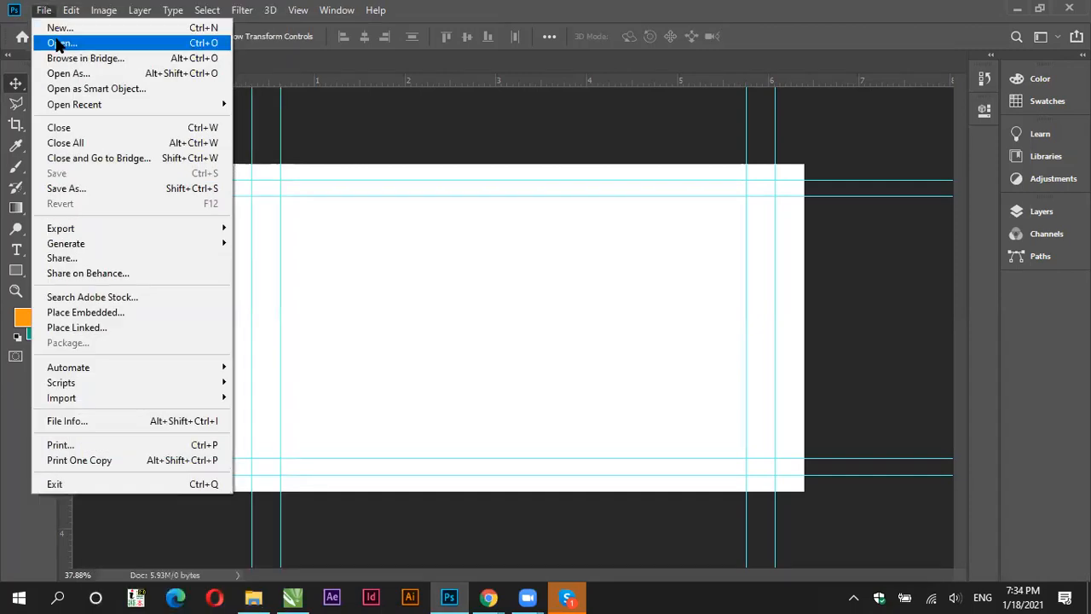
pyautogui.click(332, 248)
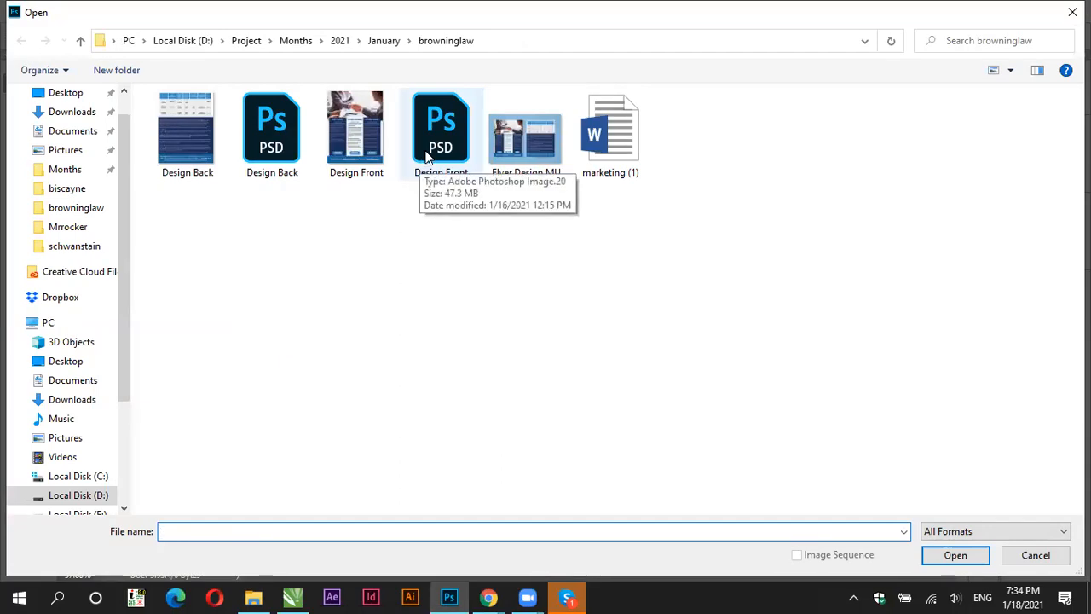
pyautogui.click(428, 158)
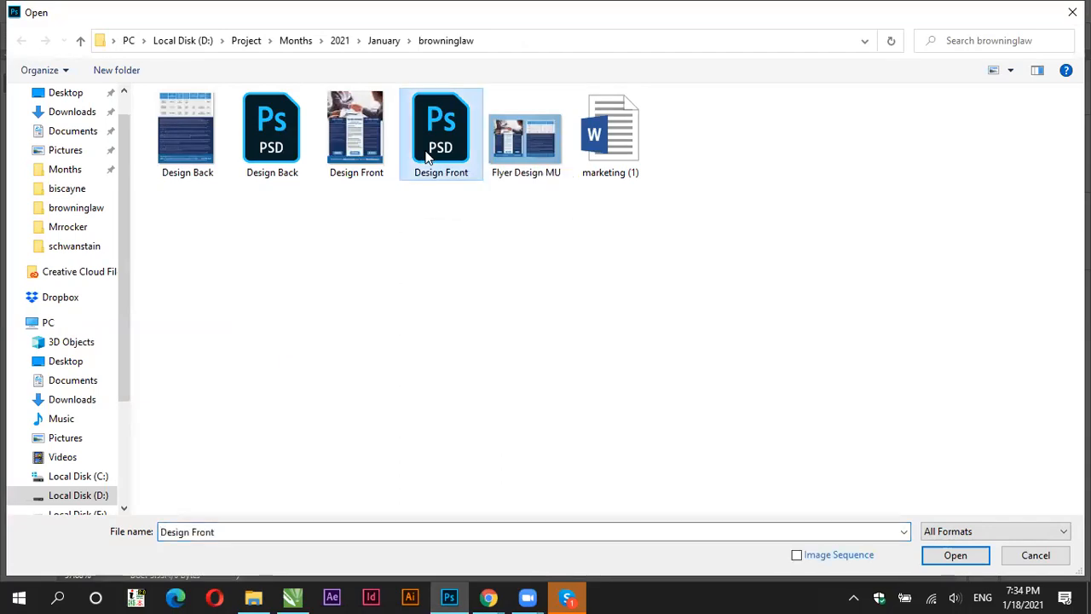
pyautogui.doubleClick(429, 158)
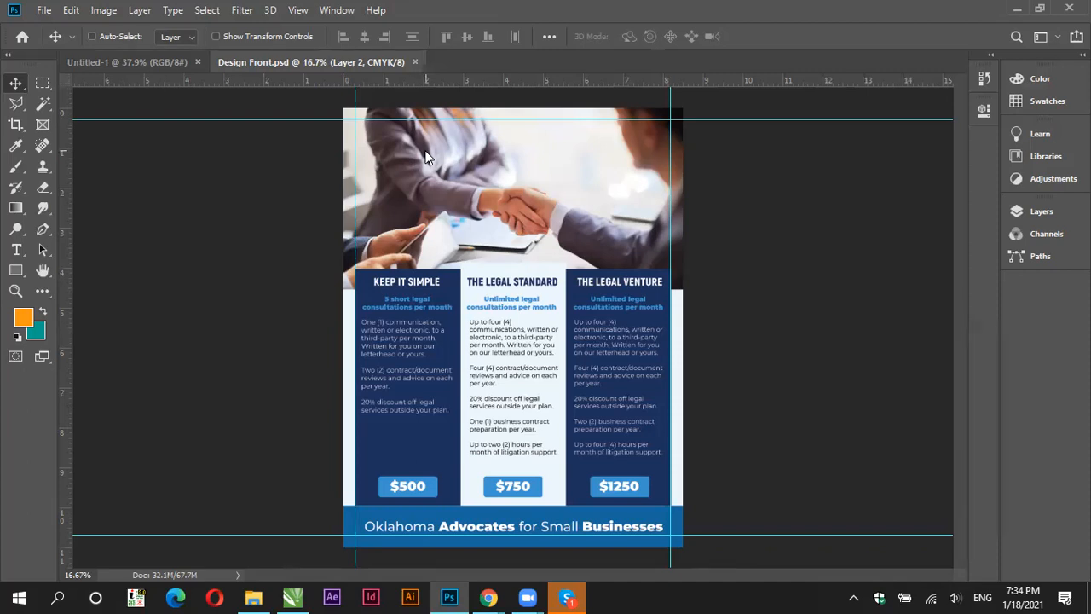
pyautogui.click(415, 62)
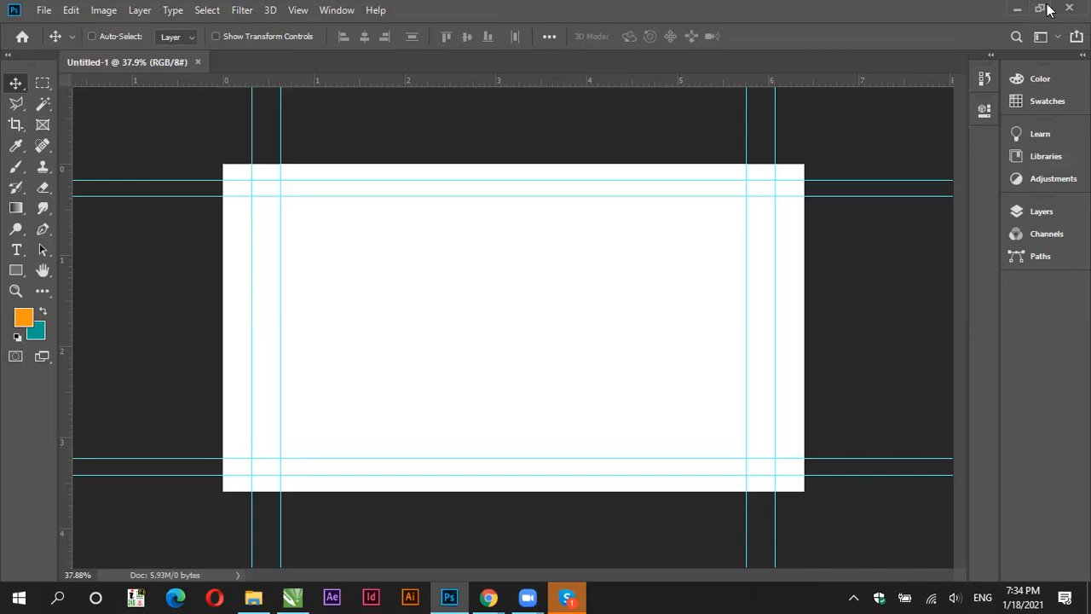
# Step: Open the Design PSD from the biscayne folder
pyautogui.click(43, 9)
pyautogui.click(65, 42)
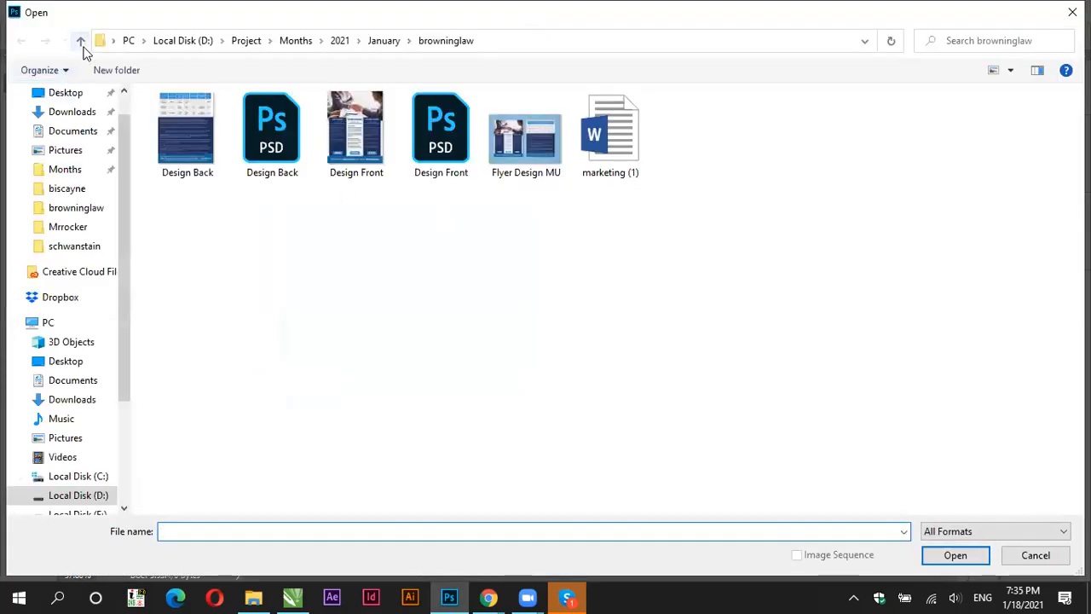
pyautogui.click(80, 41)
pyautogui.doubleClick(204, 127)
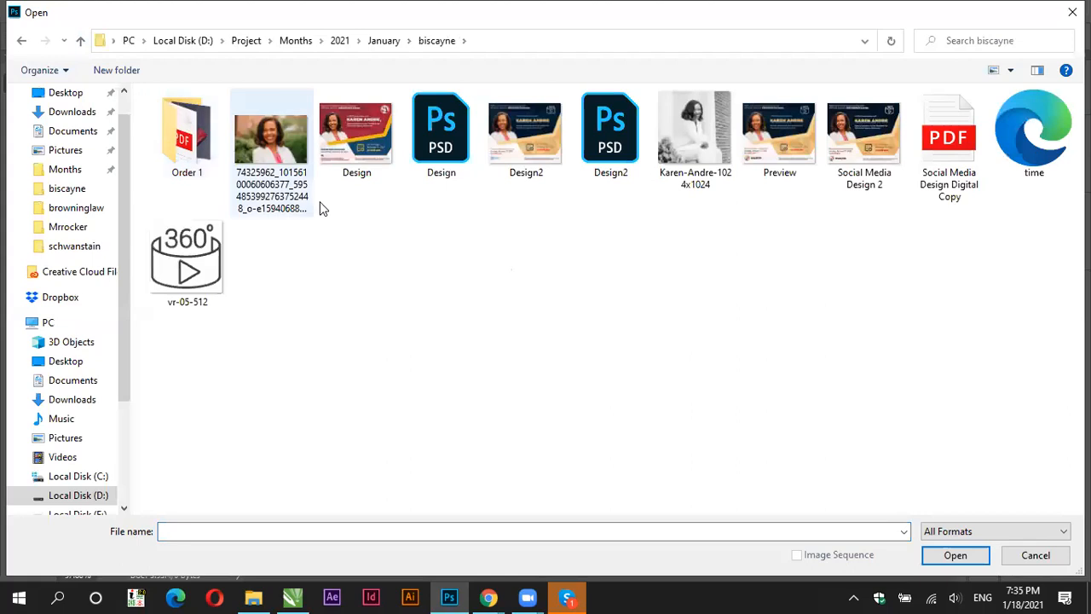
pyautogui.doubleClick(435, 168)
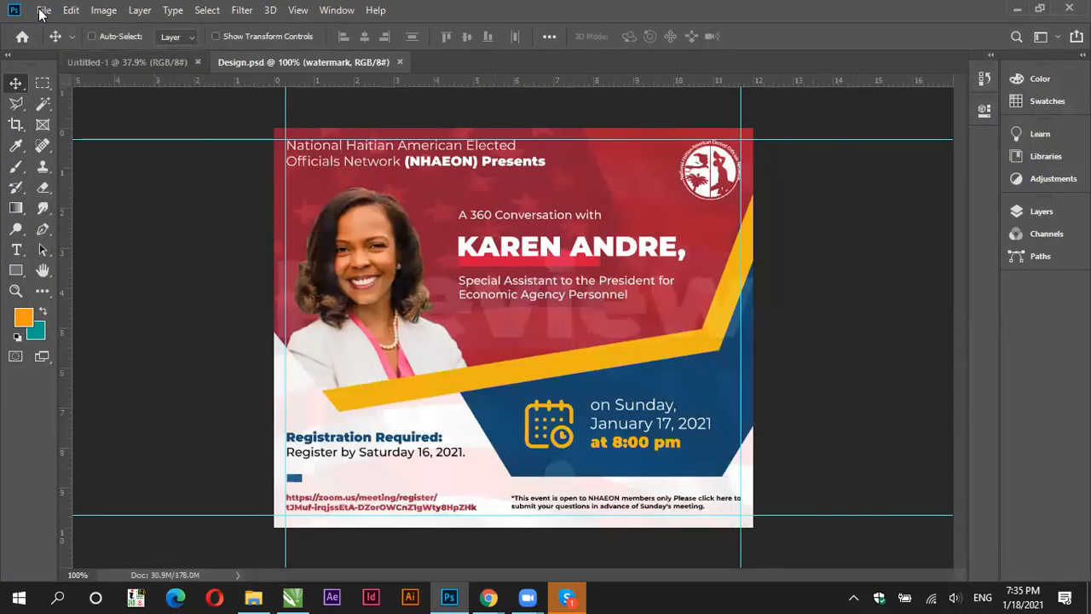
# Step: Open the second Design PSD from the Order 1 folder inside biscayne
pyautogui.click(41, 10)
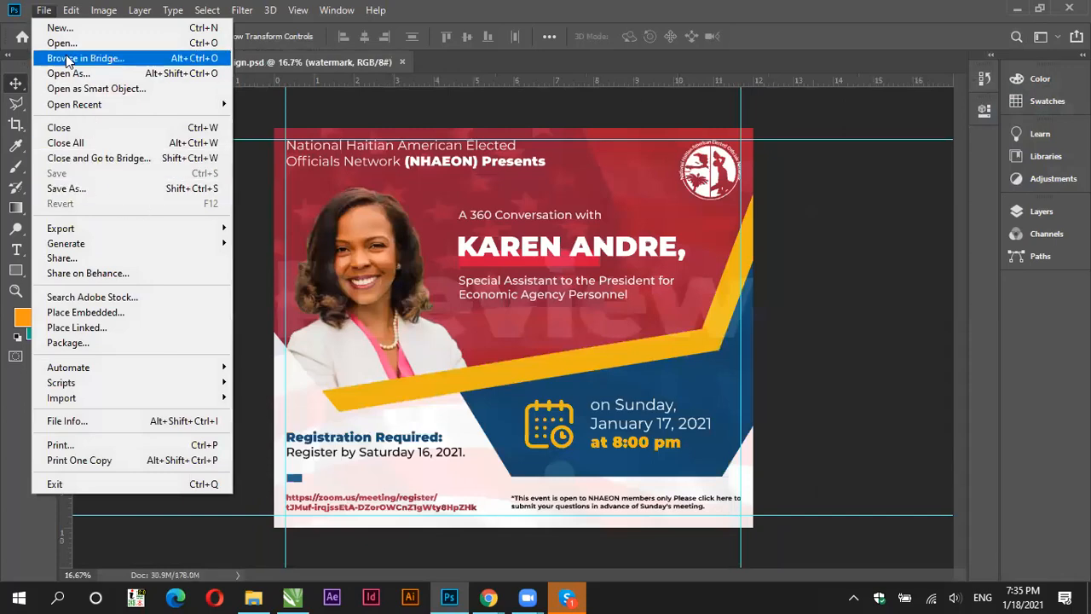
pyautogui.click(57, 43)
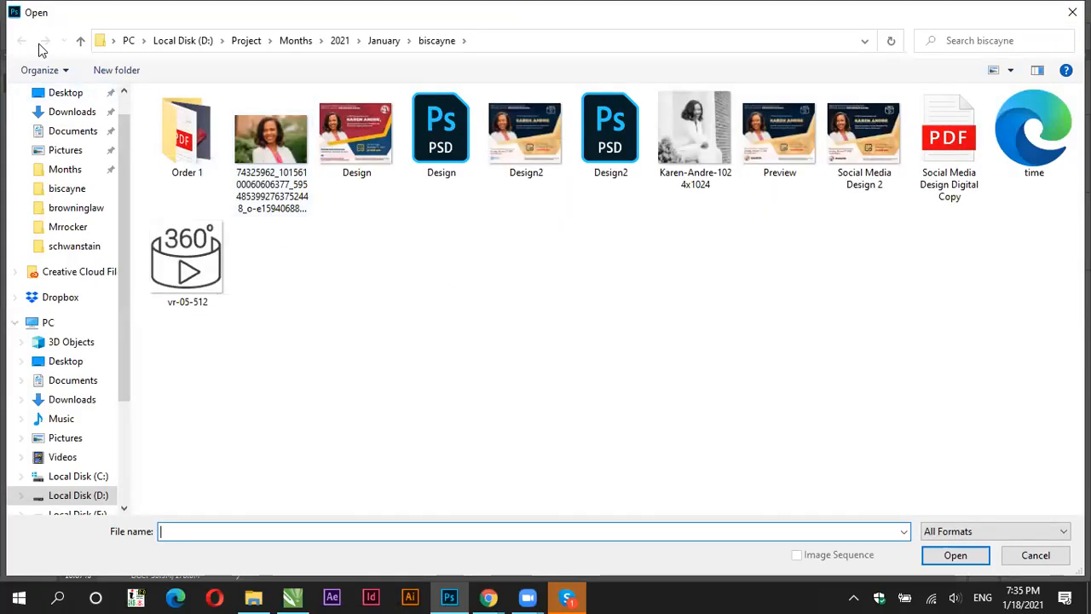
pyautogui.click(80, 40)
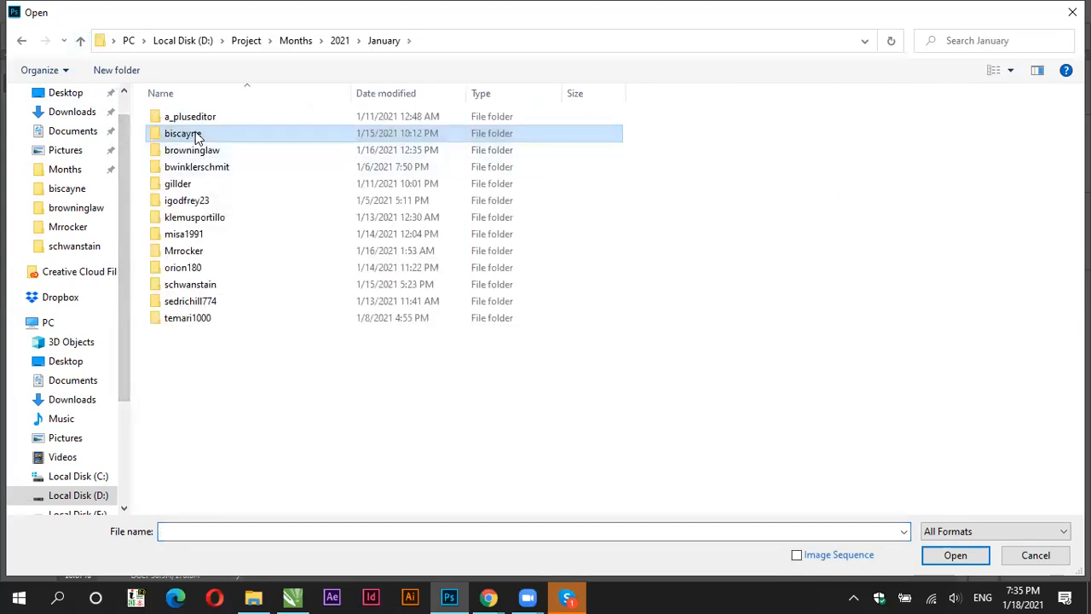
pyautogui.doubleClick(195, 133)
pyautogui.doubleClick(174, 132)
pyautogui.click(358, 136)
pyautogui.press('Return')
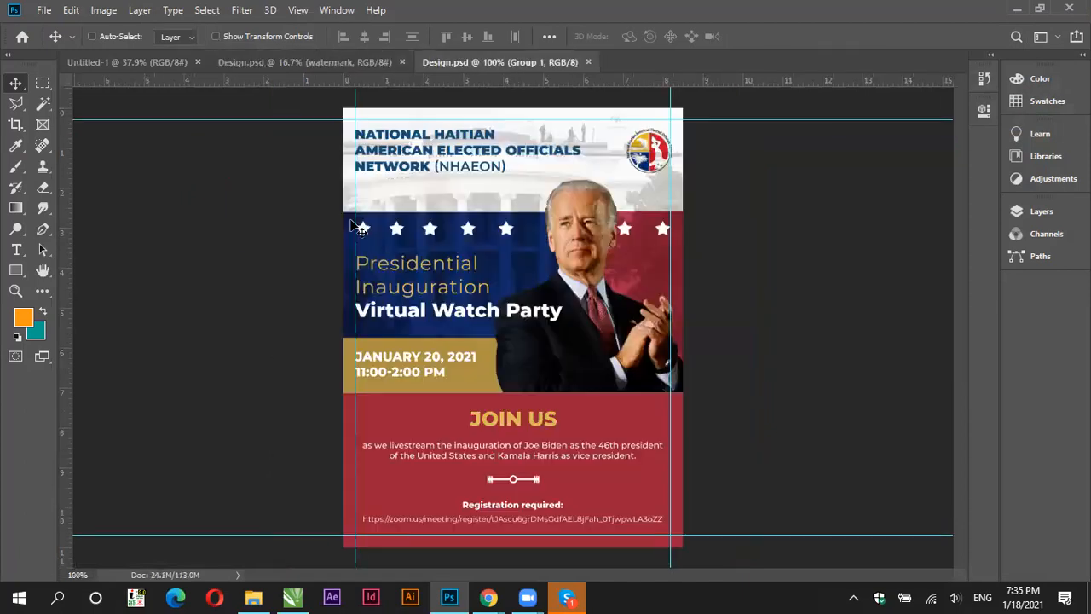
# Step: Compare the two open Design documents and expand the Layers panel for the inauguration flyer
pyautogui.click(312, 64)
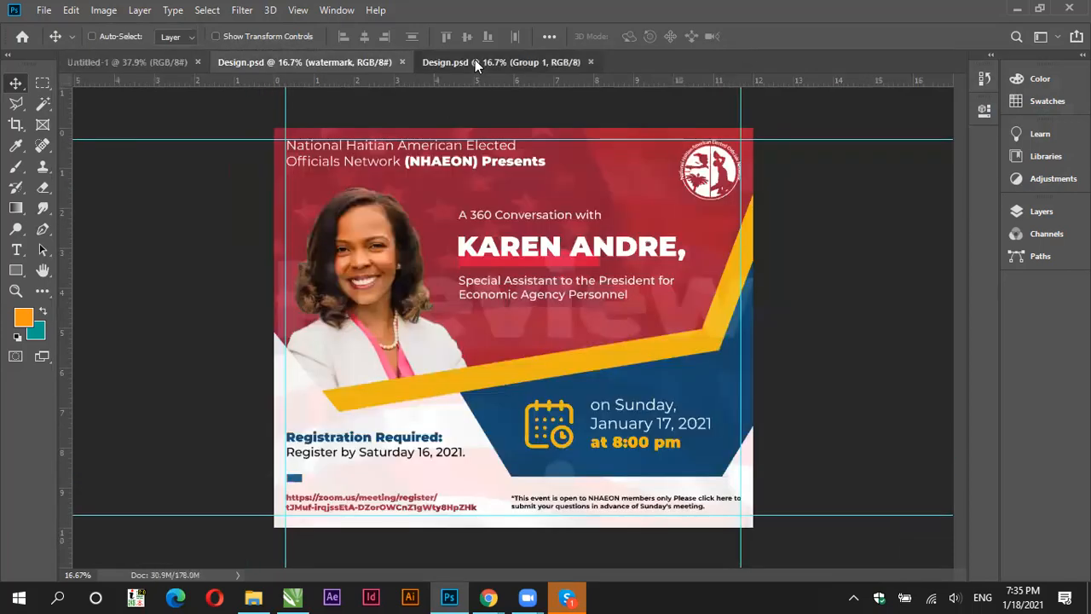
pyautogui.click(475, 61)
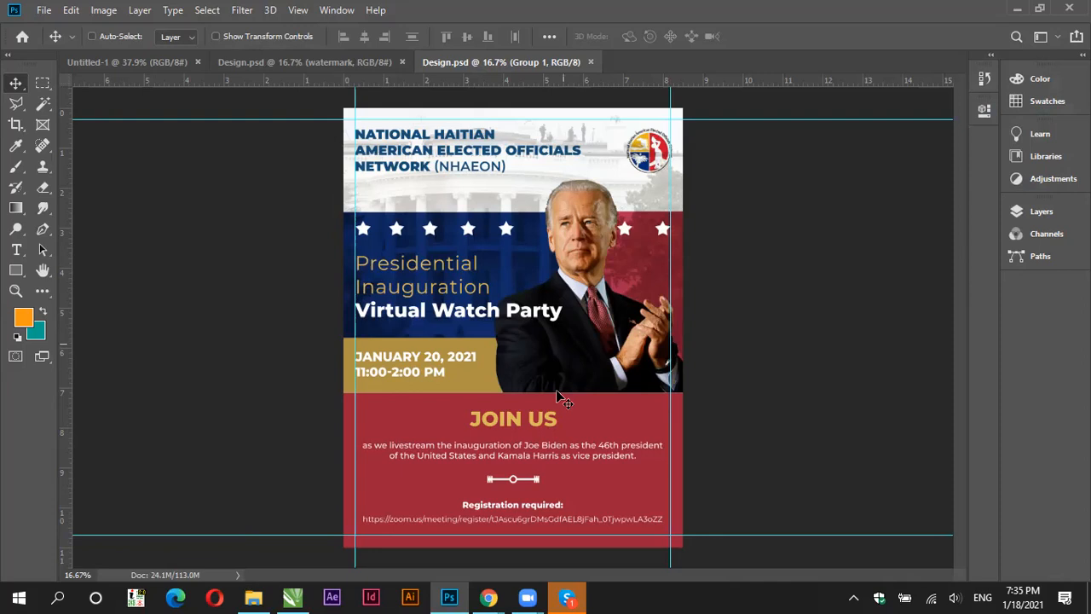
pyautogui.click(1036, 211)
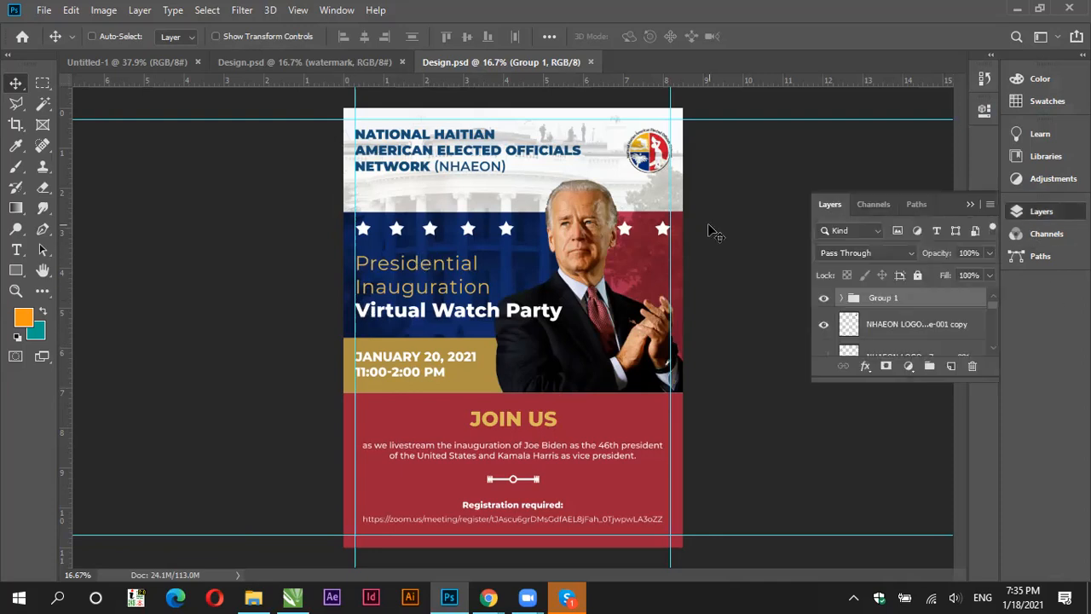
# Step: Close both Design documents and the untitled document
pyautogui.click(591, 62)
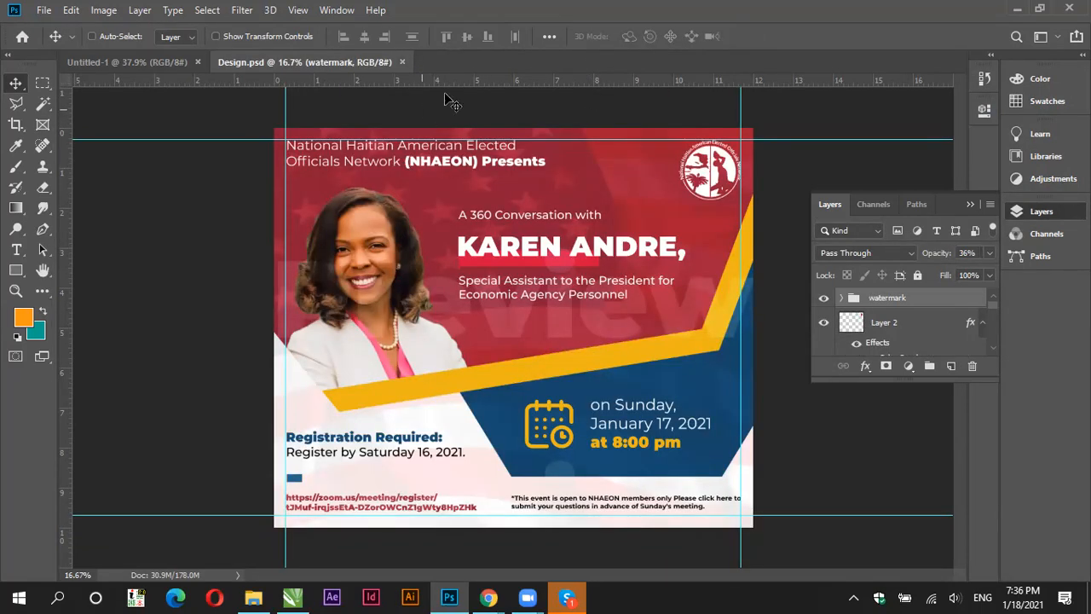
pyautogui.click(404, 63)
pyautogui.click(197, 61)
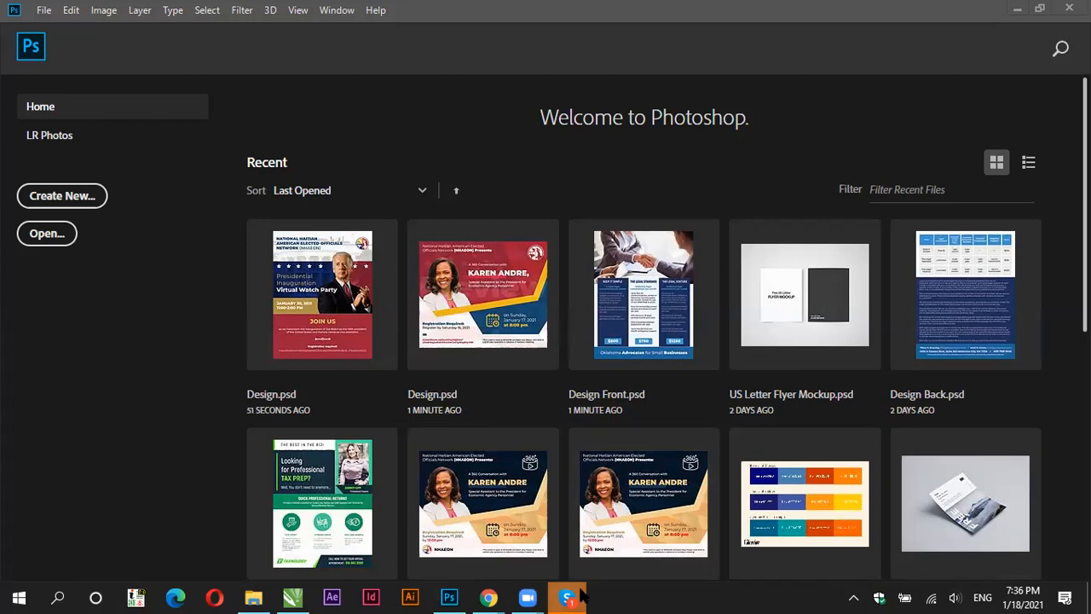
# Step: Switch to Chrome to return to the Graphic Designing Course page
pyautogui.click(152, 294)
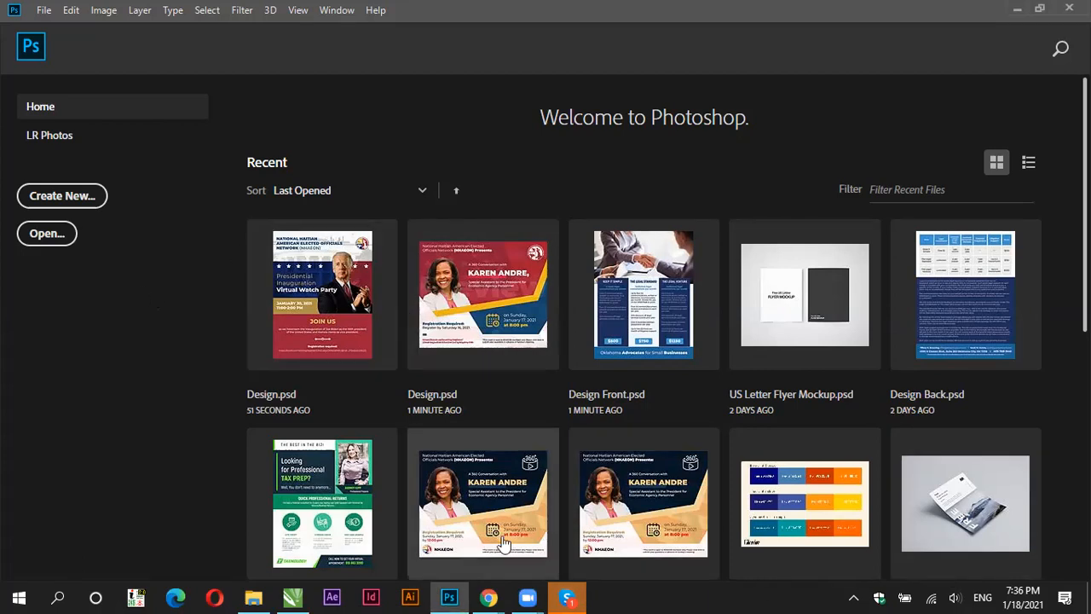
pyautogui.click(488, 598)
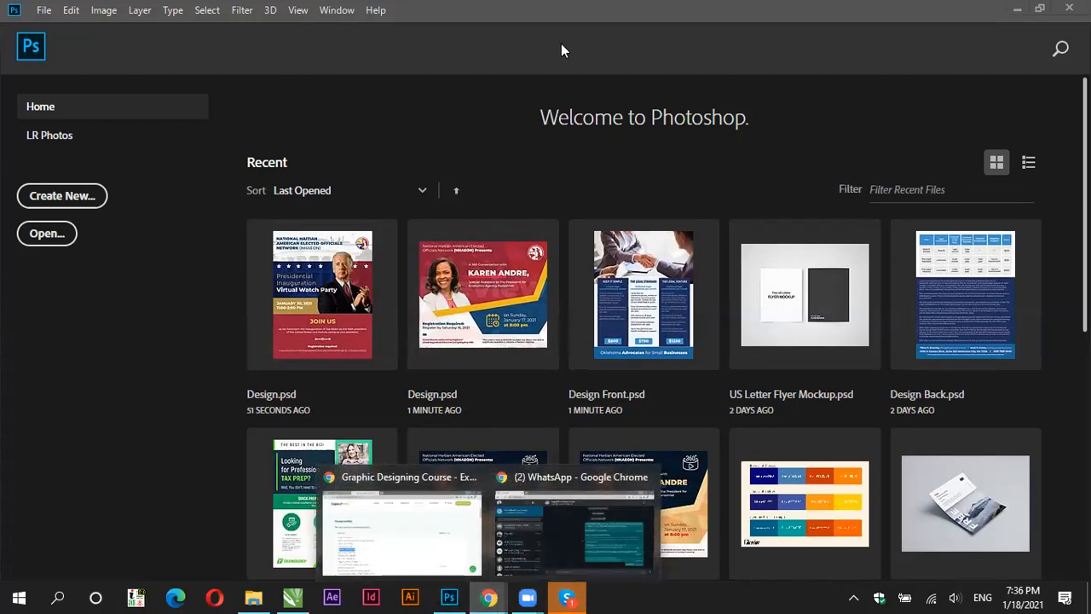